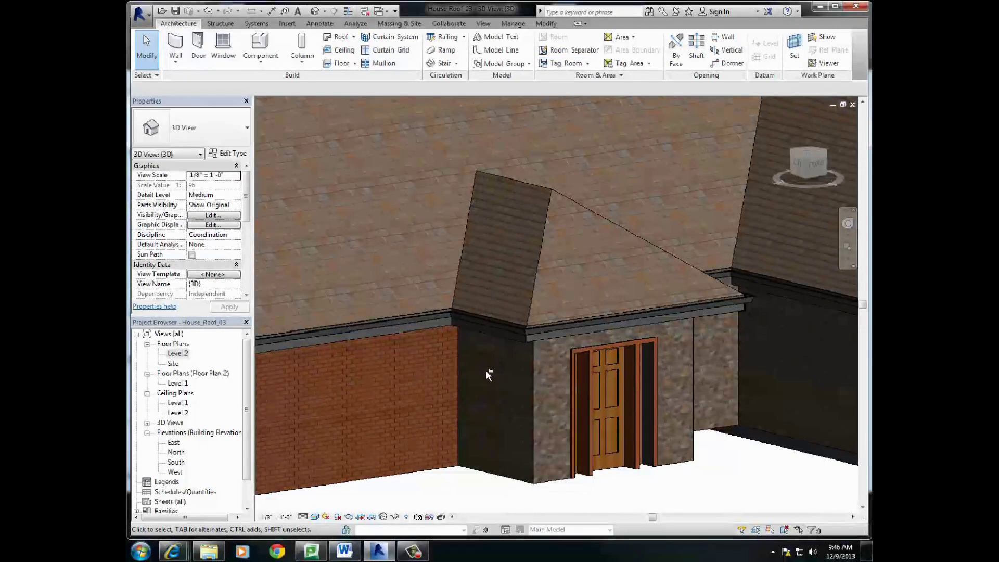
- Look over the current model, browsing the roof options and orbiting to face the front door
scroll(488, 374, "up", 6)
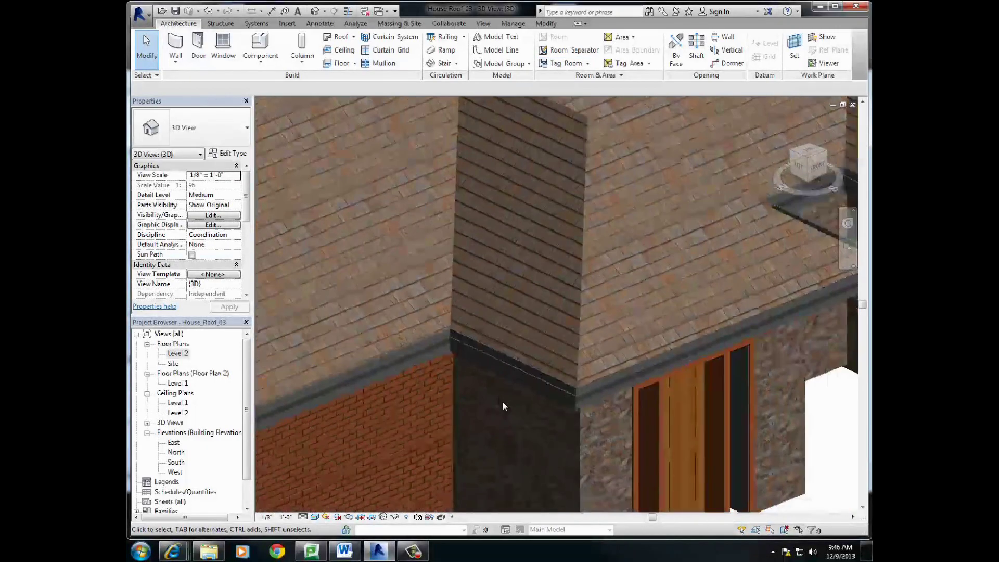
scroll(502, 401, "down", 3)
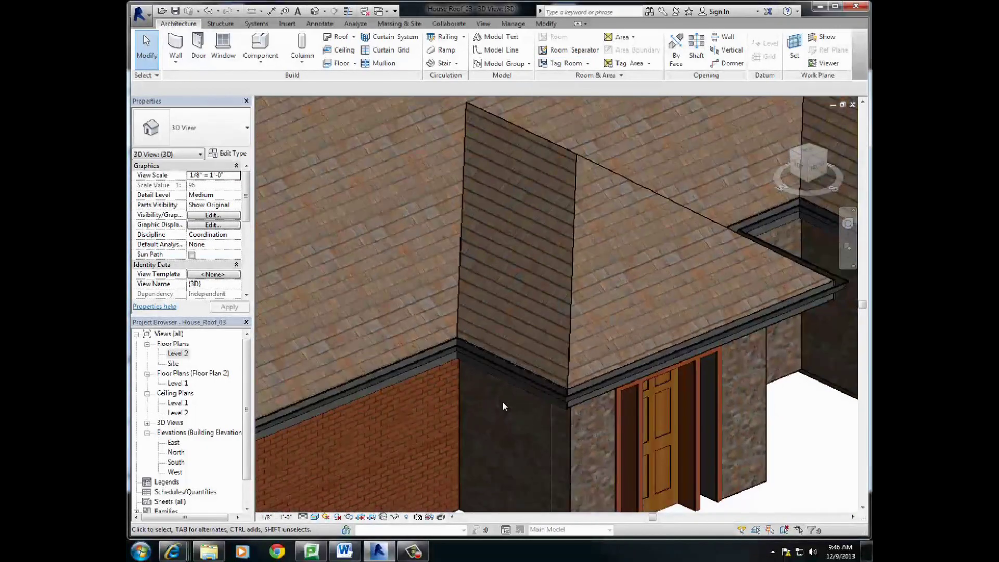
left_click(353, 38)
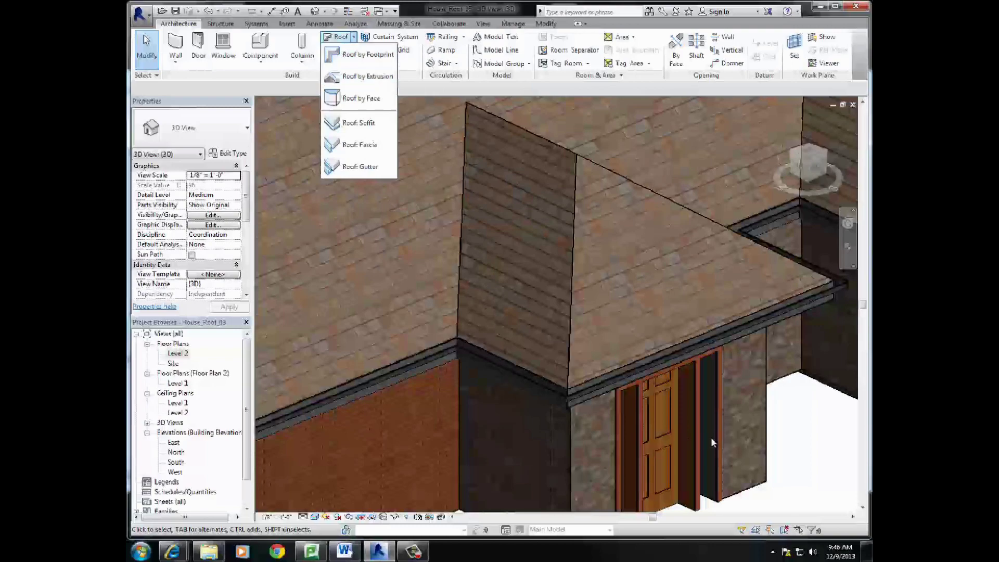
left_click(805, 407)
scroll(538, 372, "down", 3)
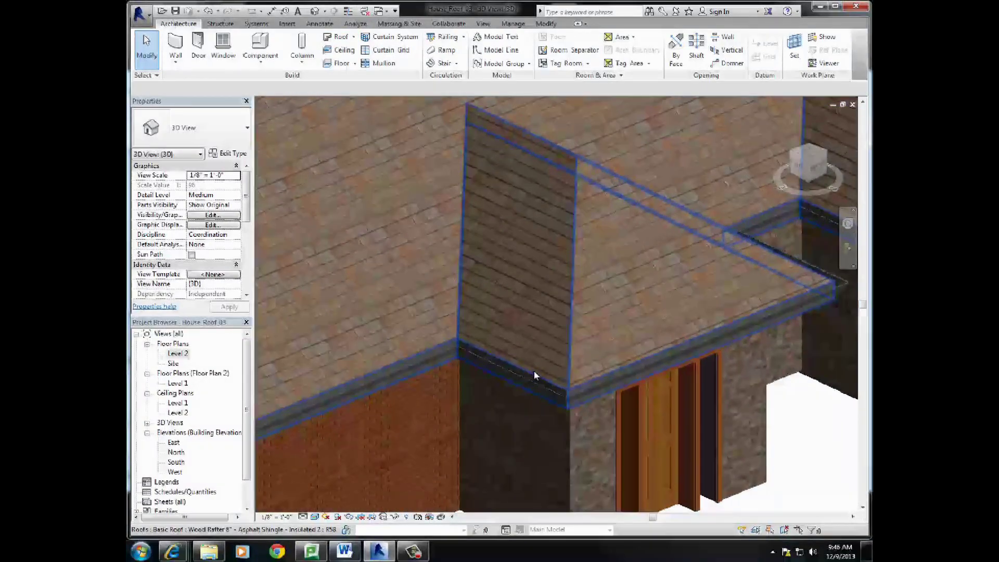
middle_click_drag(535, 373, 526, 328, "shift")
scroll(472, 305, "down", 3)
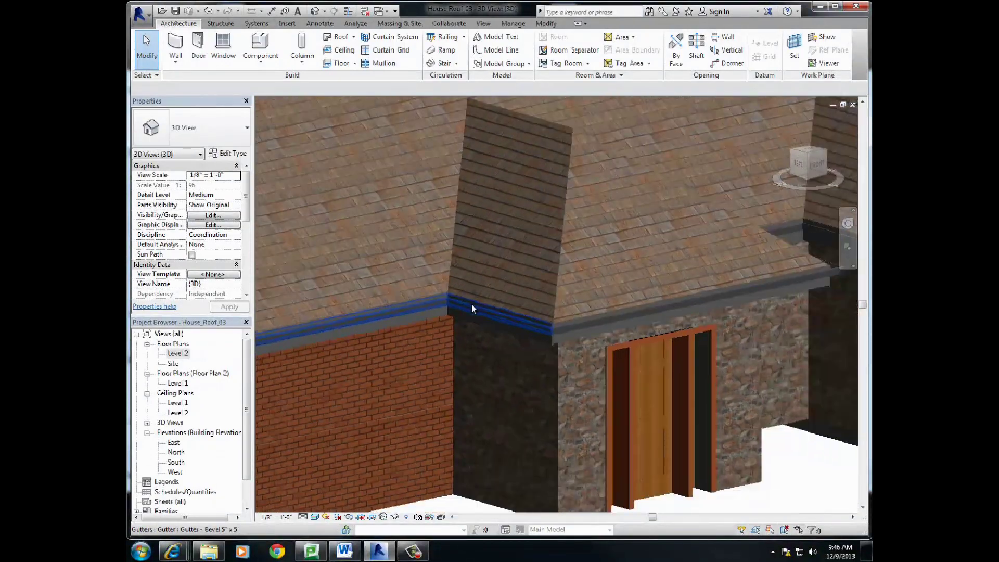
- Open the House_Roof_02 project from the application menu
left_click(143, 16)
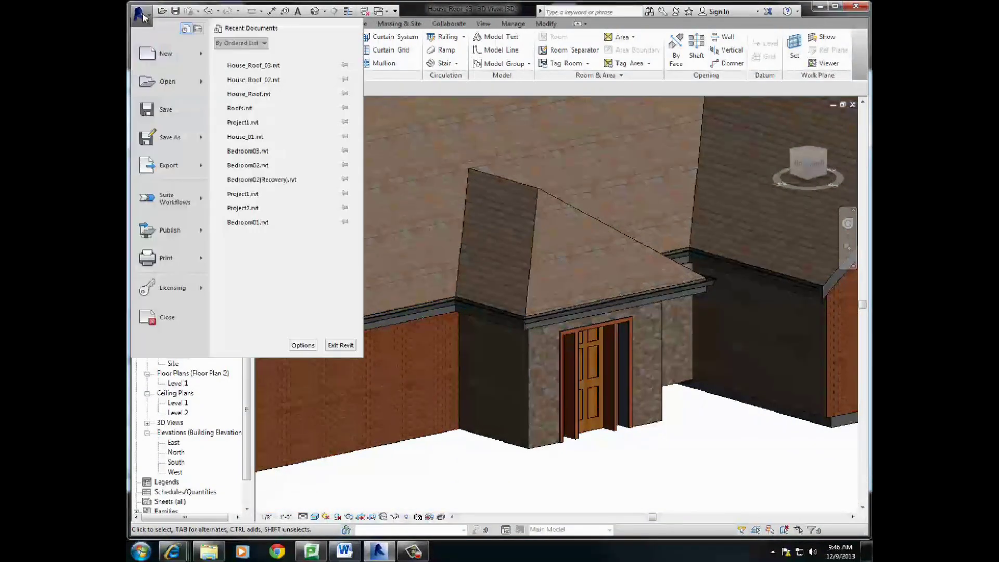
mouse_move(163, 83)
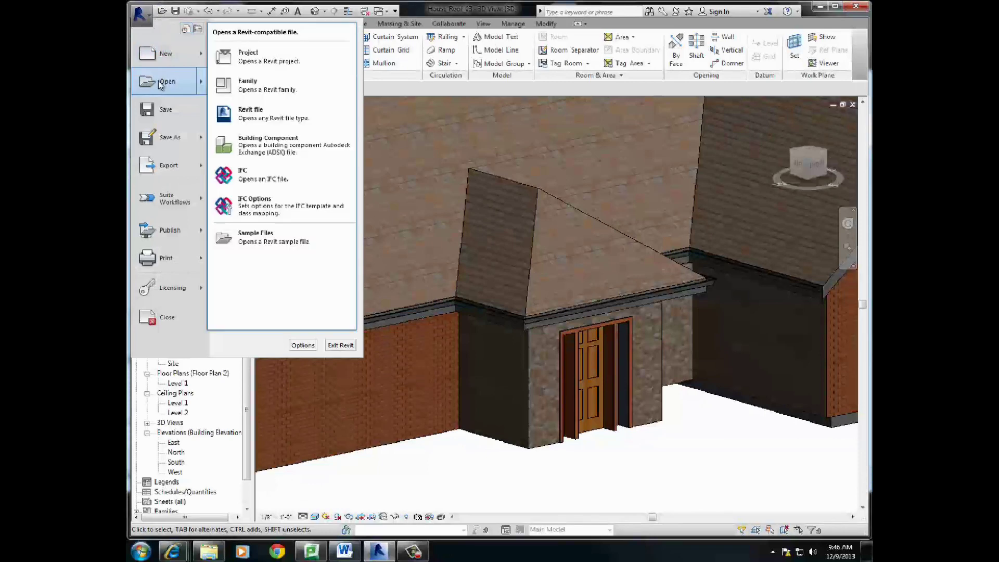
left_click(248, 63)
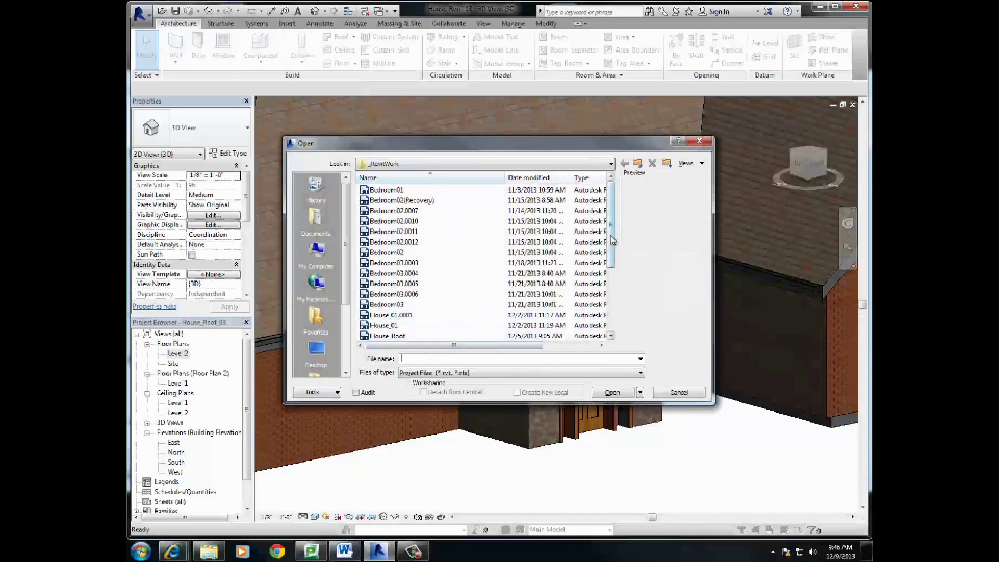
left_click_drag(612, 240, 612, 303)
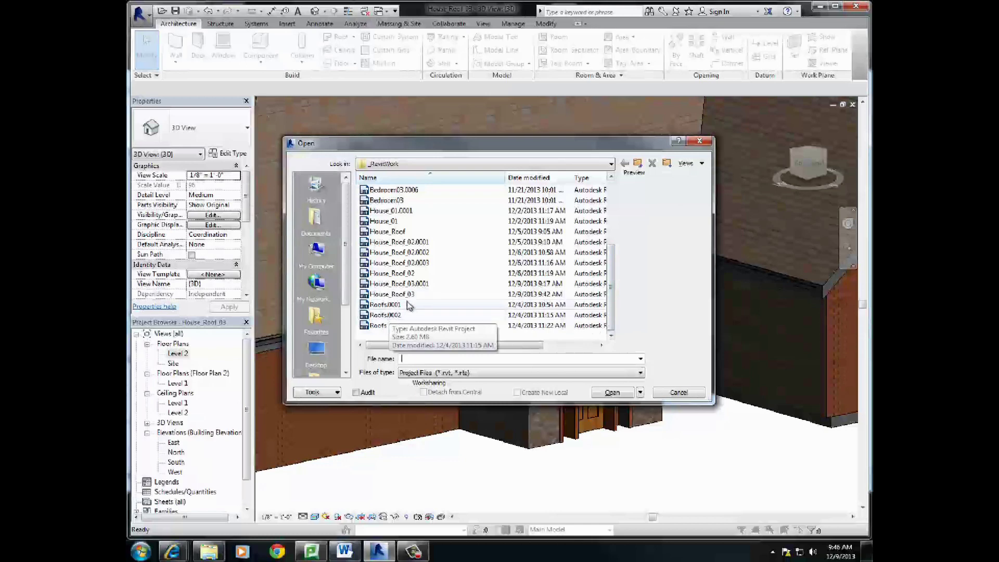
left_click(398, 273)
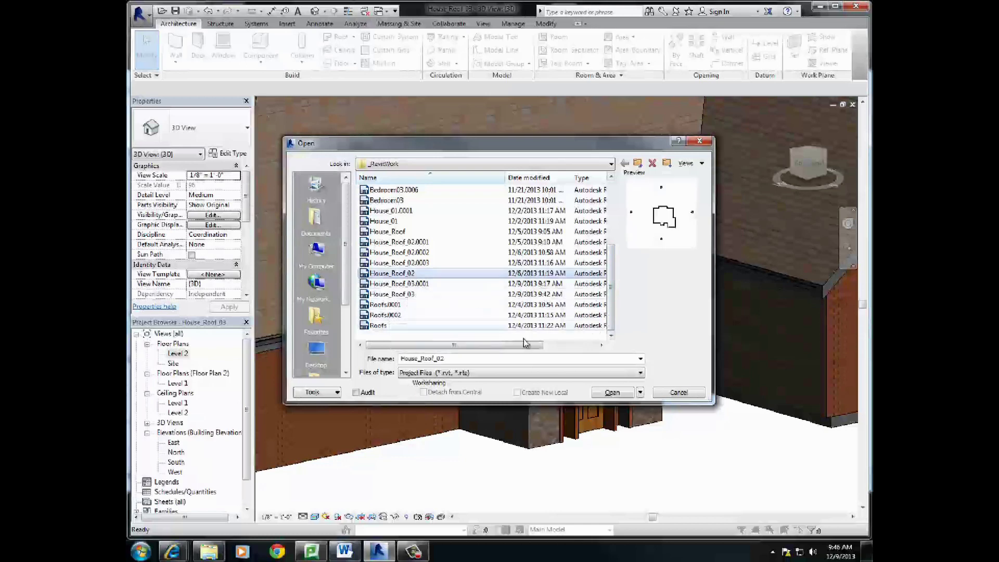
left_click(612, 393)
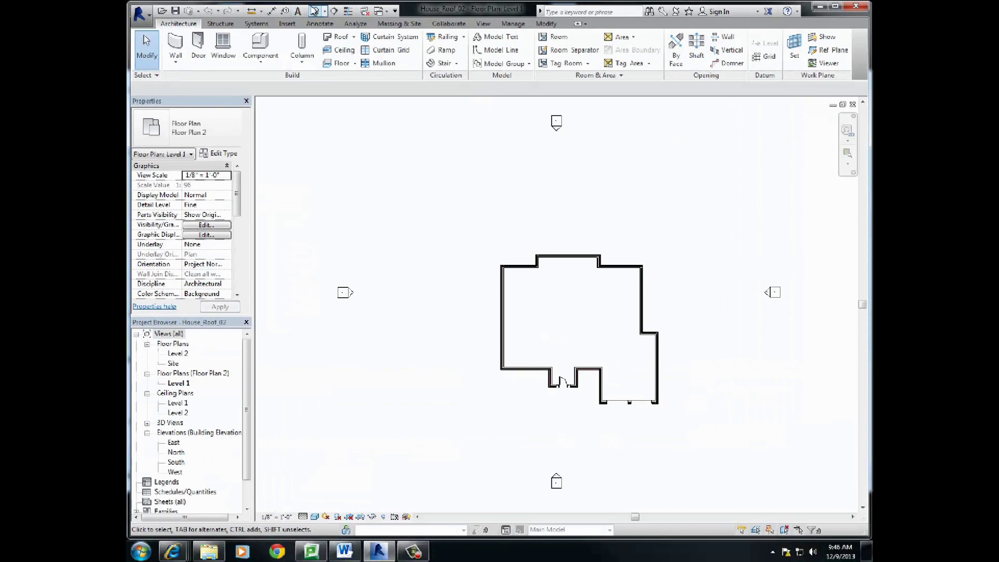
- Switch to Default 3D View, orbit and zoom onto the front-entry gable, and open the Roof dropdown
left_click(316, 11)
middle_click_drag(536, 350, 542, 191, "shift")
scroll(569, 334, "up", 5)
scroll(542, 195, "up", 3)
scroll(606, 226, "up", 4)
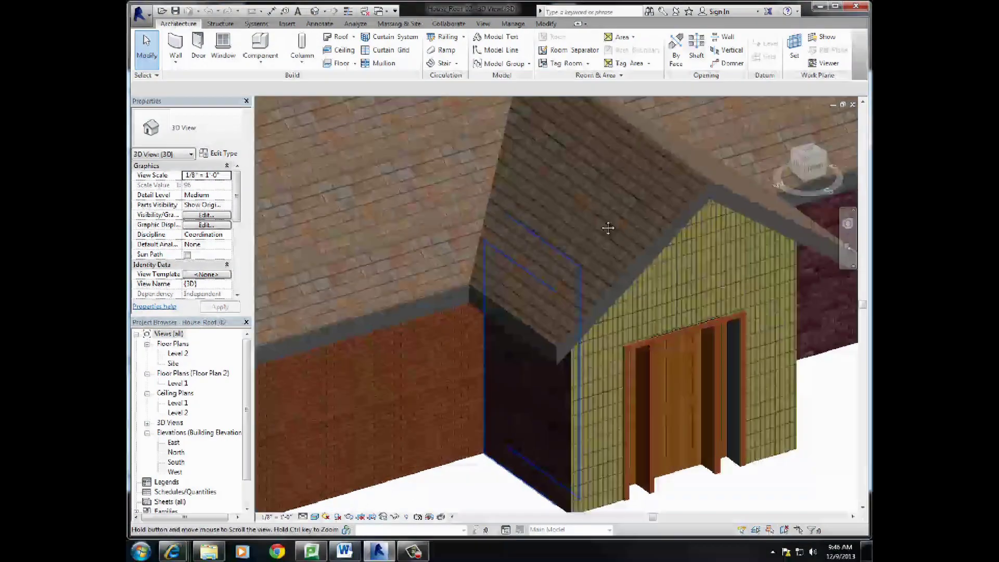
left_click(353, 38)
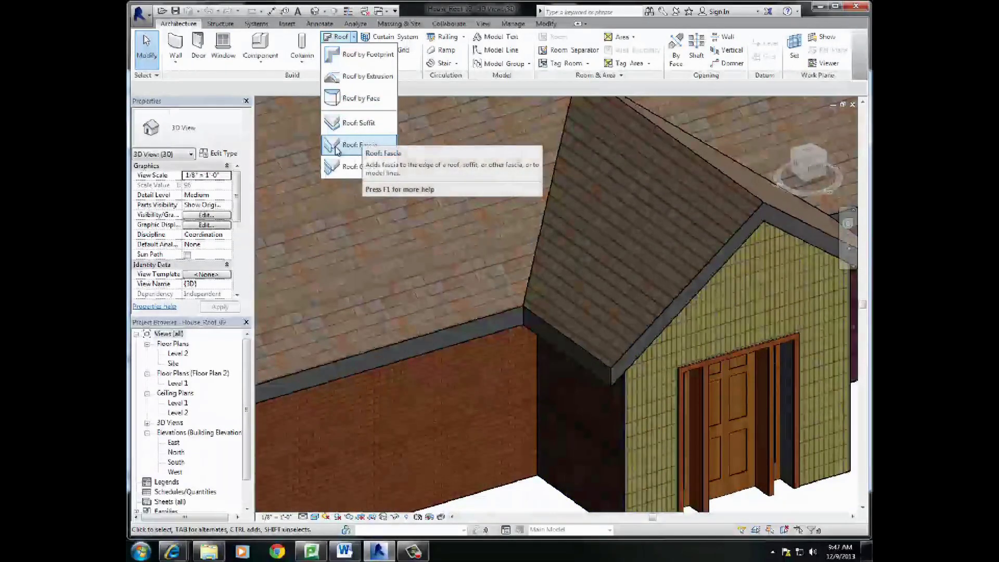
left_click(363, 148)
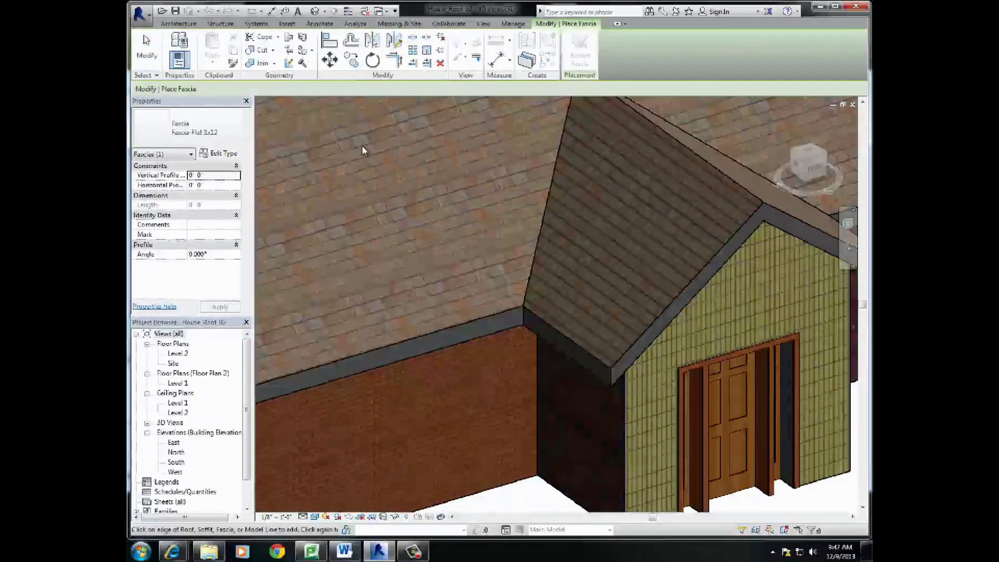
left_click(648, 326)
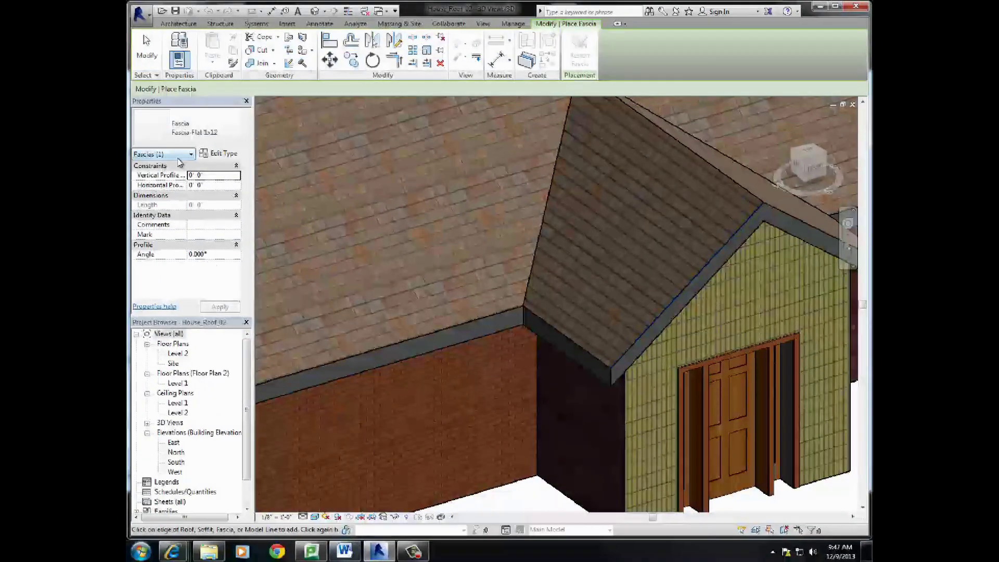
left_click(227, 155)
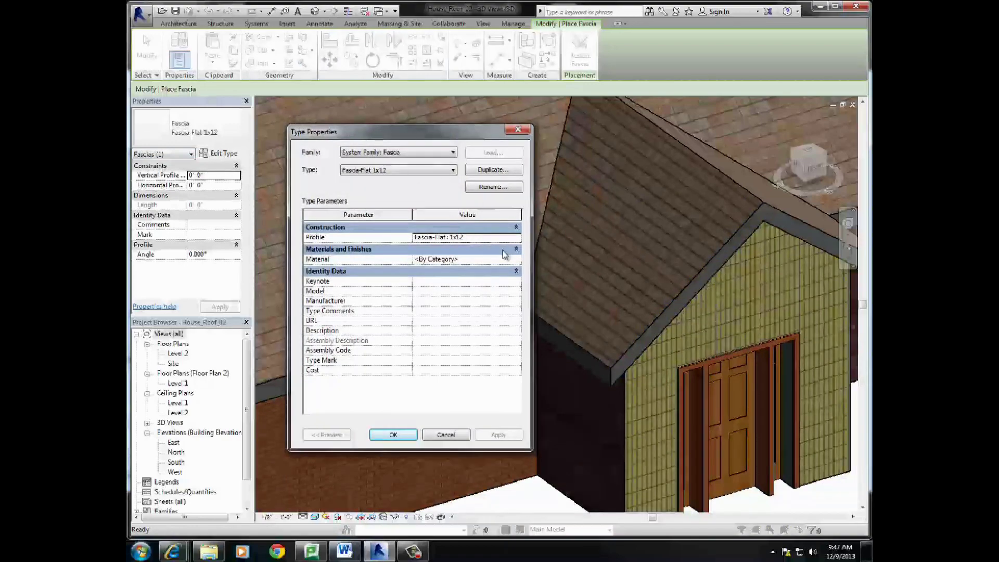
left_click(516, 131)
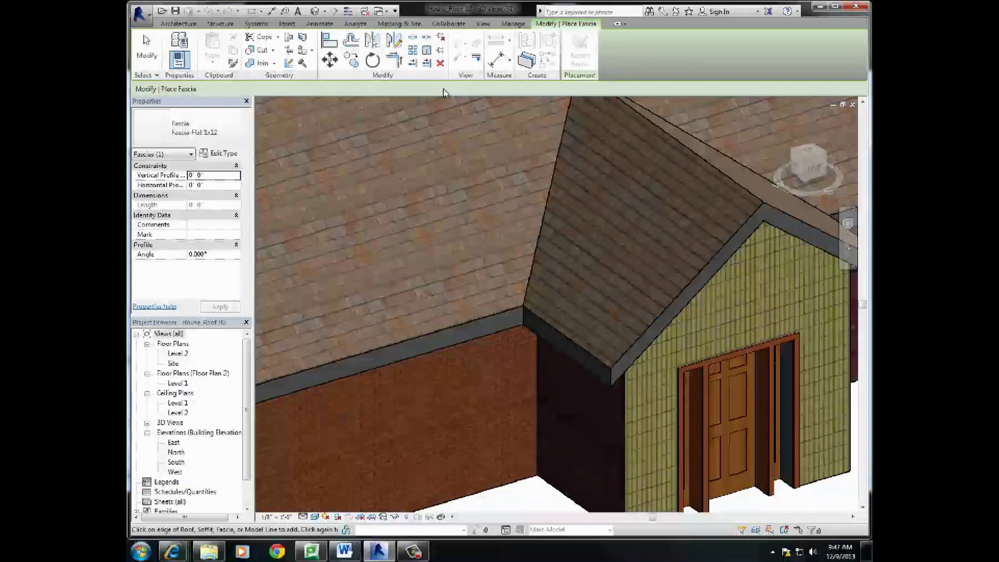
left_click(146, 46)
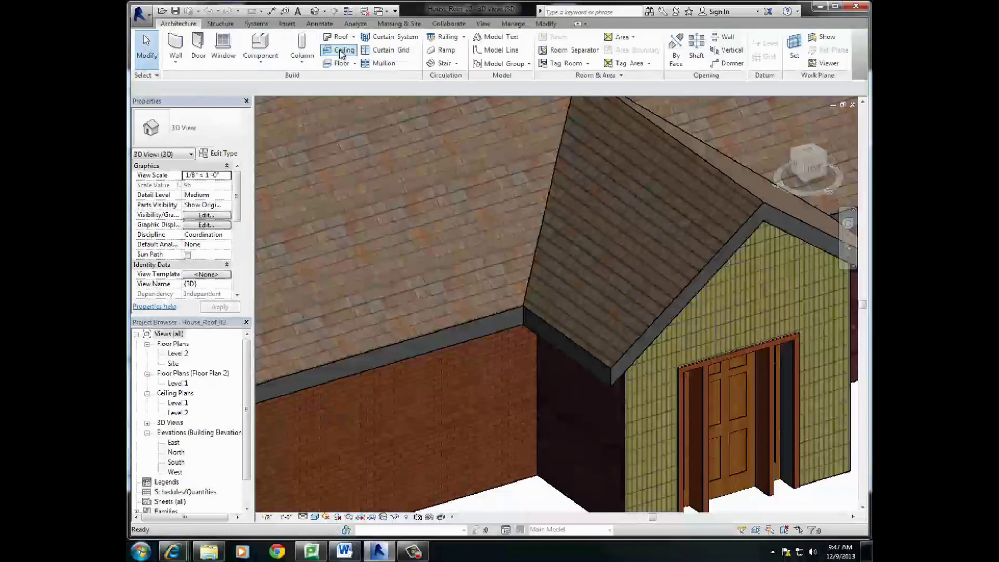
- Place Roof: Fascia on the entry gable's rake edge, the short eave and the long left eave
left_click(354, 38)
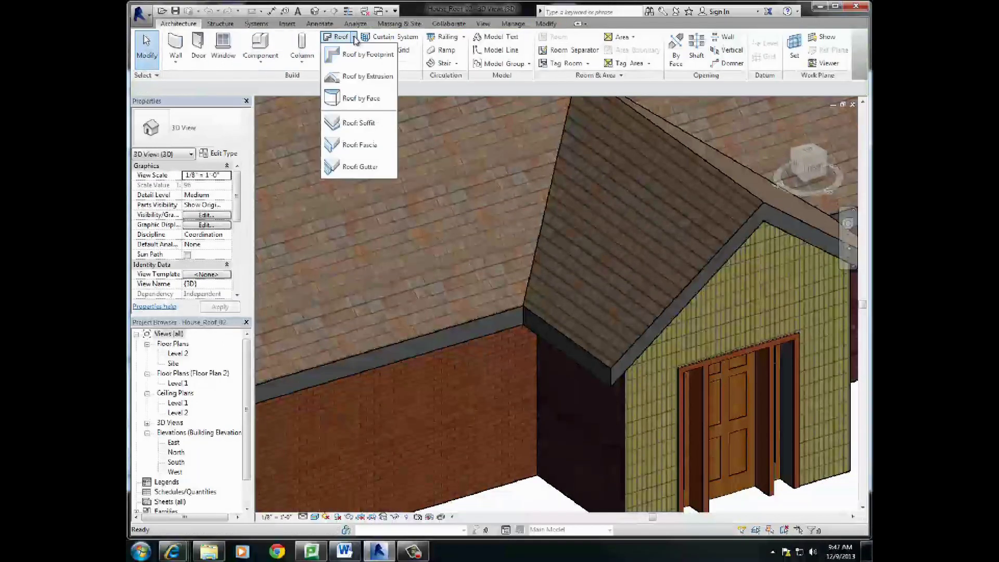
left_click(360, 145)
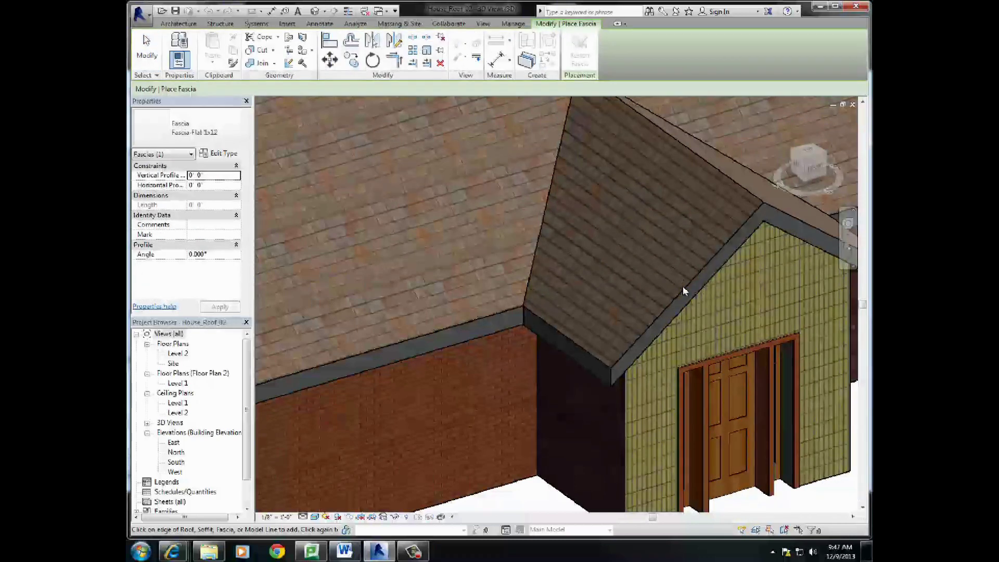
left_click(785, 215)
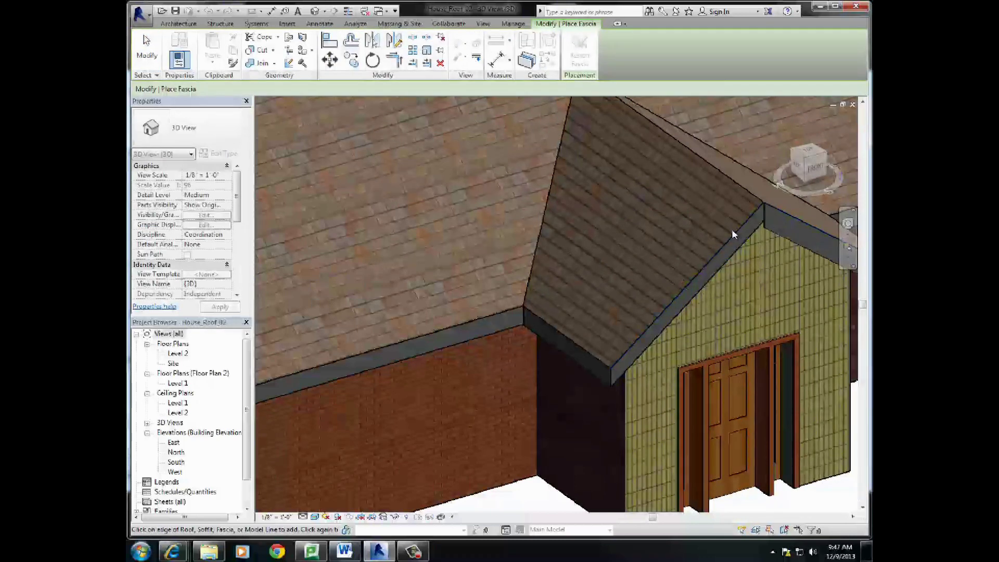
left_click(574, 345)
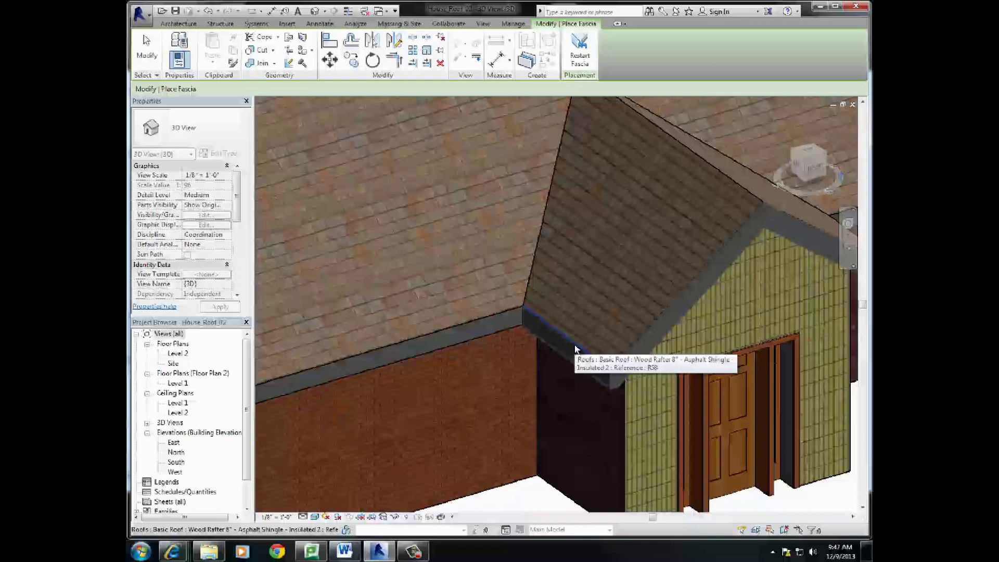
left_click(490, 319)
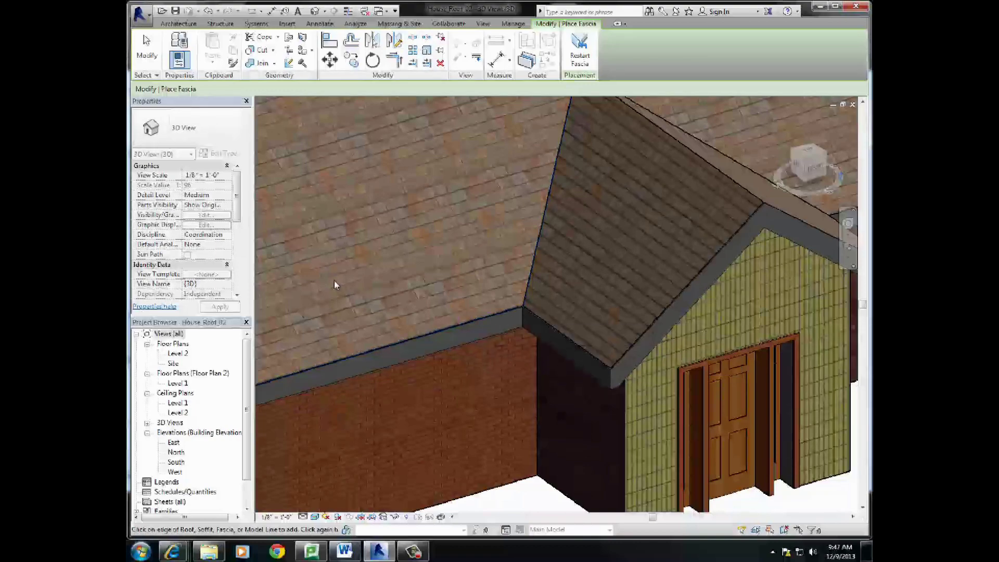
- Add fascia to both garage gable rakes and the entry gable's rake edge
middle_click_drag(330, 291, 414, 375, "shift")
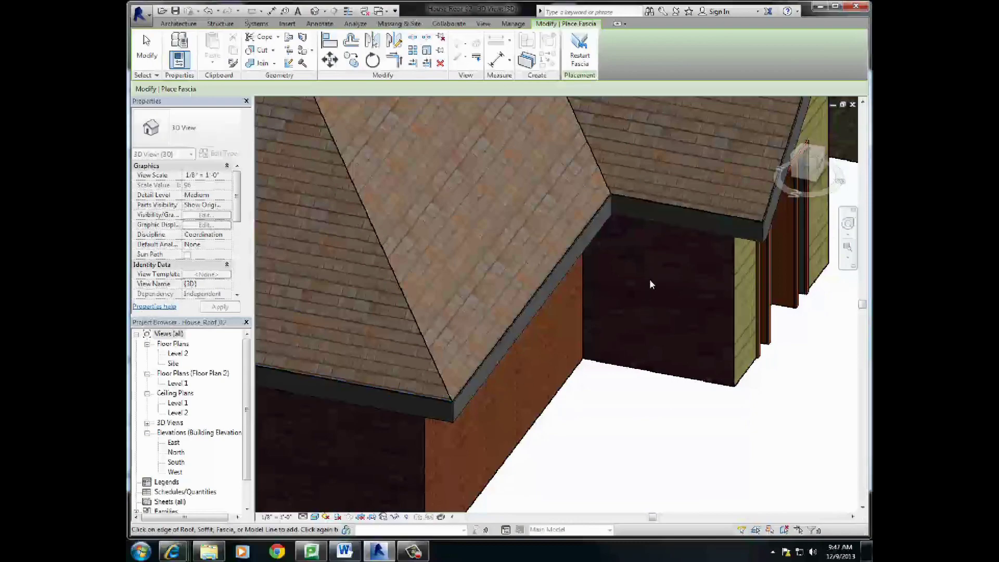
middle_click_drag(649, 279, 685, 352, "shift")
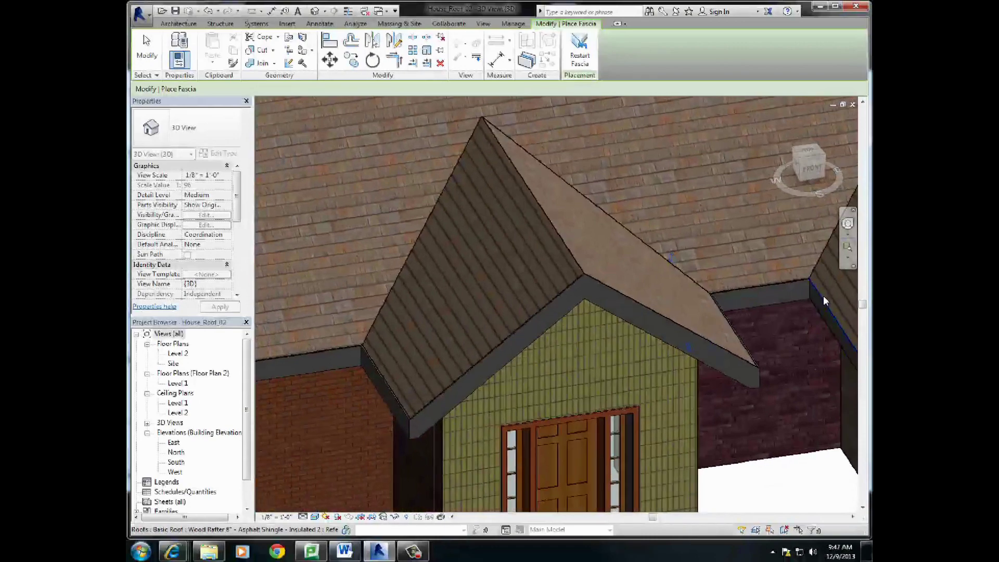
scroll(791, 244, "down", 3)
scroll(454, 299, "up", 5)
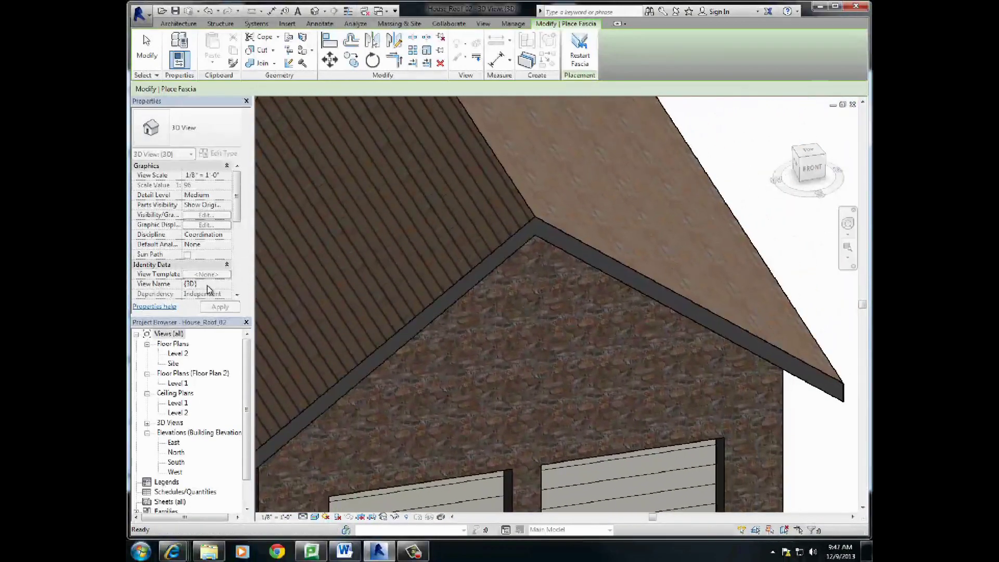
left_click(449, 288)
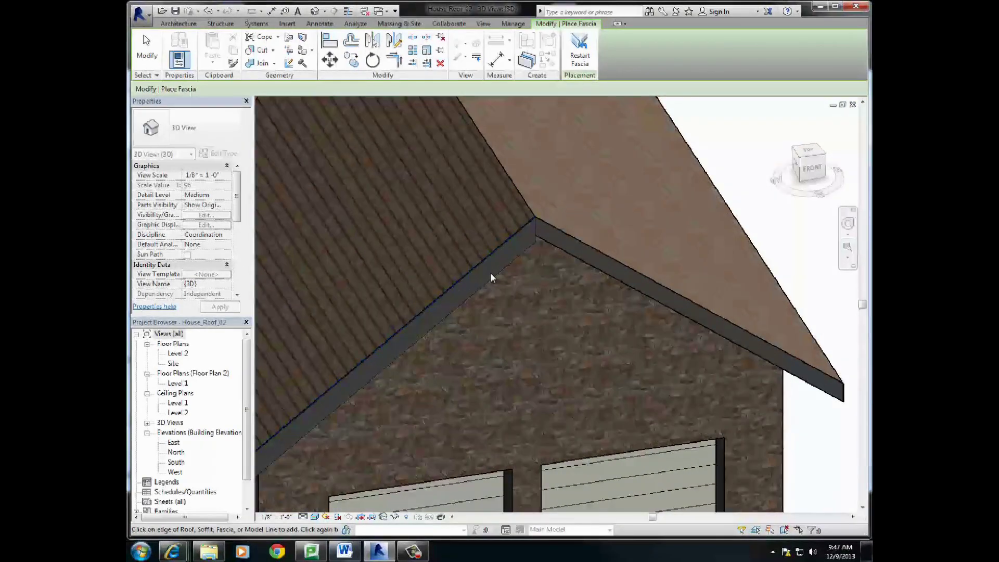
left_click(592, 253)
scroll(411, 262, "up", 1)
scroll(408, 265, "down", 5)
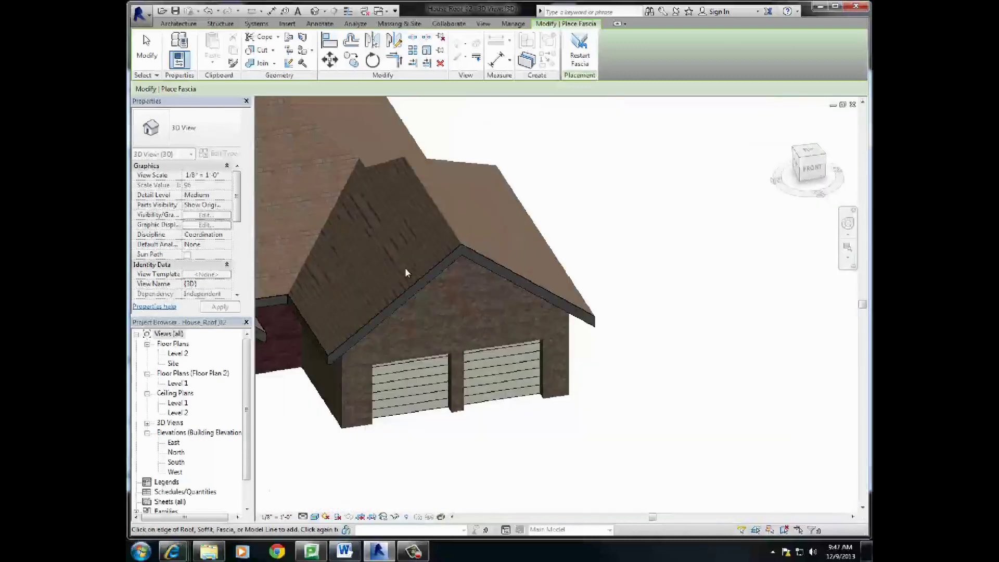
scroll(393, 277, "down", 3)
middle_click_drag(476, 281, 541, 281, "shift")
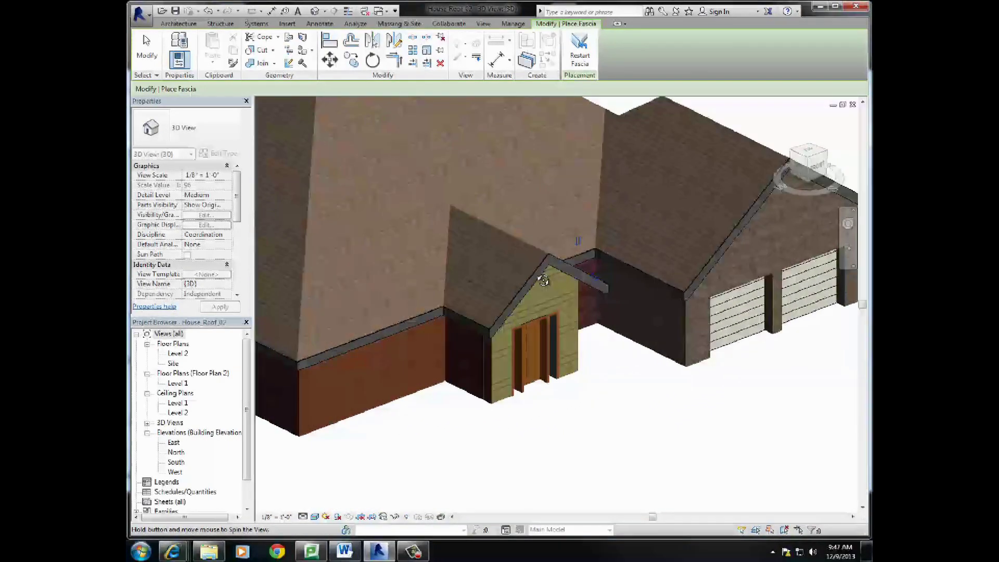
left_click(526, 281)
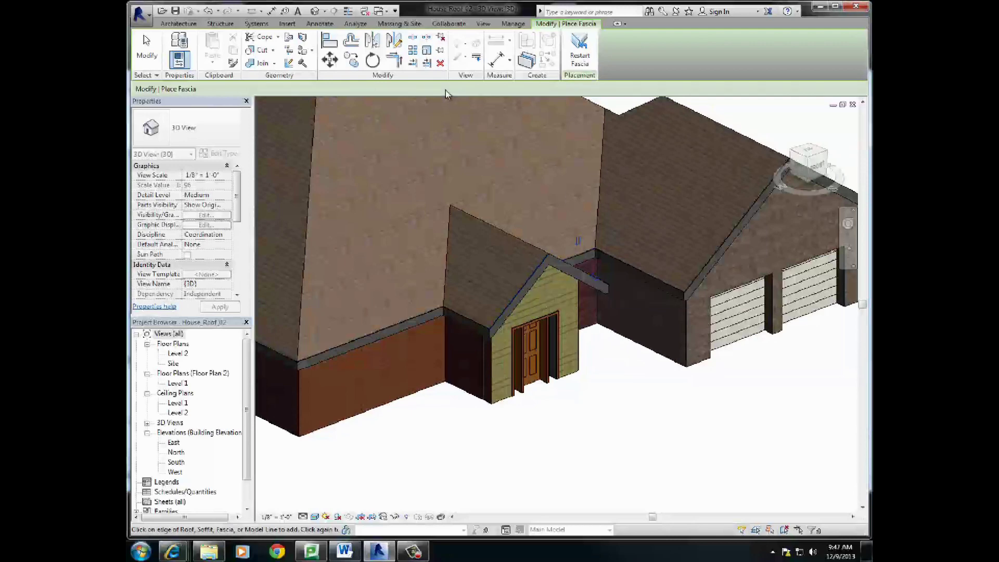
- Start Roof: Gutter and place gutters along the two valley roof edges
left_click(189, 26)
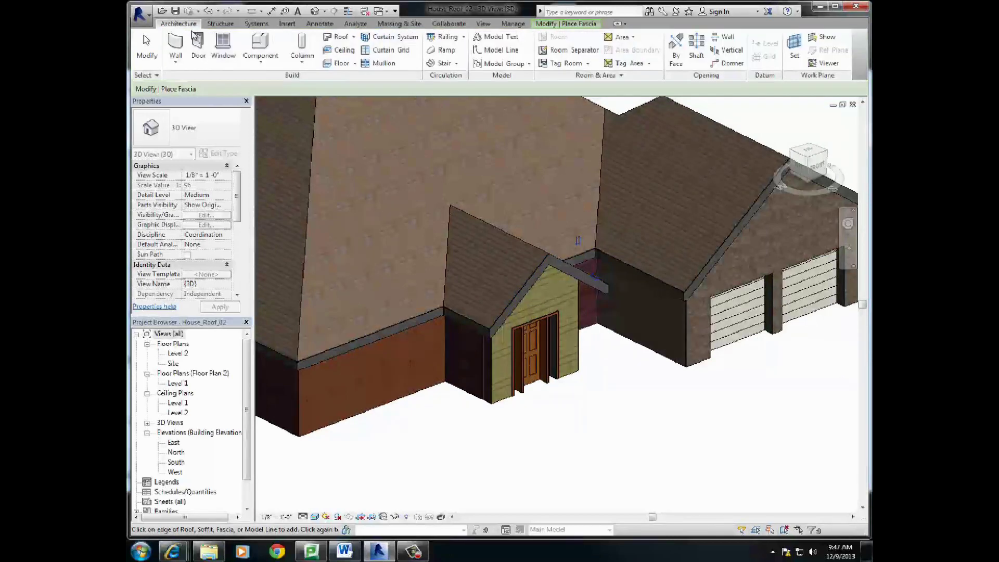
left_click(354, 38)
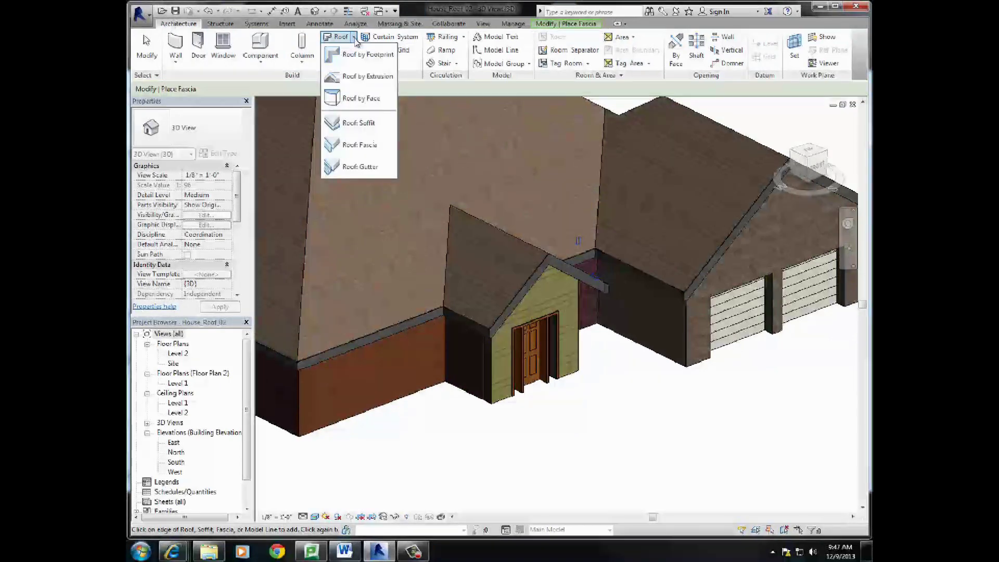
left_click(358, 167)
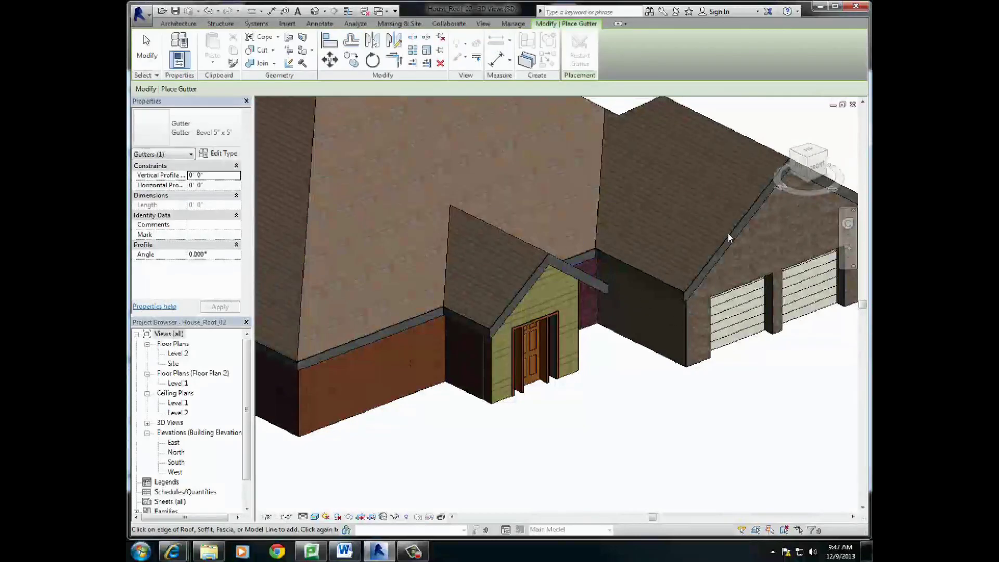
scroll(727, 232, "up", 2)
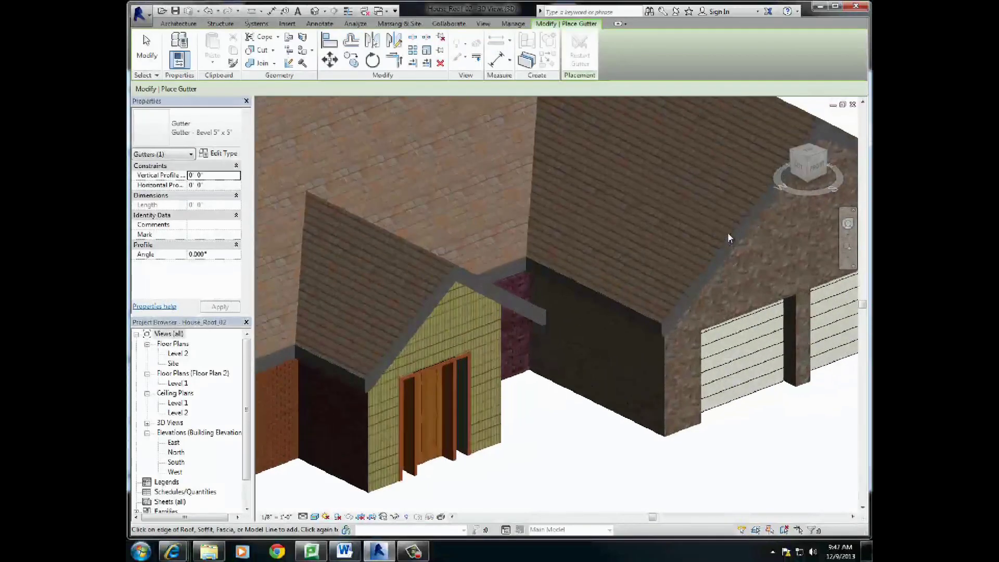
left_click(587, 287)
left_click(503, 265)
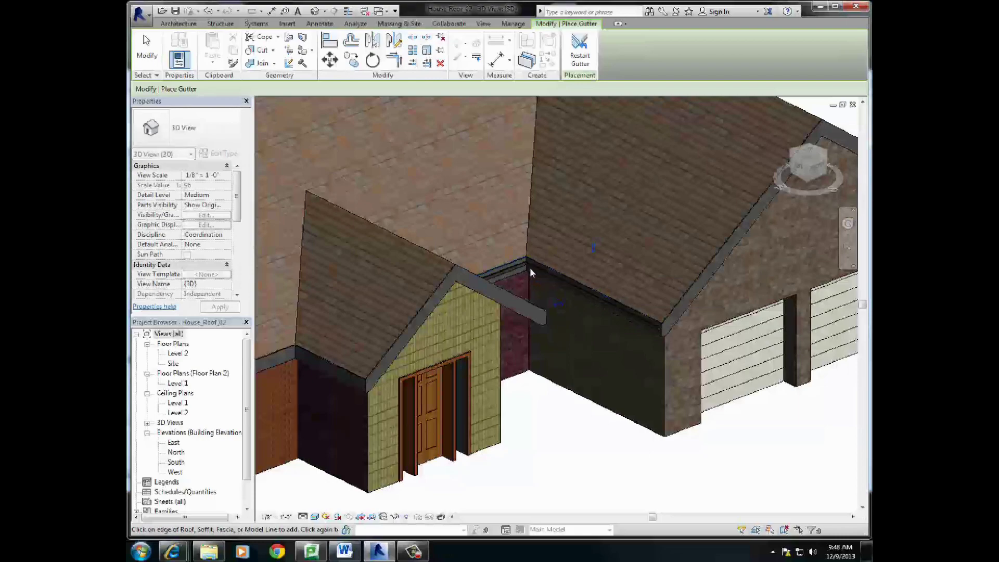
- Add a gutter along the entry roof's fascia edge
middle_click_drag(599, 283, 554, 267, "shift")
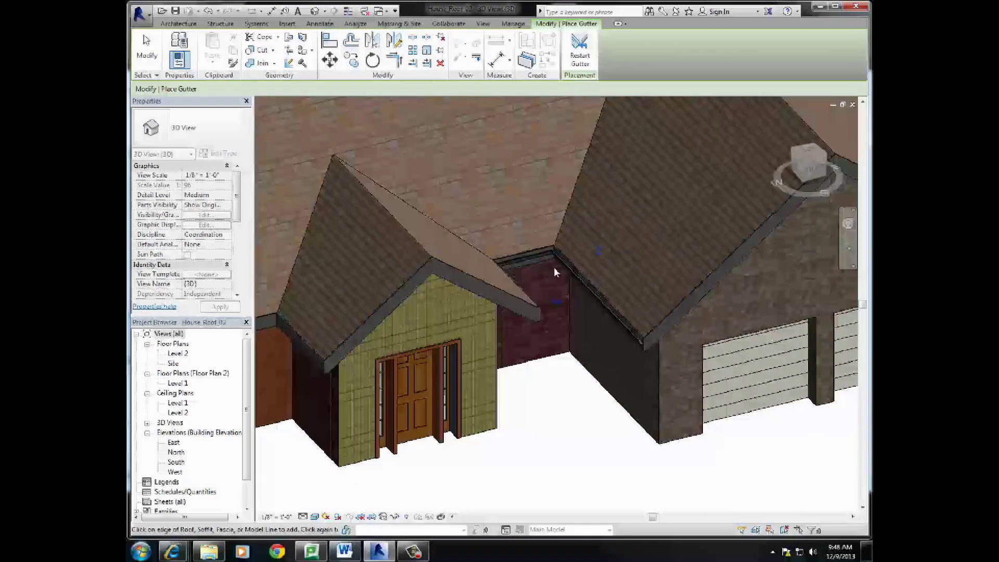
scroll(554, 255, "up", 4)
scroll(554, 248, "down", 2)
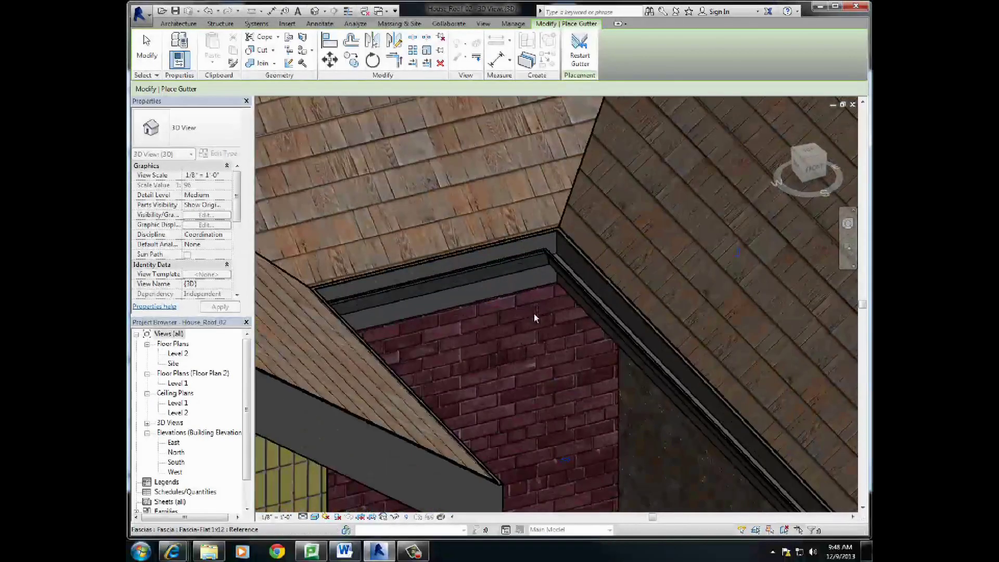
middle_click_drag(534, 313, 432, 369, "shift")
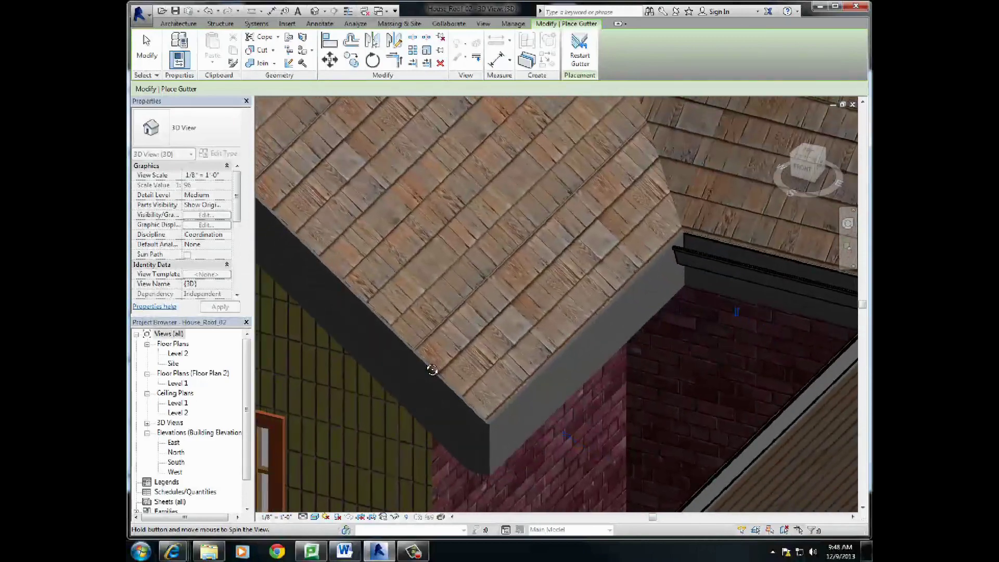
left_click(567, 350)
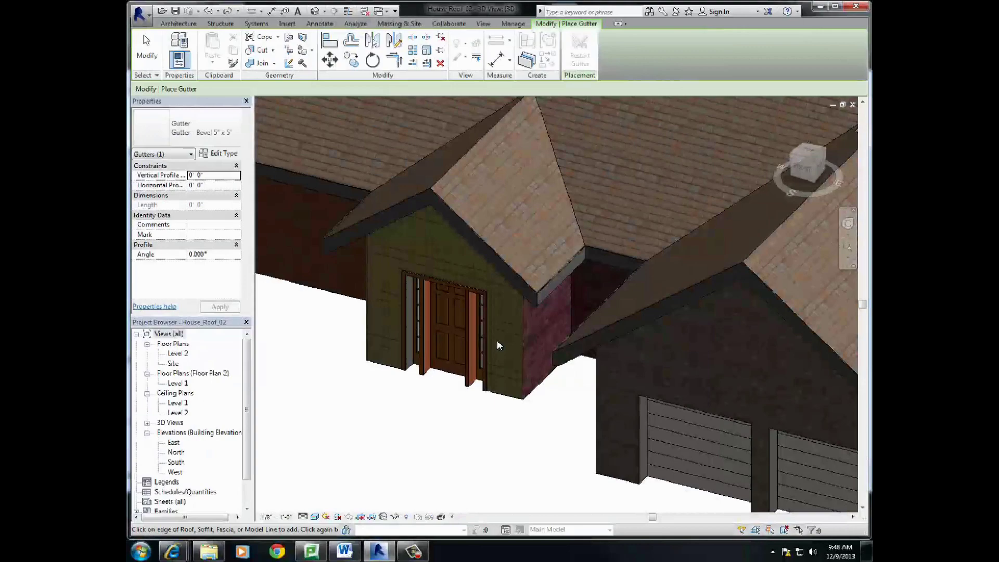
middle_click_drag(457, 283, 561, 308, "shift")
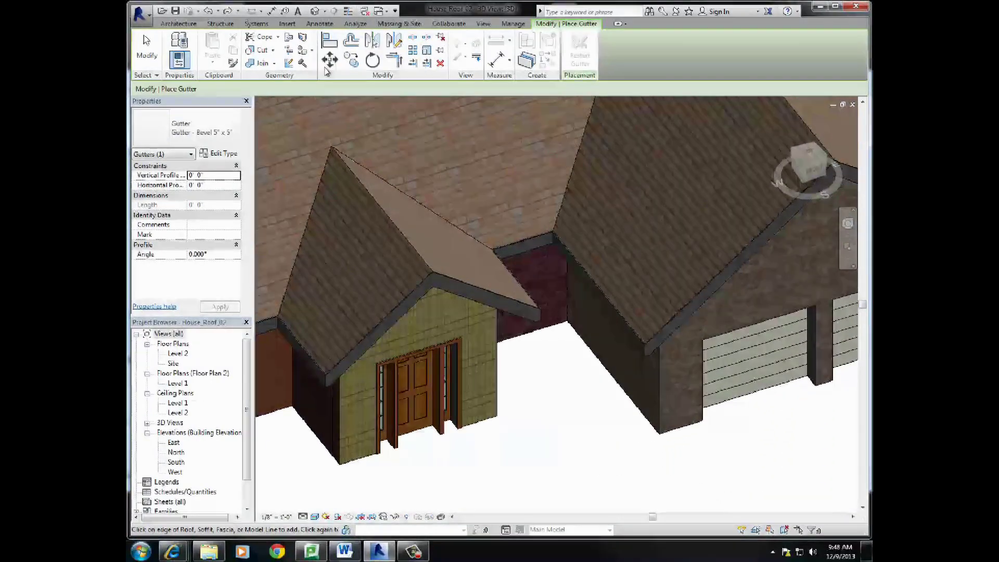
- Restart Roof: Gutter and add gutters along both diagonal fascias and the horizontal fascia
left_click(173, 25)
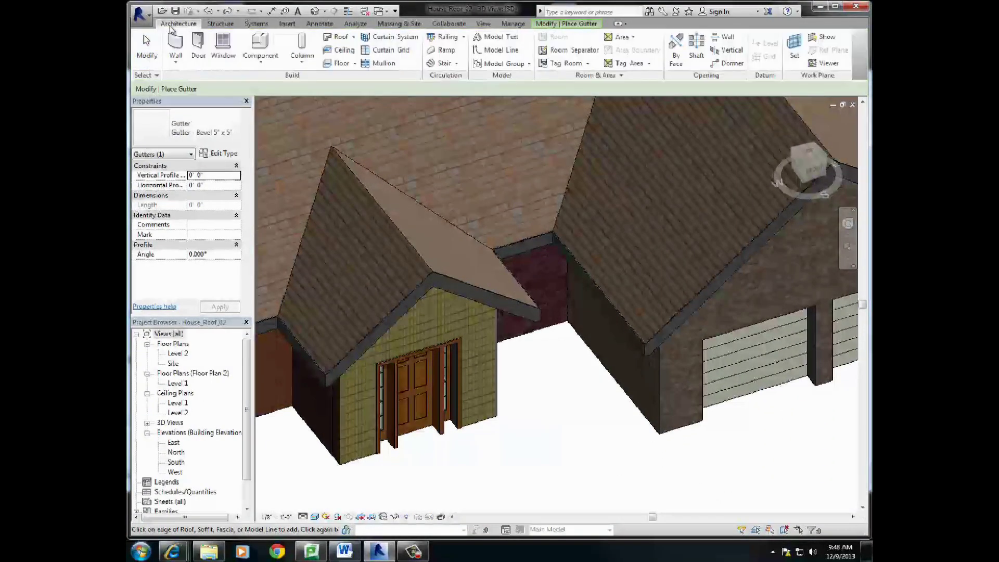
left_click(354, 40)
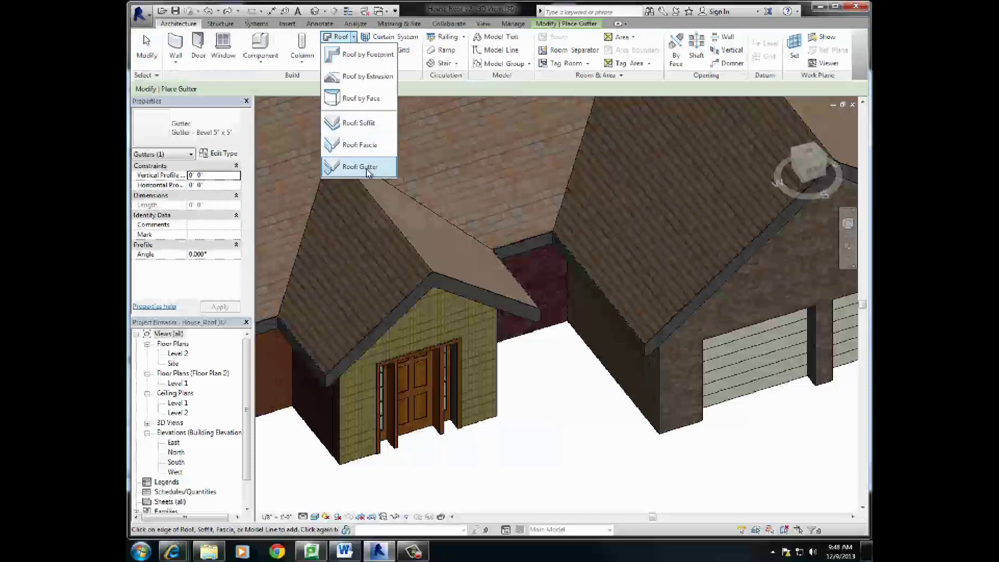
left_click(367, 163)
scroll(572, 266, "up", 5)
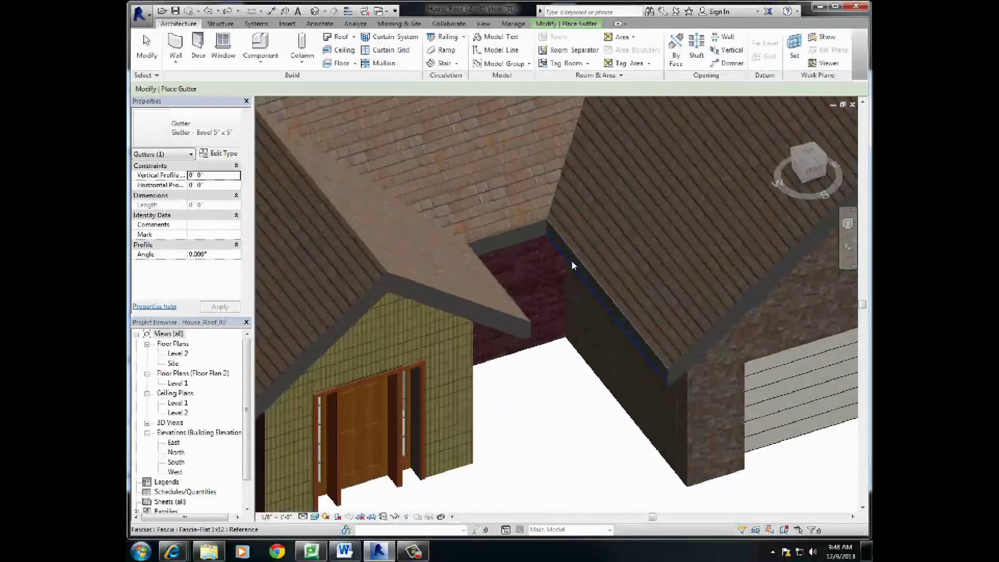
middle_click_drag(539, 276, 573, 269, "shift")
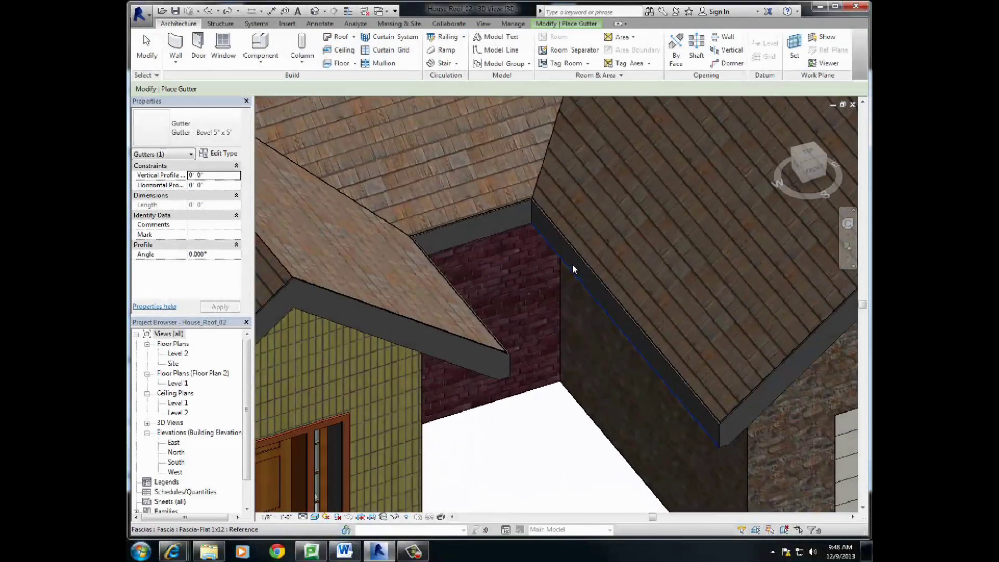
left_click(582, 258)
left_click(501, 208)
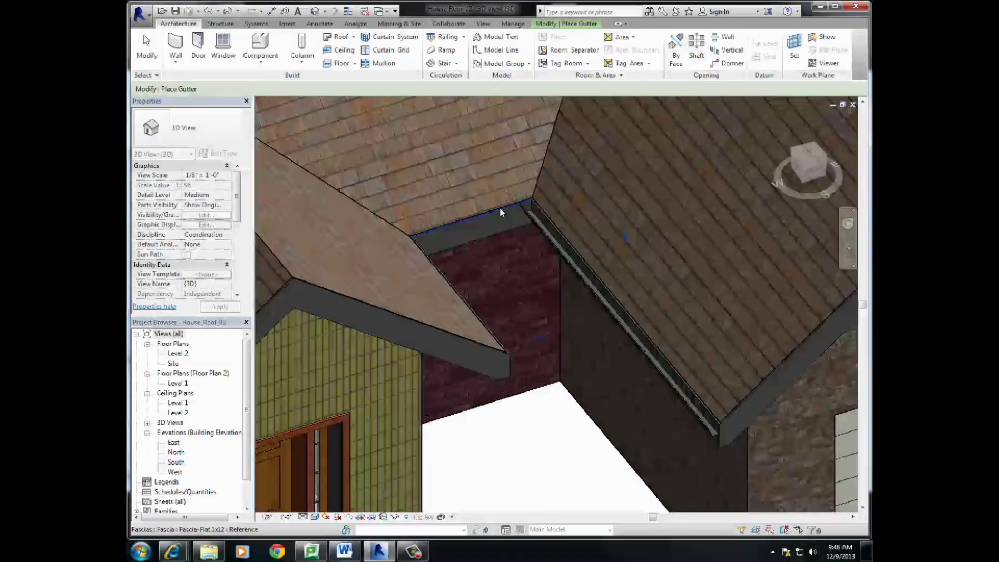
left_click(458, 280)
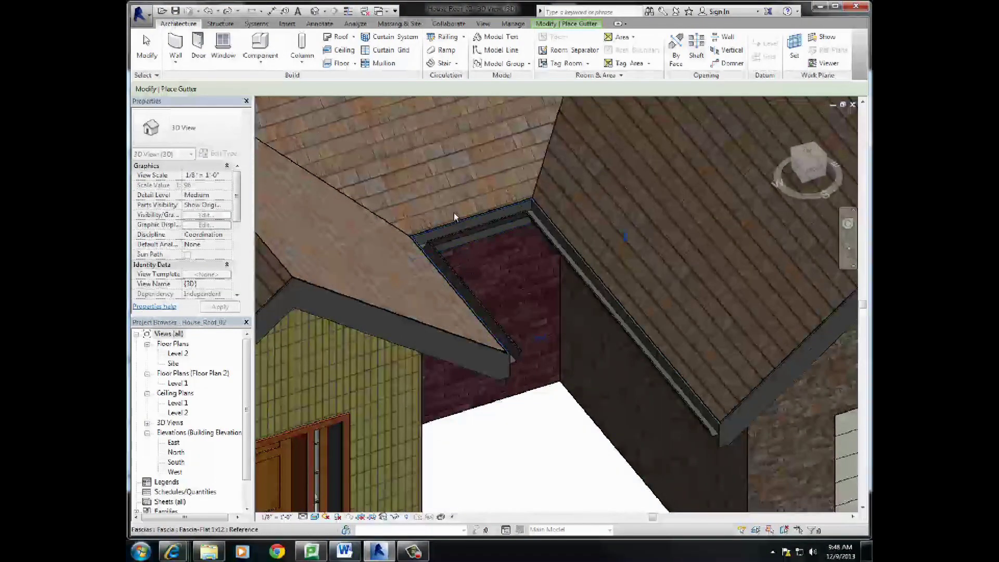
- Add gutters along the valley fascia and the left and middle eave edges around the corner
middle_click_drag(530, 260, 614, 322, "shift")
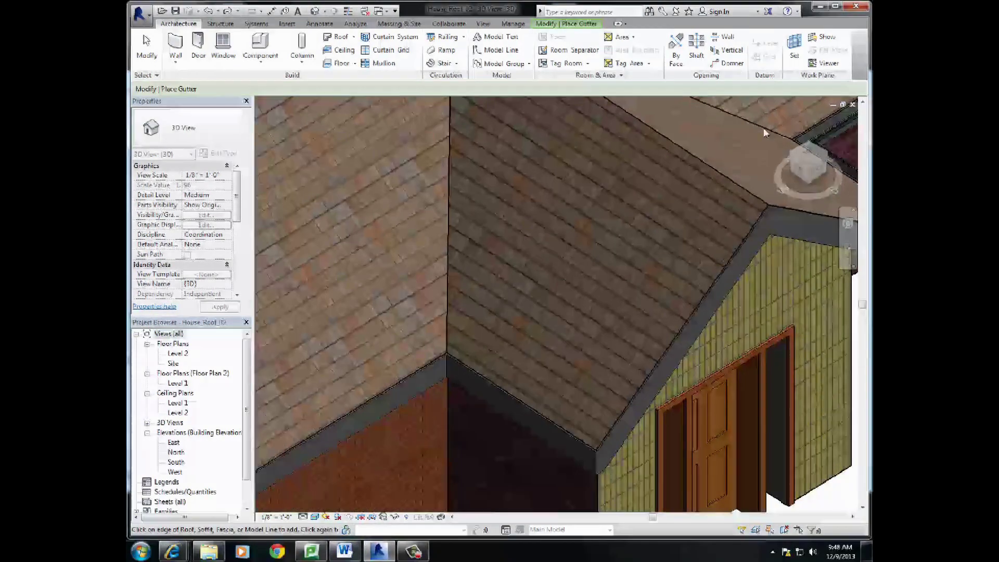
left_click(554, 421)
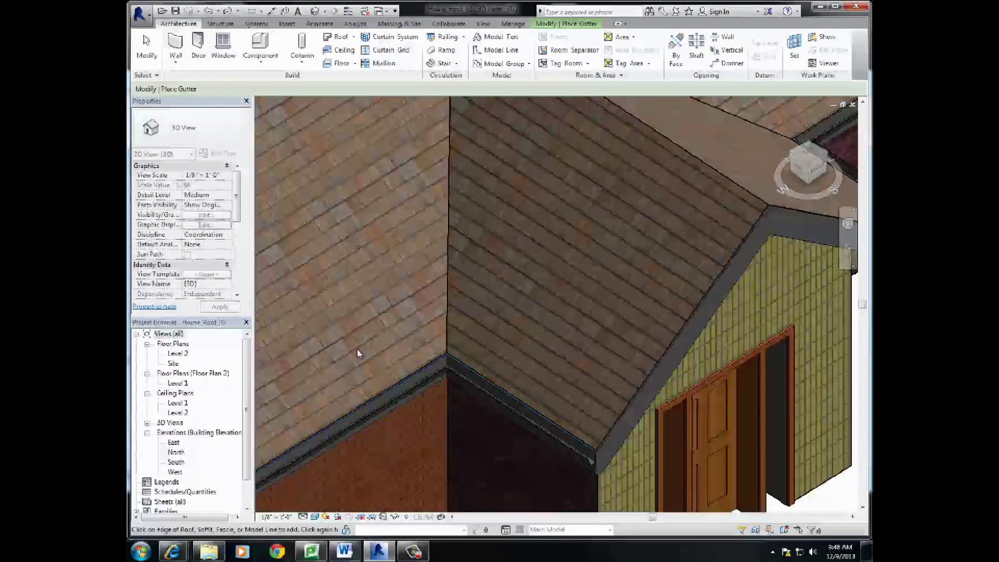
middle_click_drag(357, 353, 421, 386, "shift")
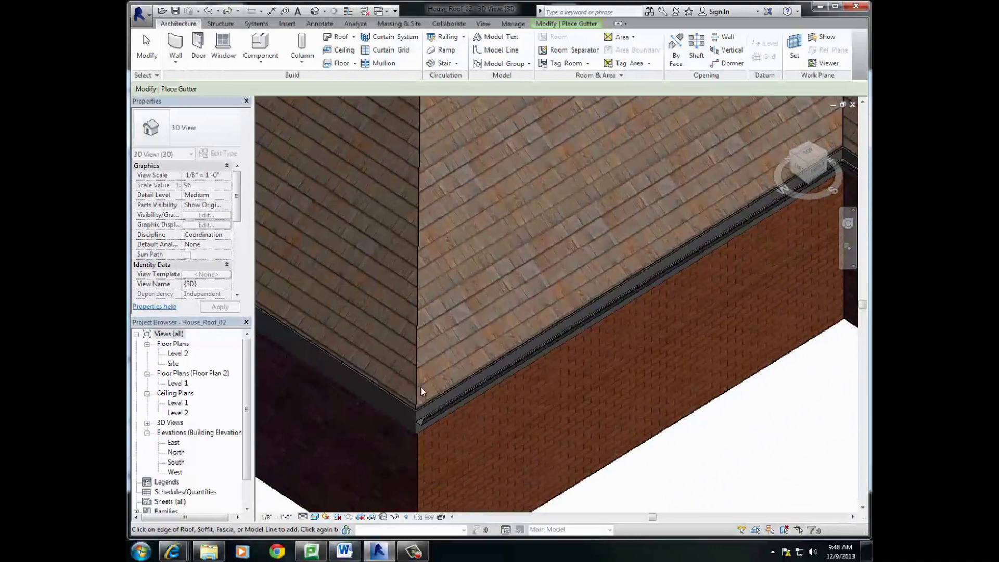
left_click(394, 395)
middle_click_drag(423, 319, 629, 185, "shift")
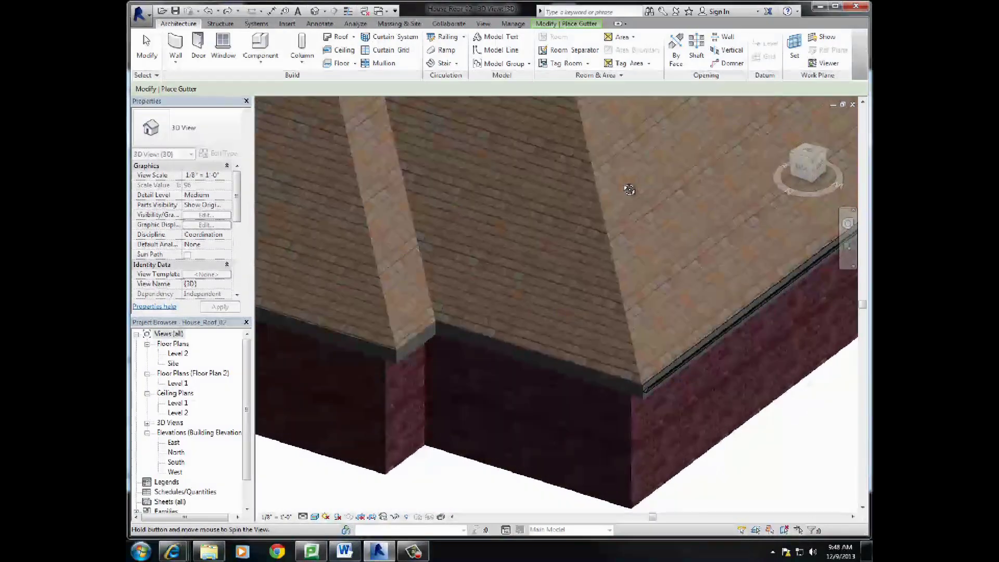
left_click(582, 364)
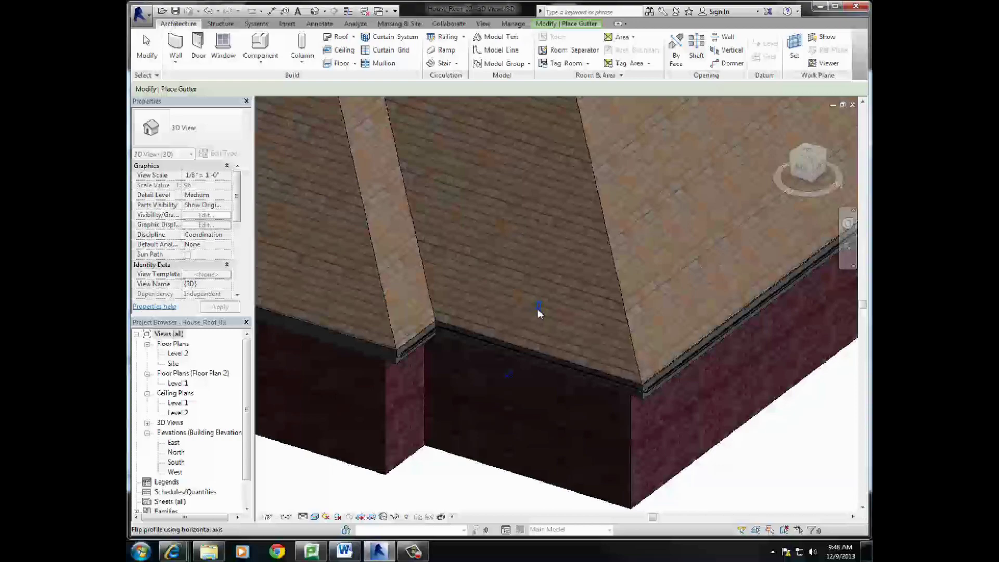
left_click(380, 351)
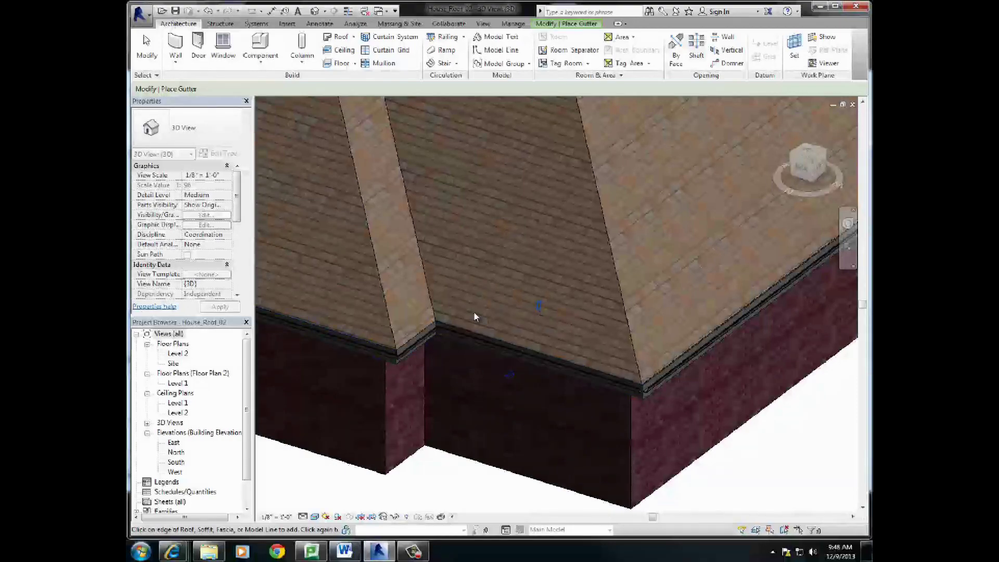
middle_click_drag(697, 235, 401, 212)
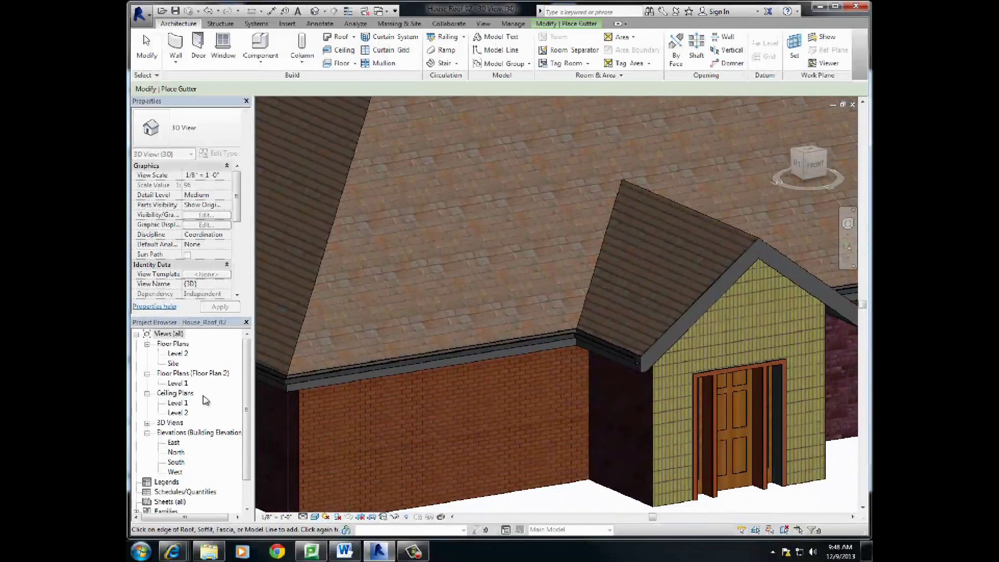
- Open the Level 2 floor plan and pan to the roof outline, briefly checking the Roof dropdown
double_click(175, 354)
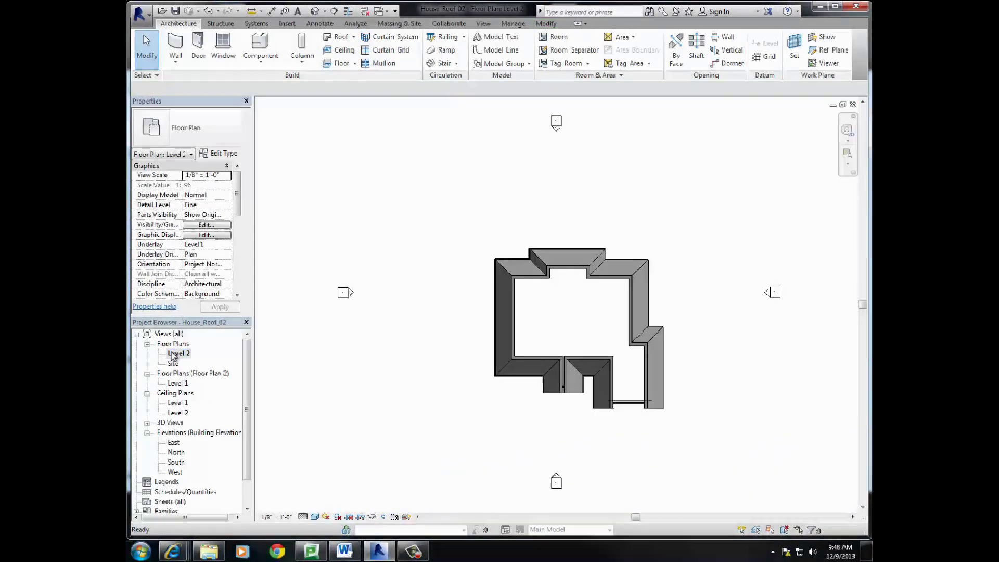
scroll(540, 297, "up", 3)
middle_click_drag(599, 327, 510, 249)
left_click(354, 37)
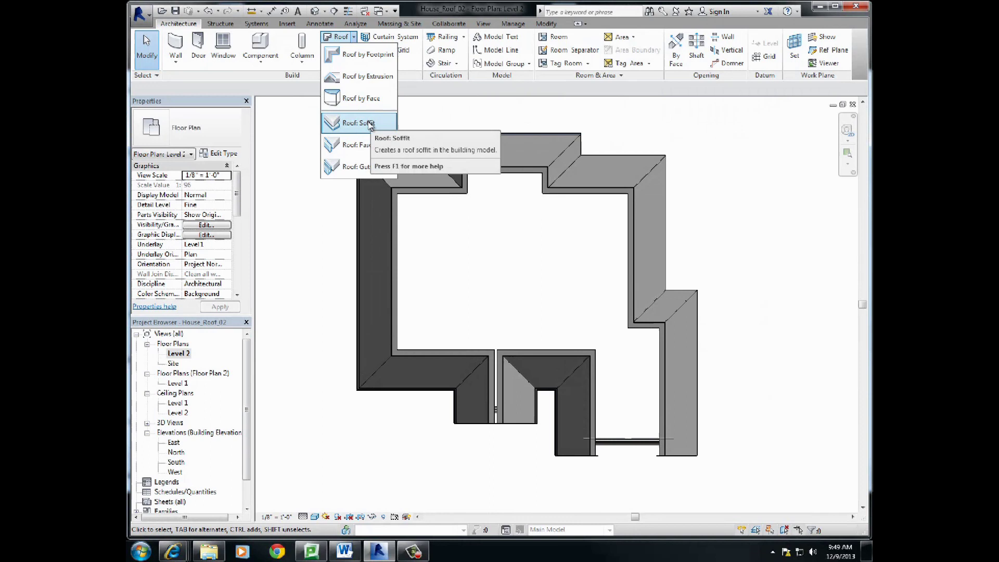
left_click(647, 161)
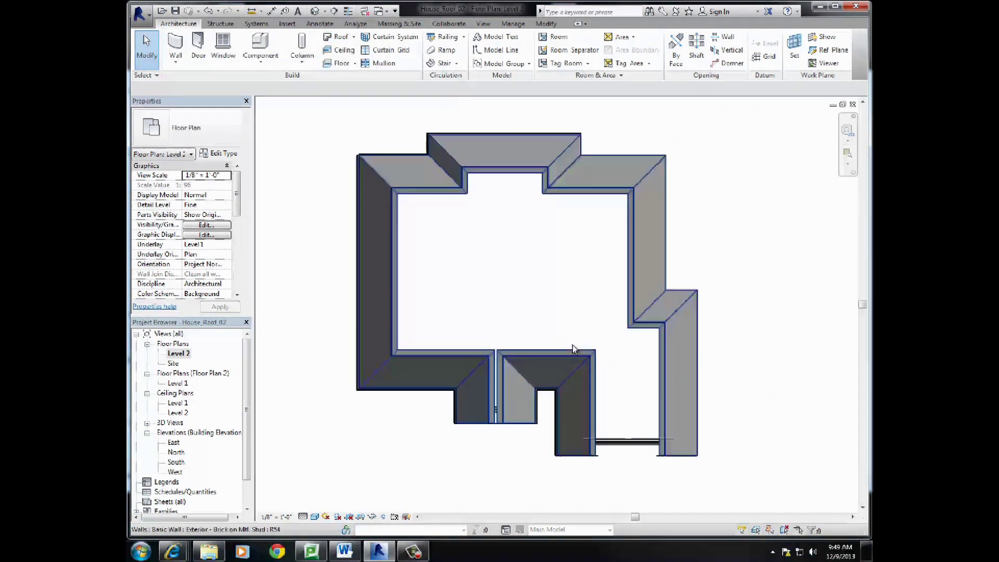
scroll(524, 333, "up", 3)
scroll(524, 333, "down", 4)
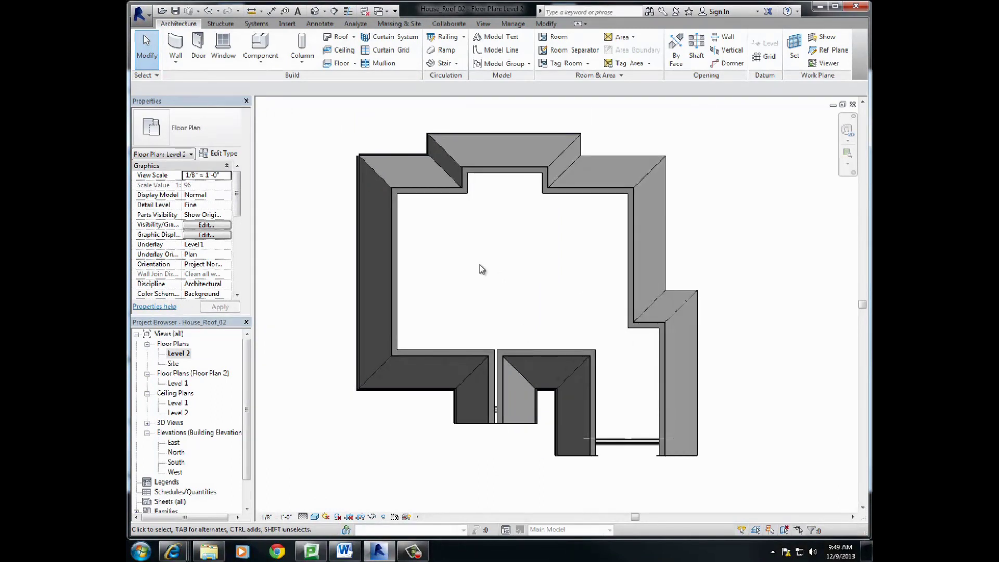
left_click(315, 11)
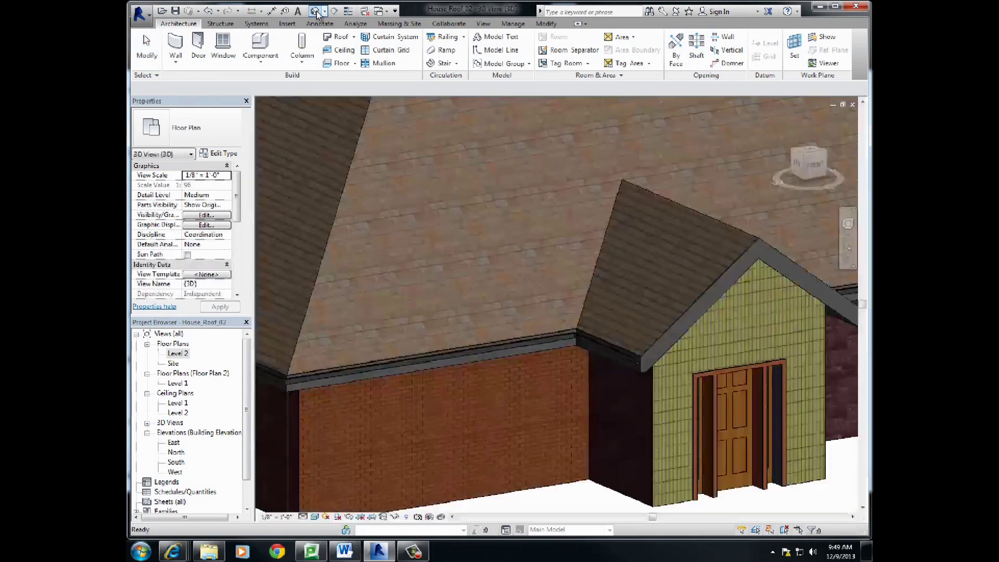
scroll(464, 316, "up", 5)
middle_click_drag(491, 243, 470, 265)
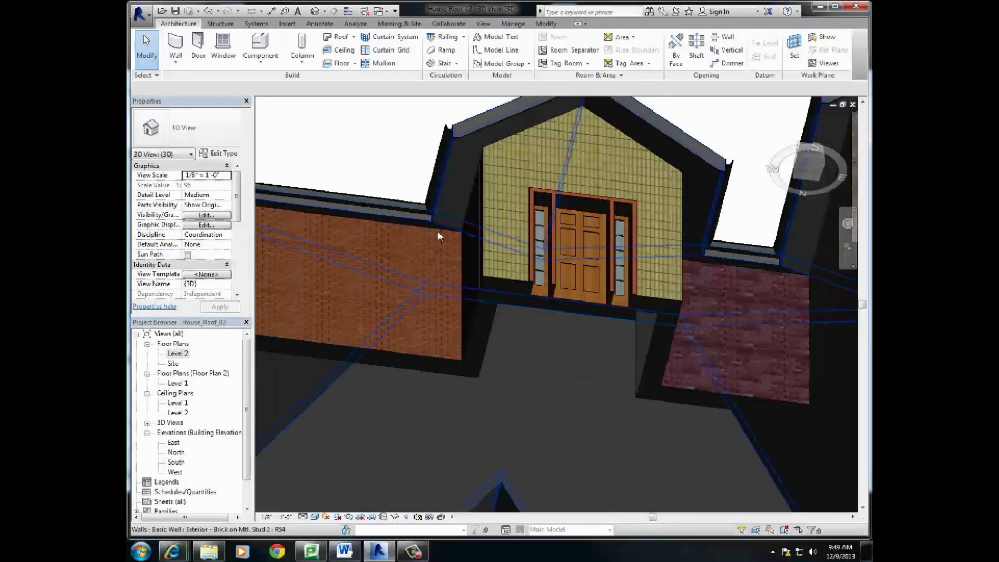
middle_click_drag(439, 236, 483, 259, "shift")
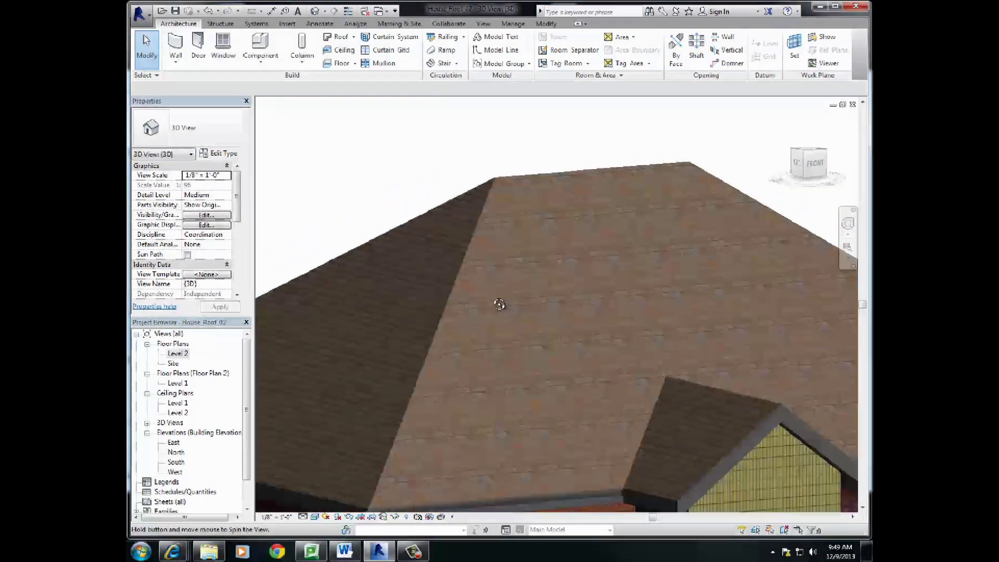
middle_click_drag(499, 304, 398, 251, "shift")
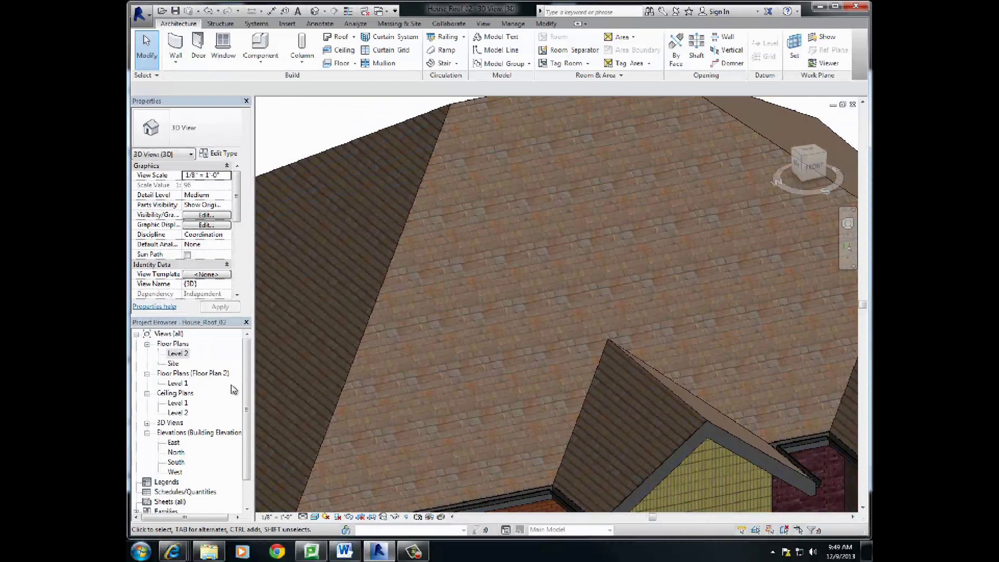
double_click(177, 354)
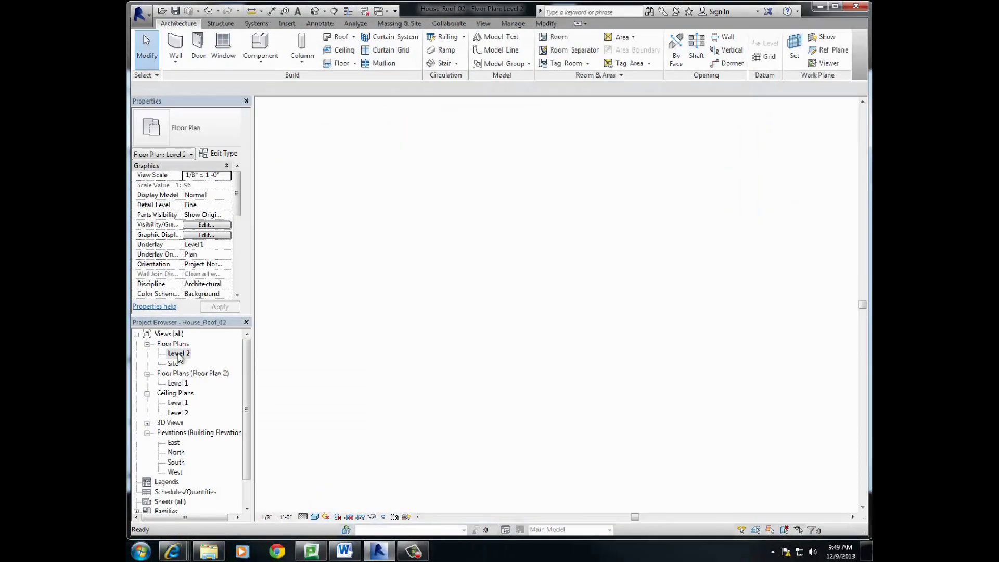
- Add the roof's top edge to the existing gutter with Add/Remove Segments
left_click(402, 393)
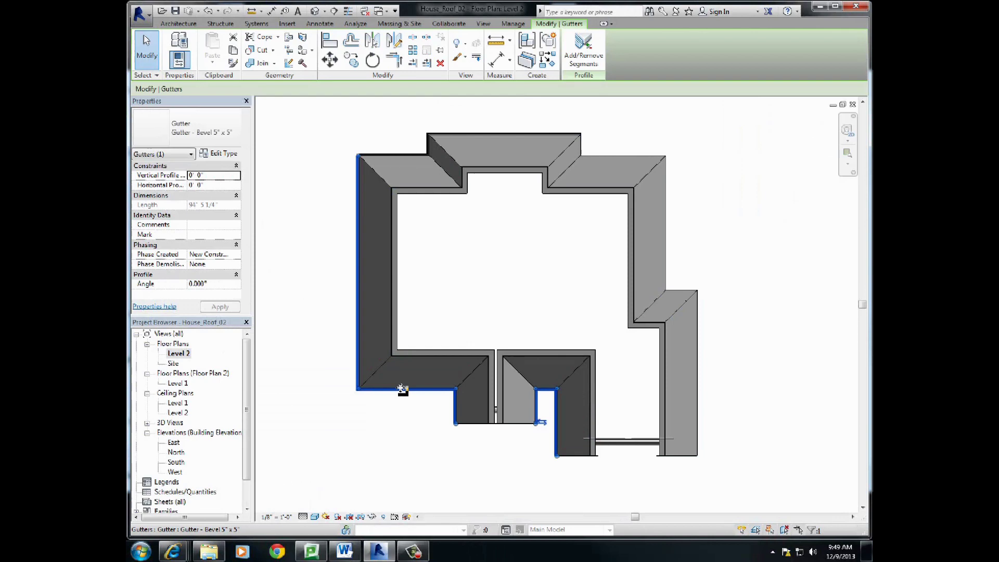
left_click(585, 43)
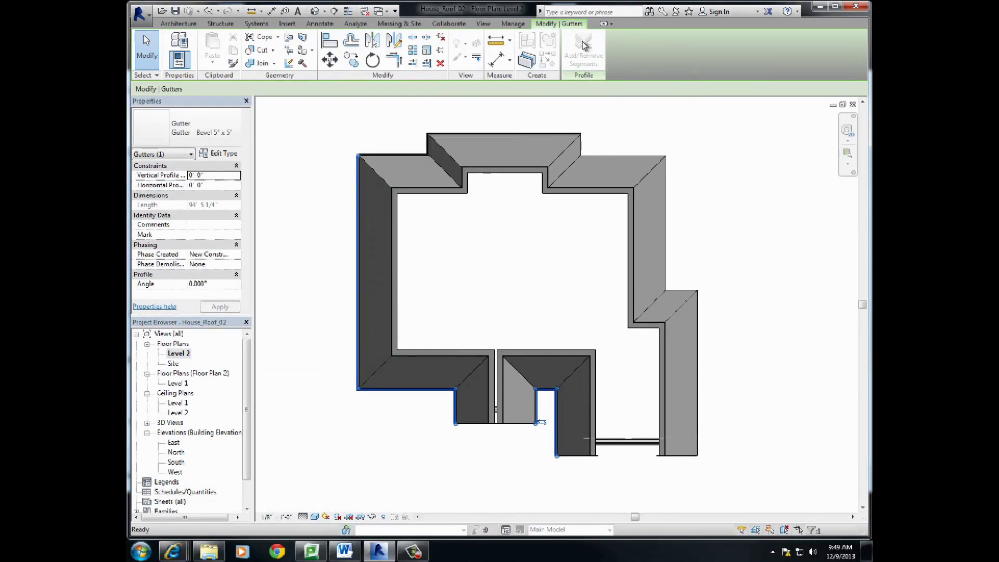
left_click(366, 159)
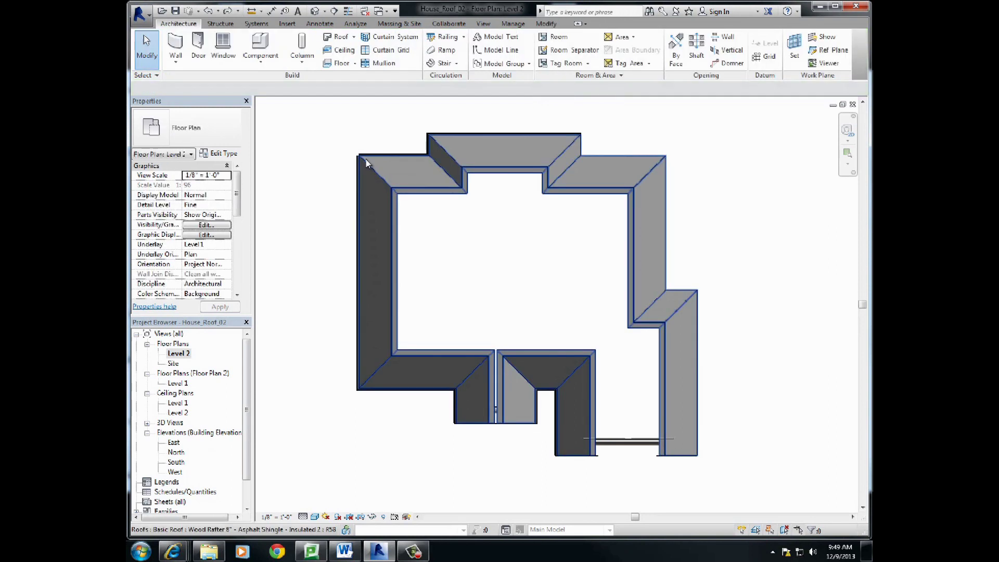
- Select the roof, enter Edit Footprint, and finish the footprint sketch
left_click(395, 221)
left_click(580, 52)
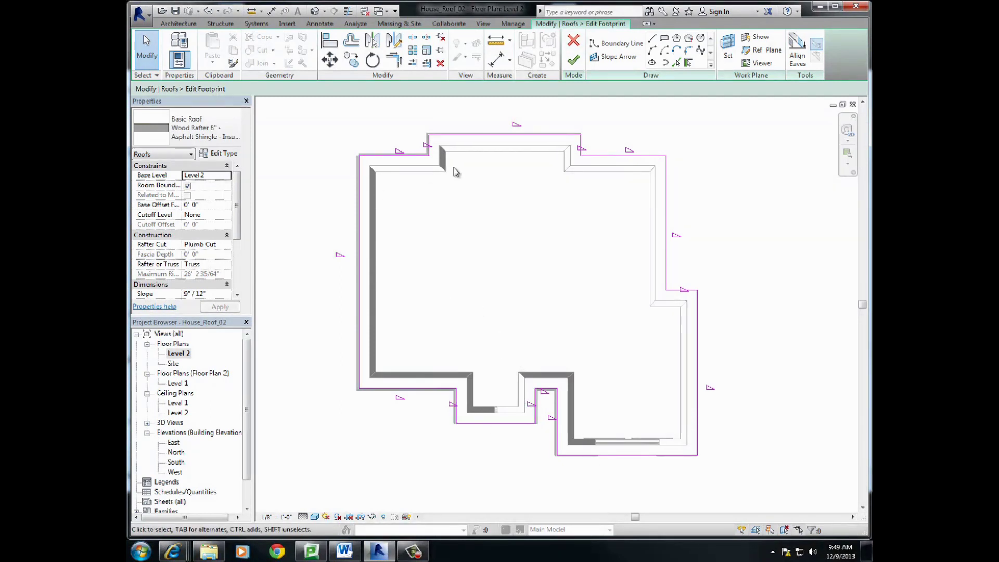
left_click(146, 48)
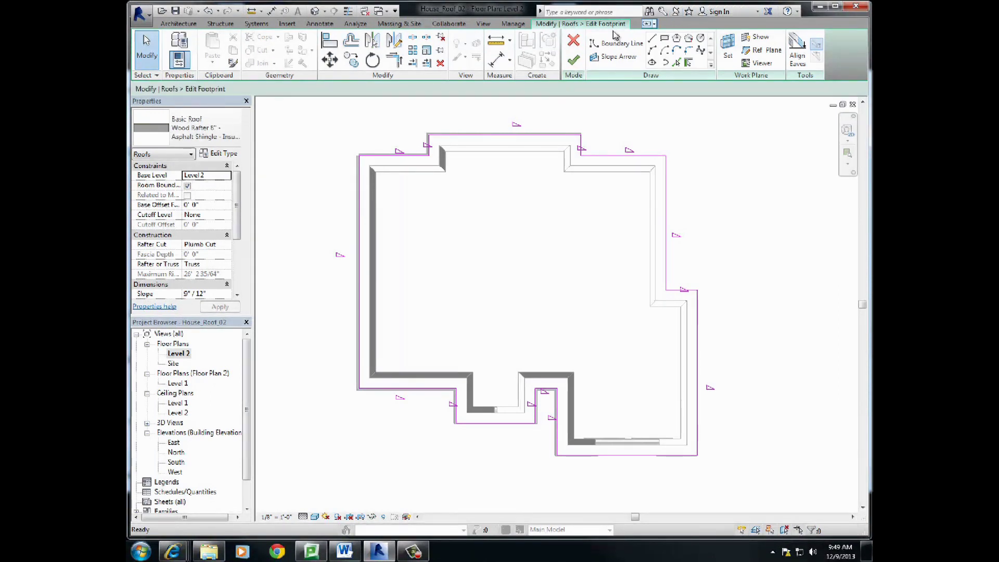
left_click(573, 59)
left_click(359, 133)
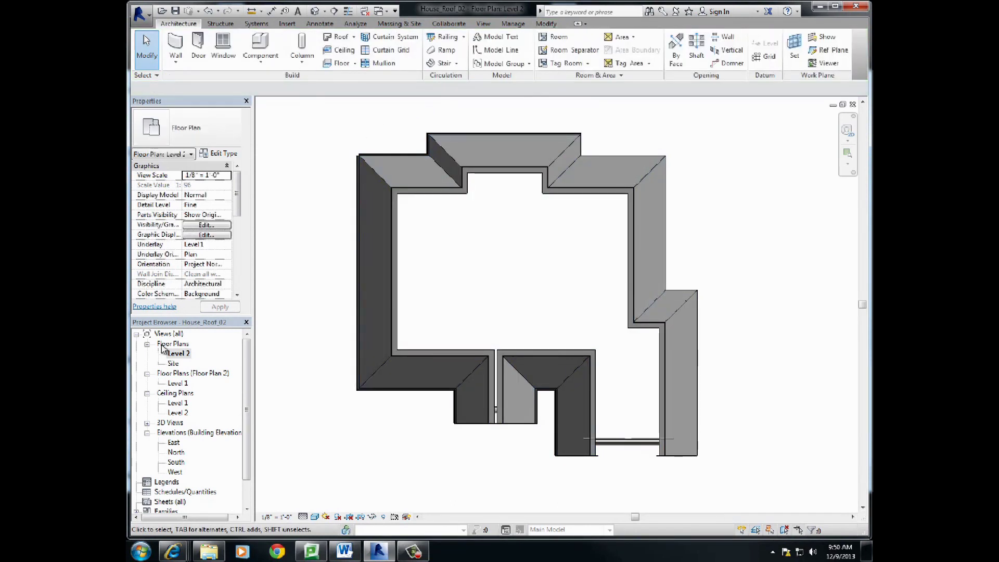
- Open the Level 1 plan, start Roof: Soffit, and accept moving it up to Level 2
double_click(178, 384)
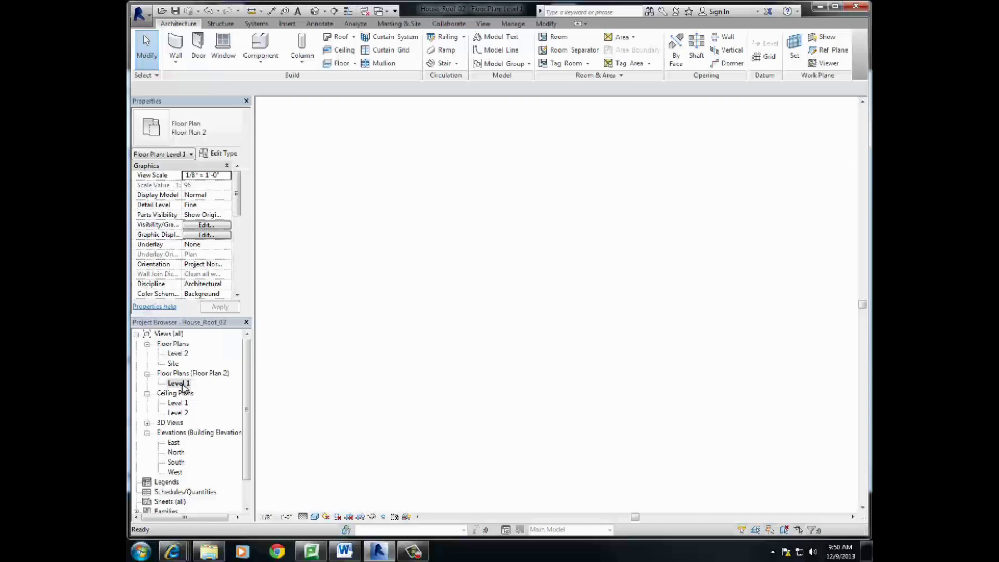
scroll(614, 262, "up", 3)
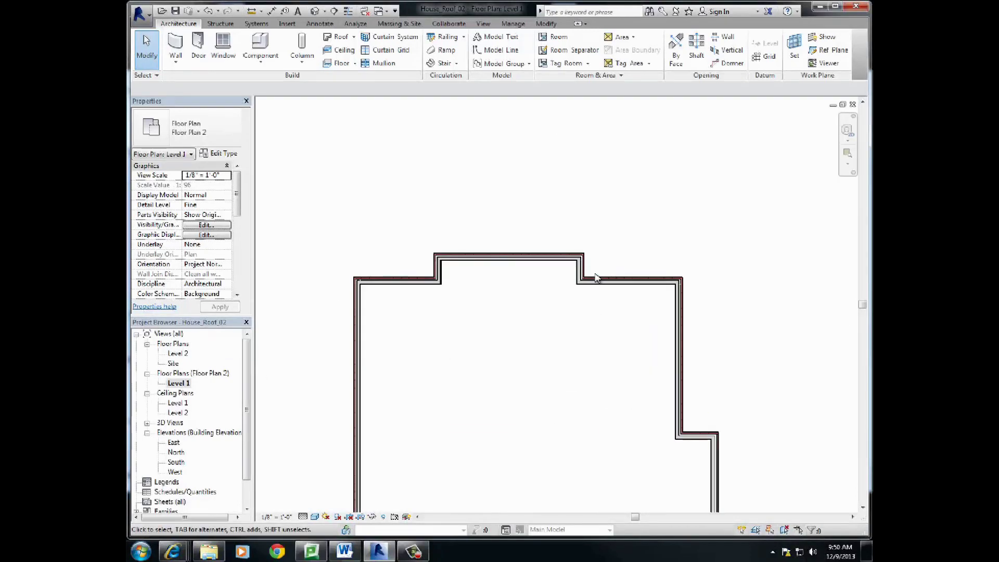
scroll(660, 276, "down", 3)
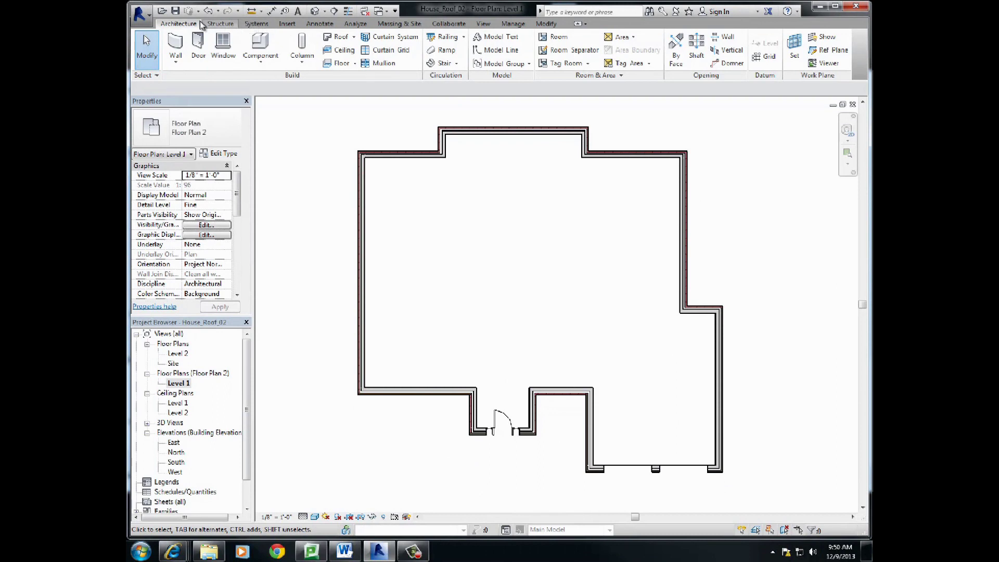
left_click(354, 37)
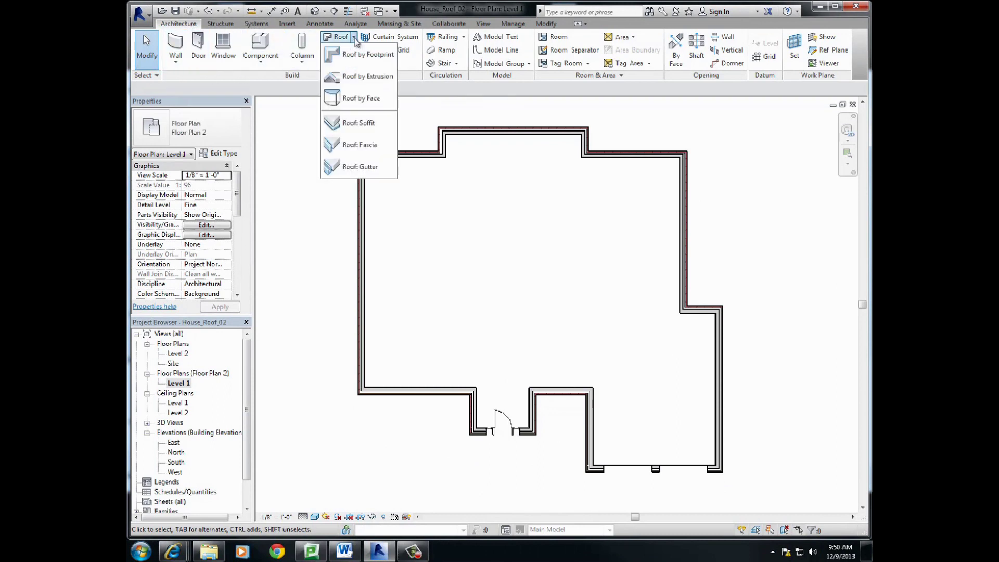
left_click(369, 125)
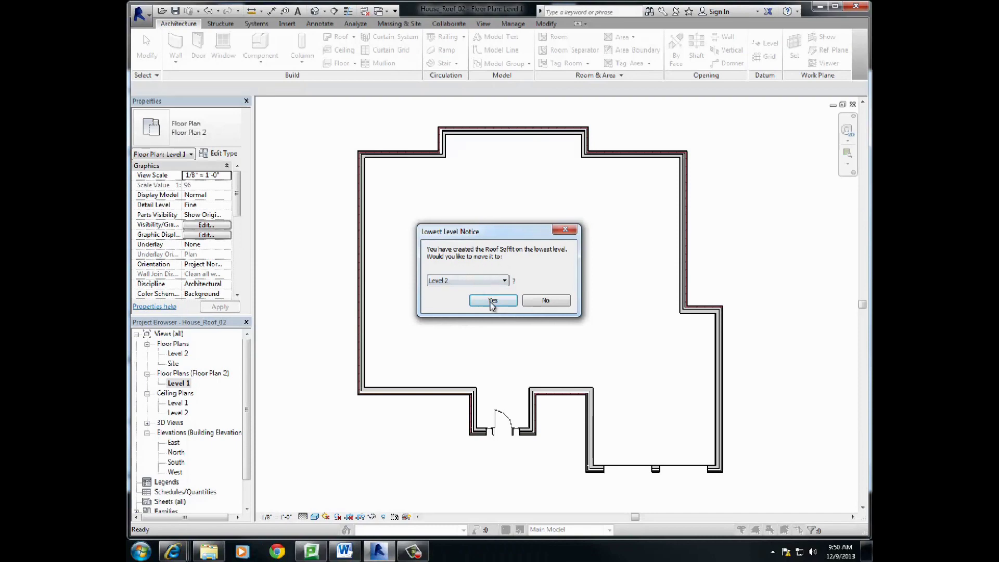
left_click(492, 301)
middle_click_drag(470, 217, 484, 239)
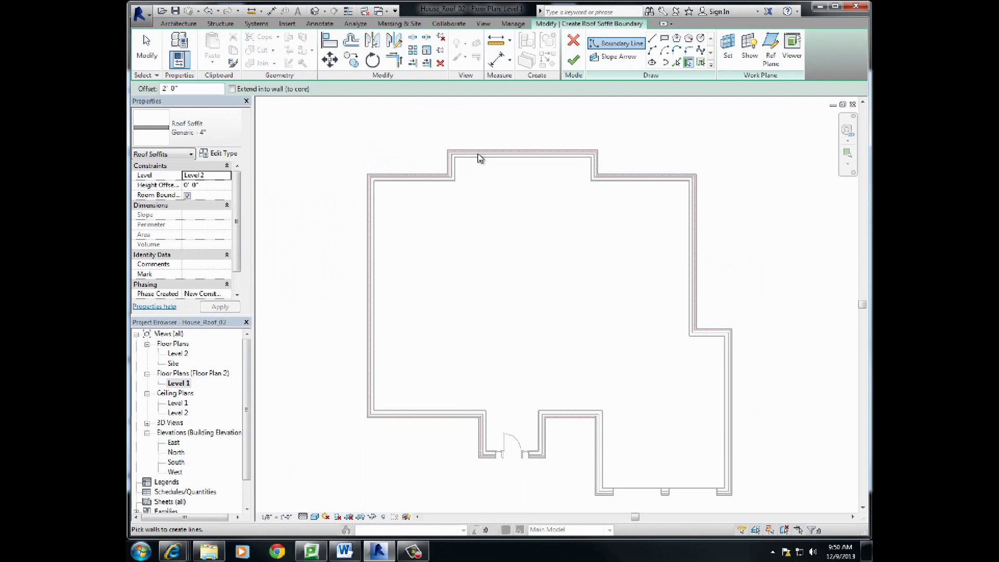
- Pick the eleven exterior walls to create soffit boundary lines around the building
left_click(595, 165)
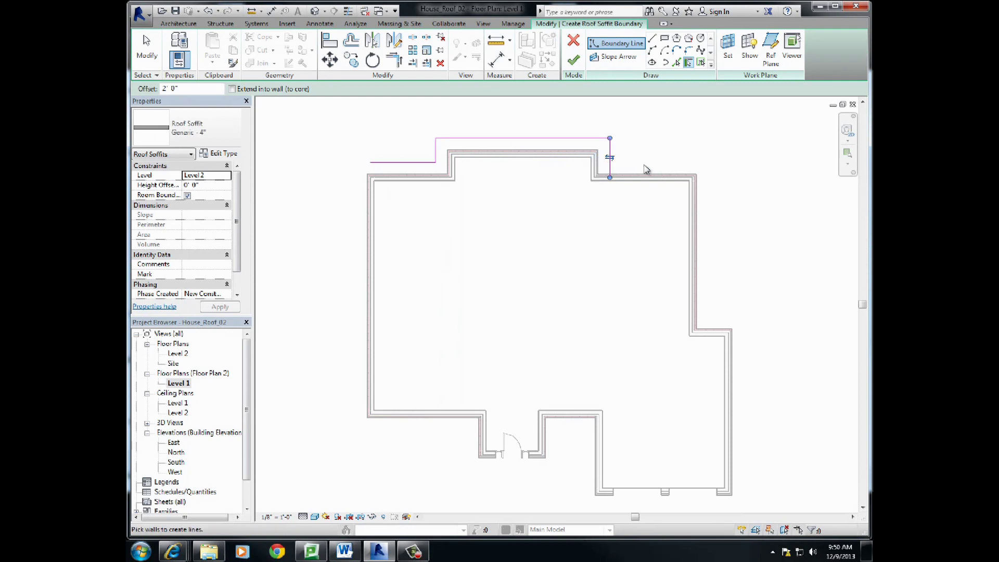
left_click(670, 177)
left_click(699, 198)
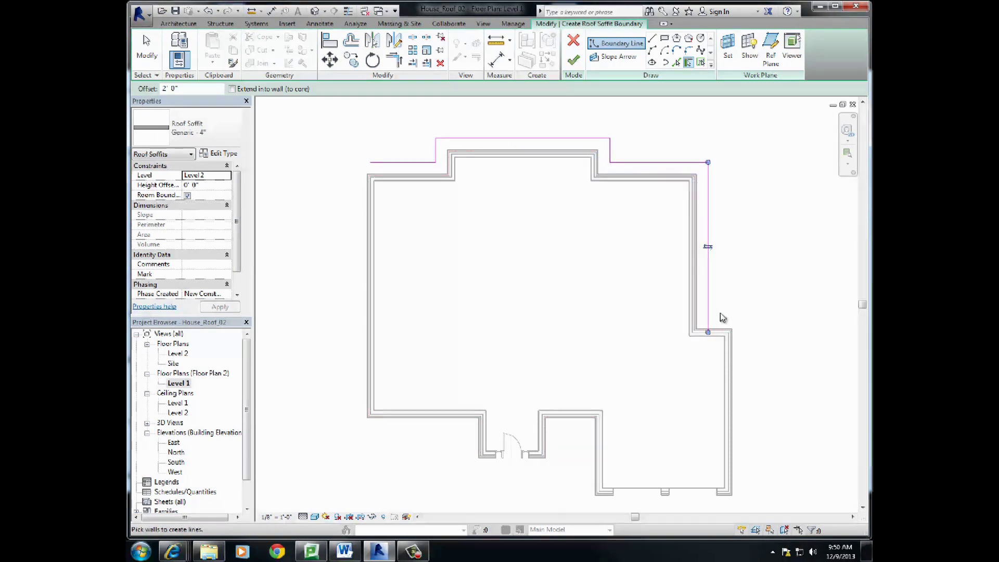
left_click(726, 333)
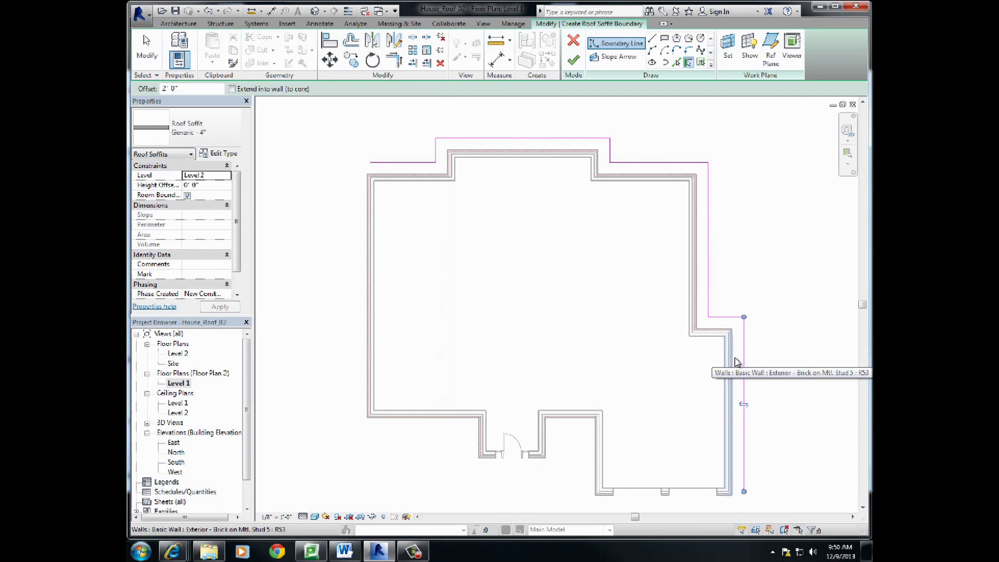
left_click(599, 465)
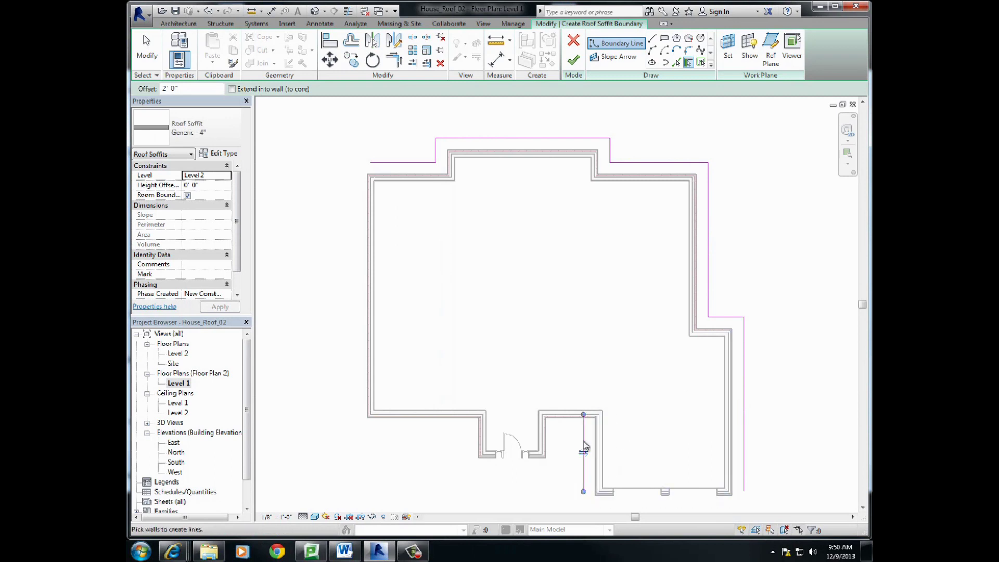
left_click(572, 414)
left_click(615, 501)
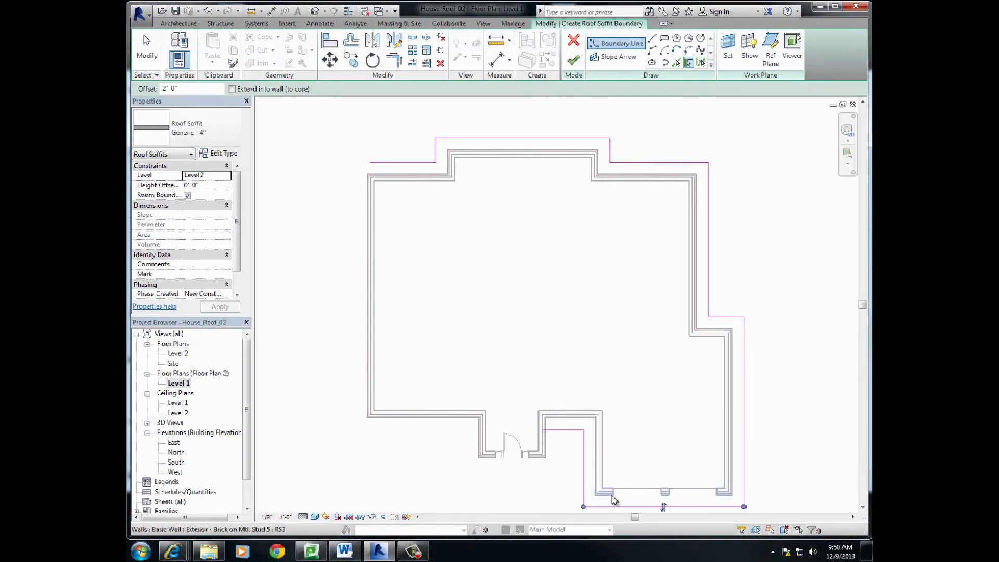
left_click(536, 463)
left_click(481, 439)
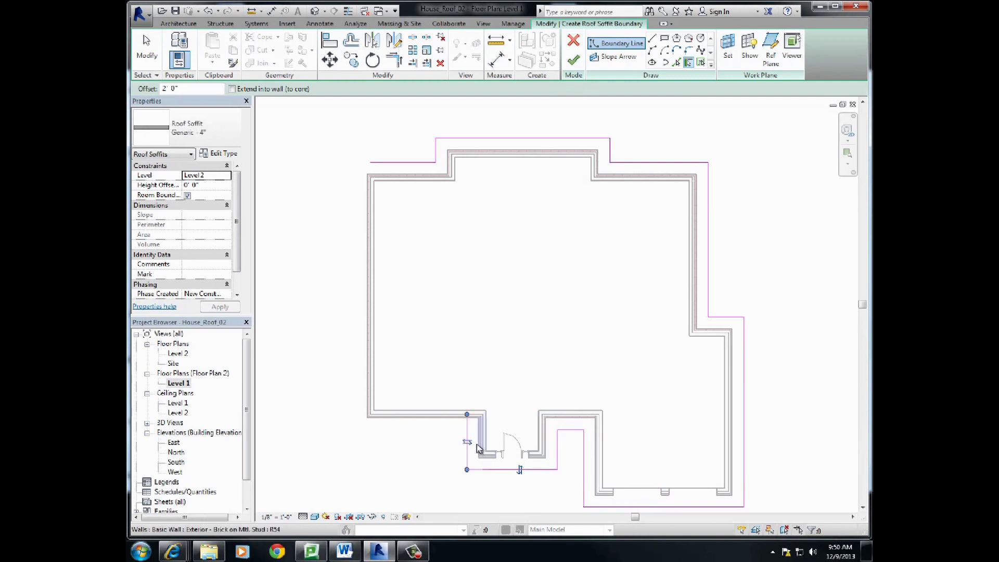
left_click(431, 425)
left_click(371, 354)
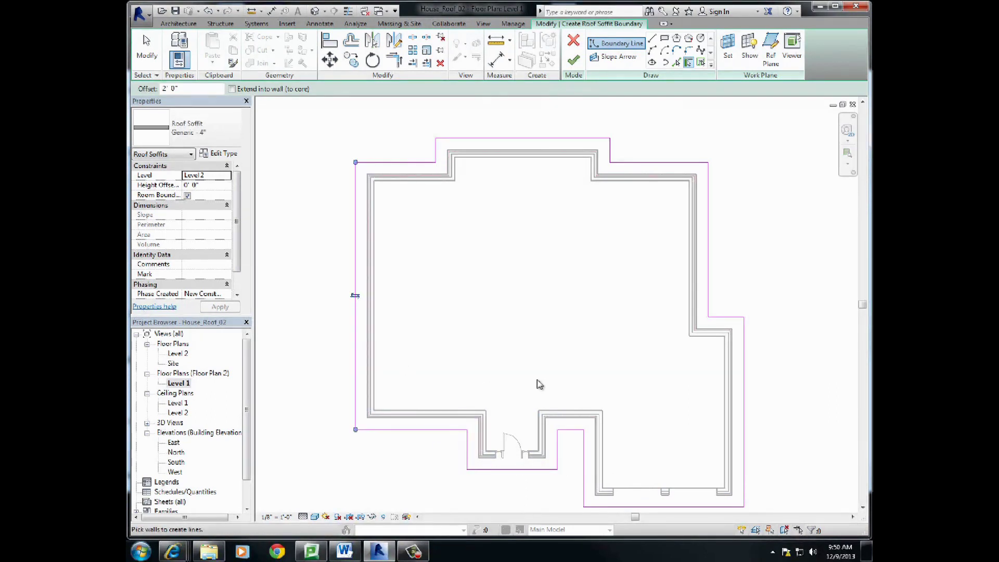
middle_click_drag(539, 384, 422, 275)
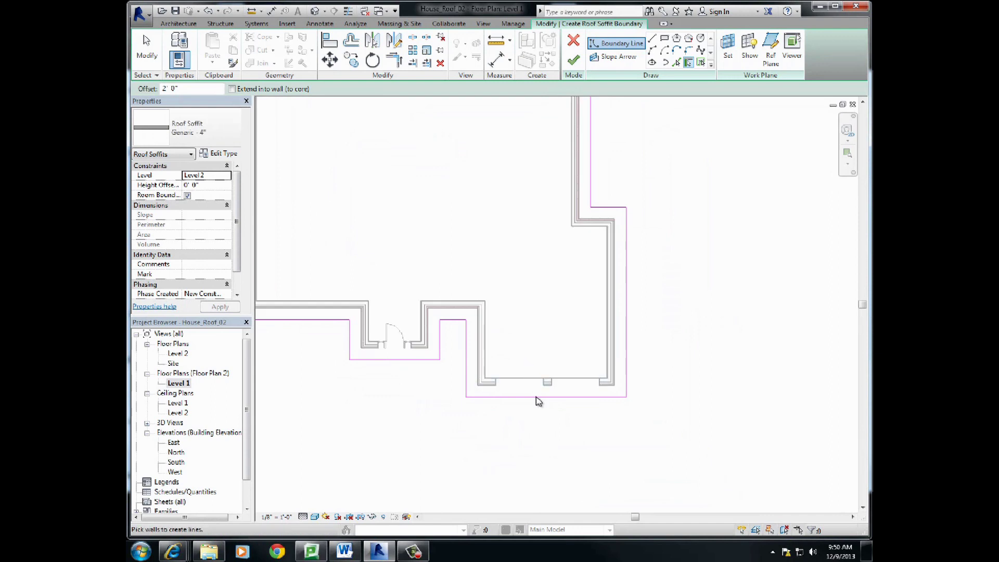
- Change the bottom soffit boundary line's wall offset to 1' 9"
left_click(146, 50)
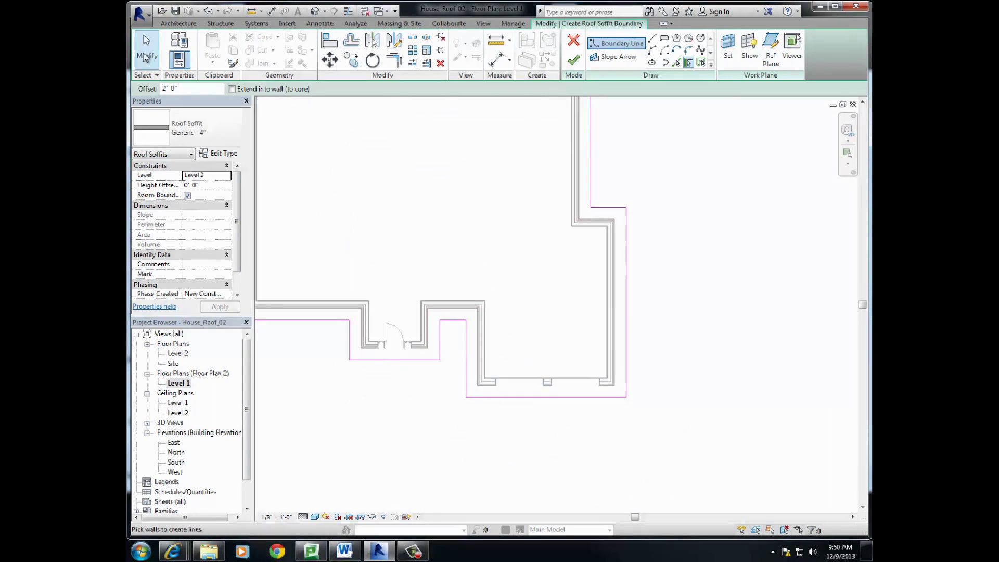
left_click(533, 397)
scroll(673, 383, "down", 3)
scroll(542, 319, "up", 4)
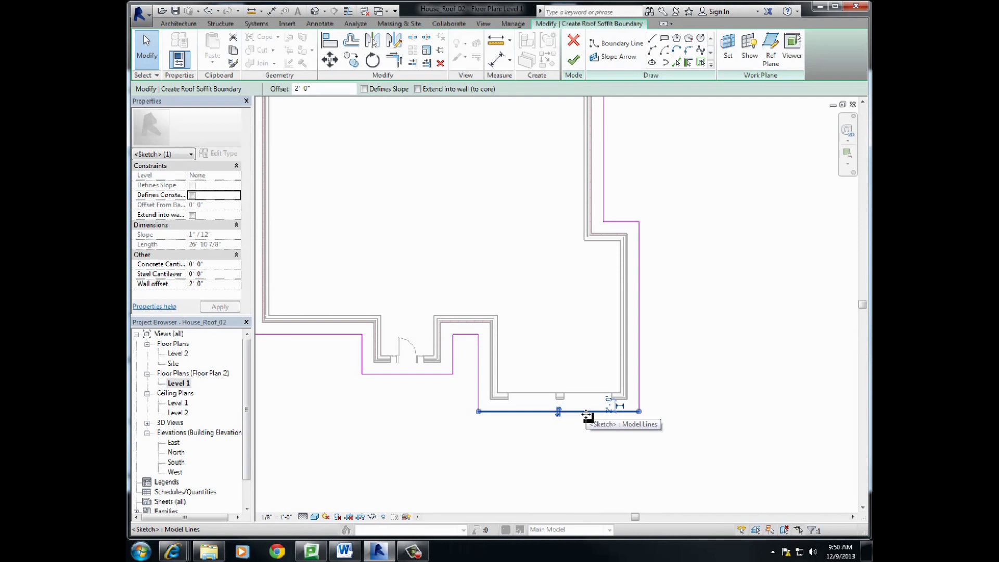
key("ctrl+z")
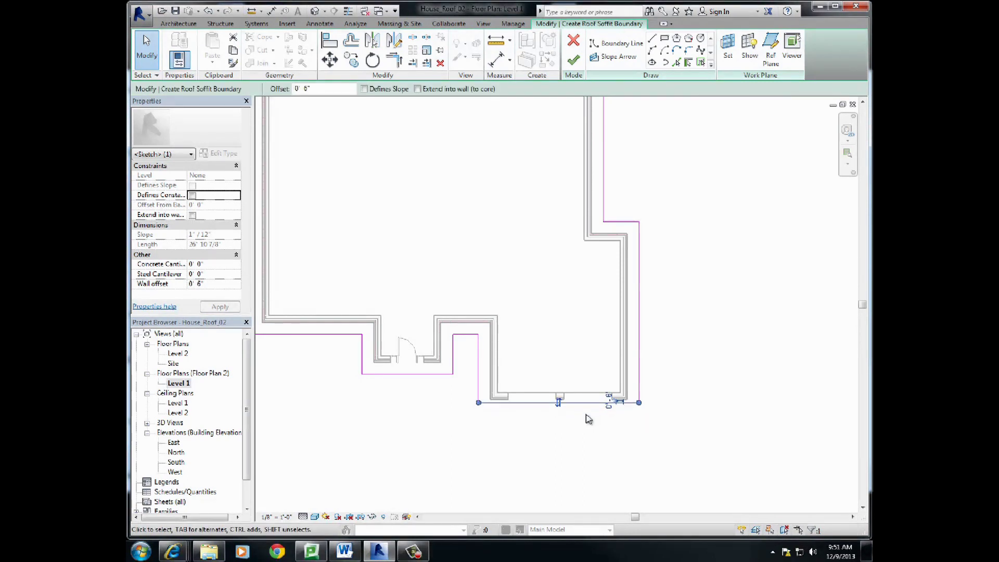
left_click_drag(588, 419, 579, 404)
scroll(377, 203, "down", 5)
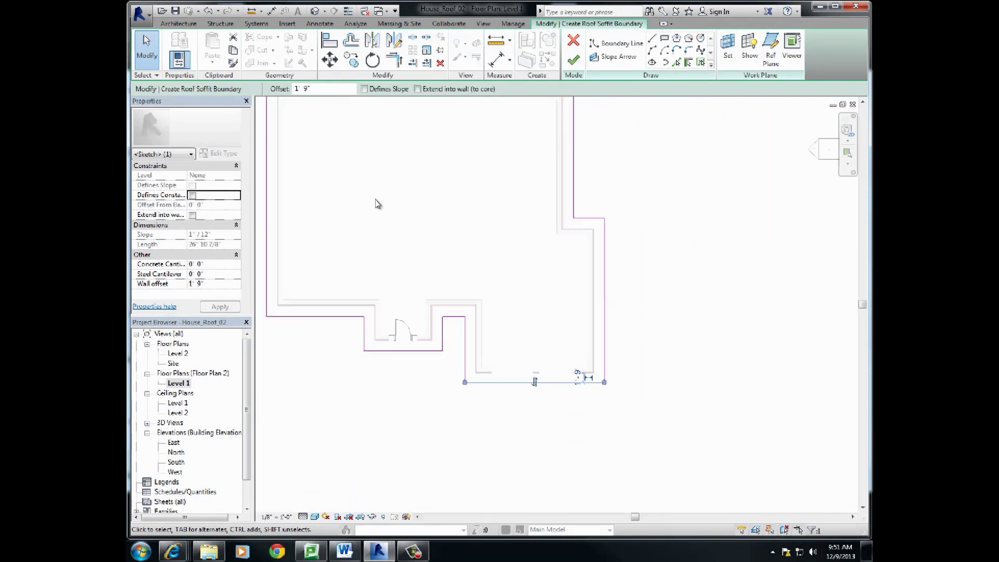
- Draw boundary lines through the top and right exterior wall corners
middle_click_drag(373, 183, 450, 241)
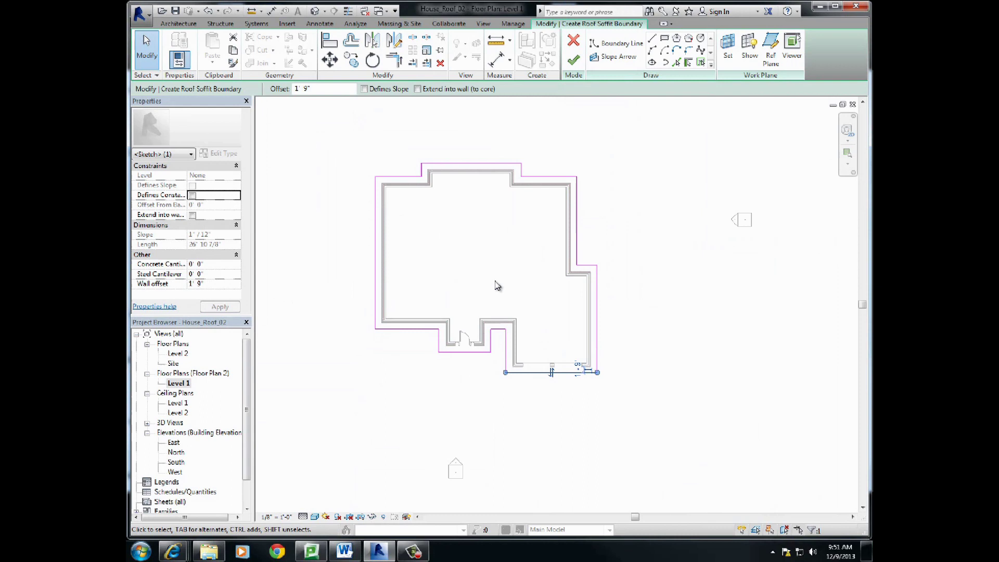
scroll(487, 264, "down", 1)
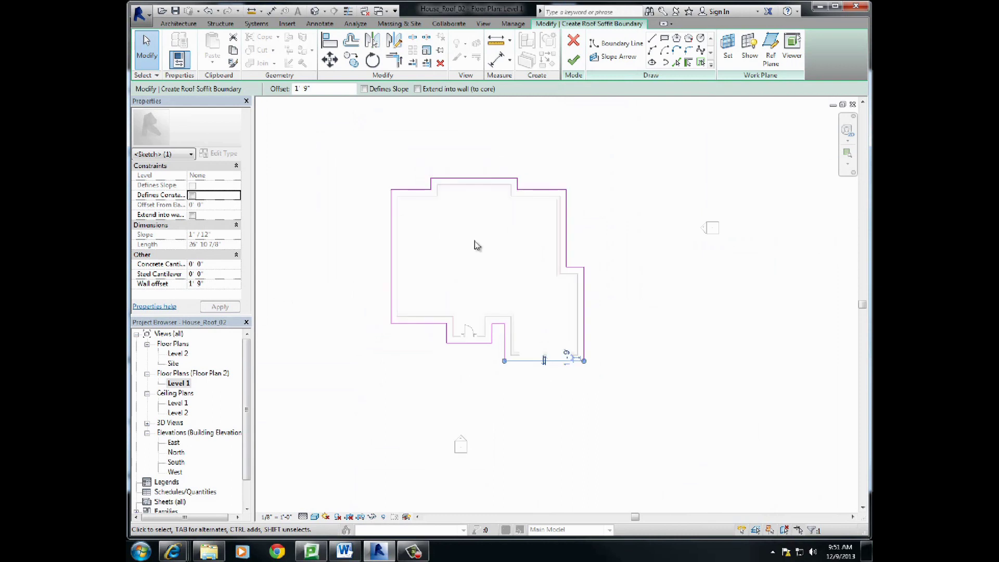
left_click(653, 41)
scroll(395, 197, "up", 5)
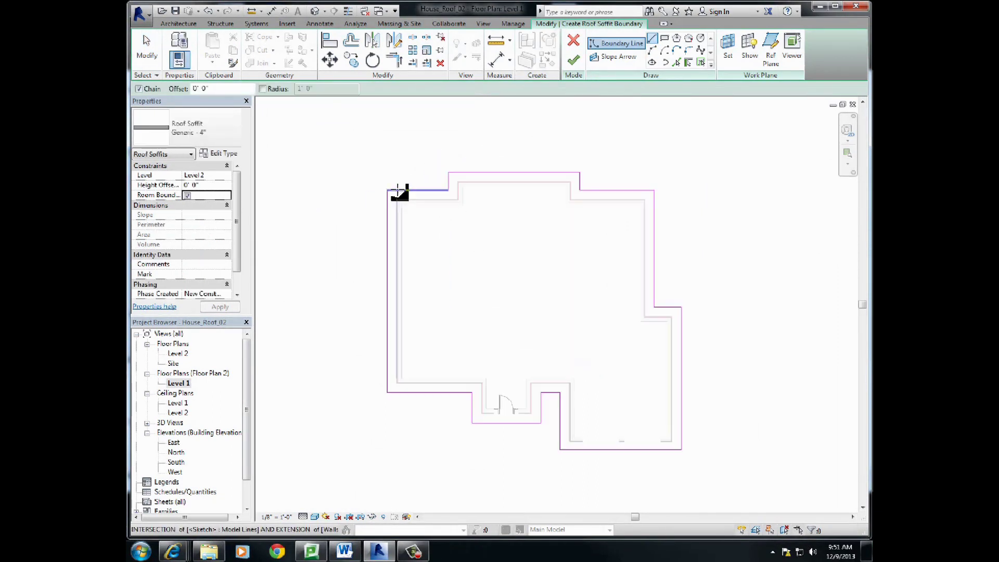
left_click(396, 210)
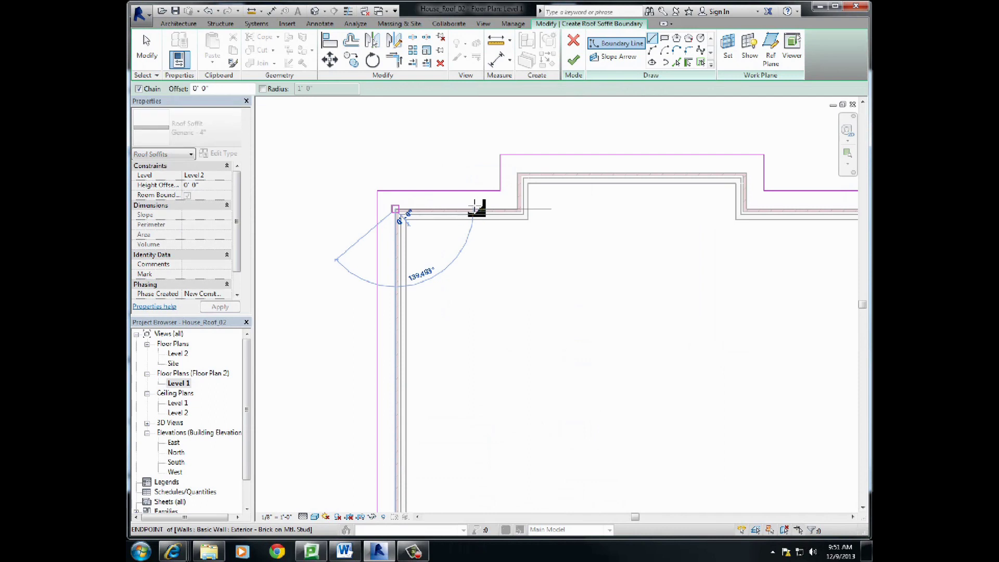
left_click(518, 209)
left_click(518, 174)
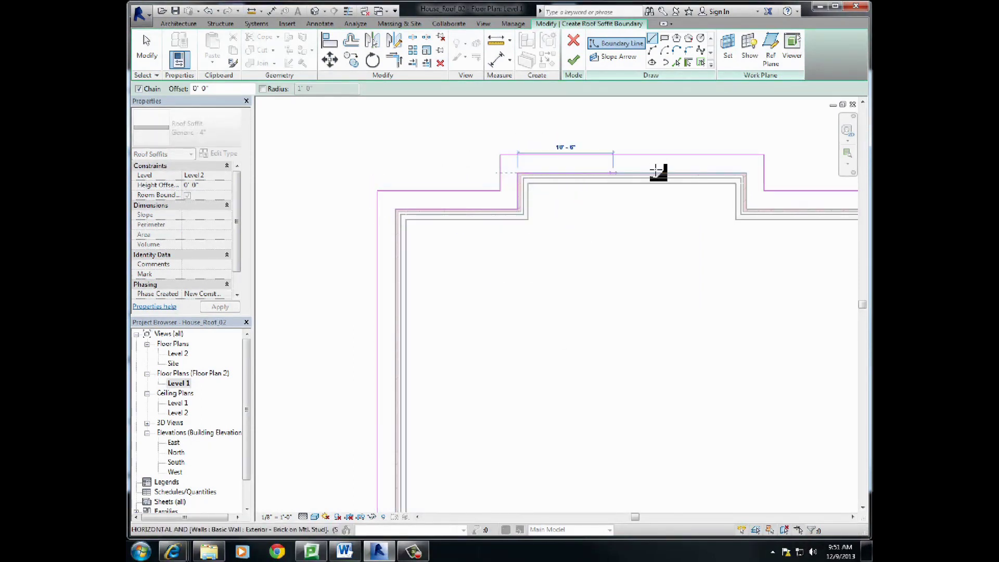
left_click(745, 173)
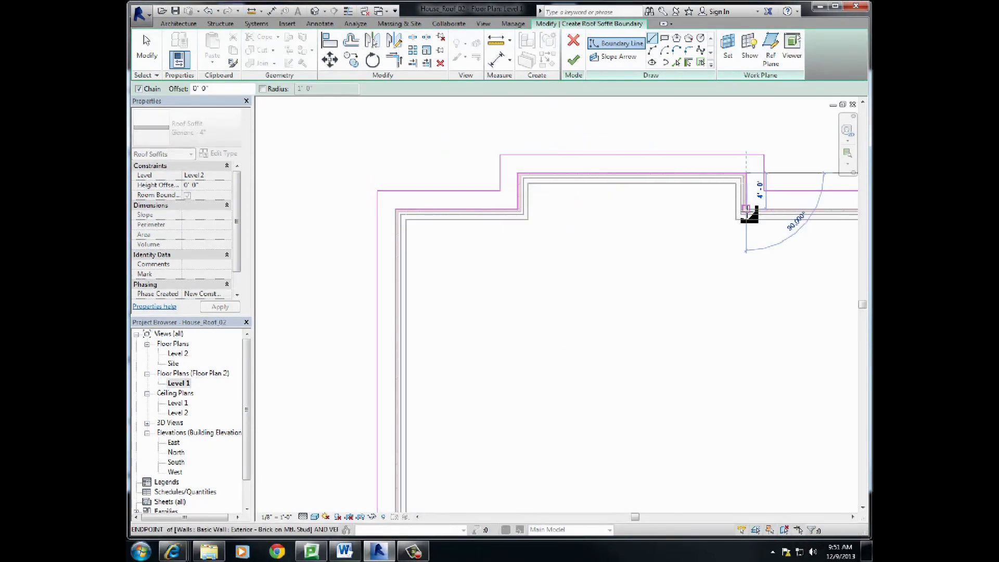
middle_click_drag(739, 215, 388, 223)
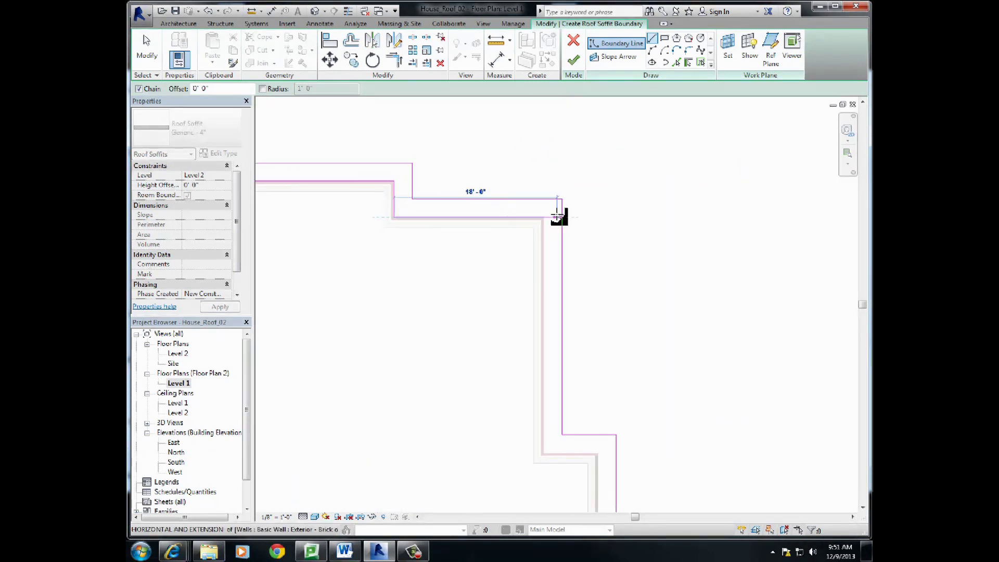
left_click(543, 218)
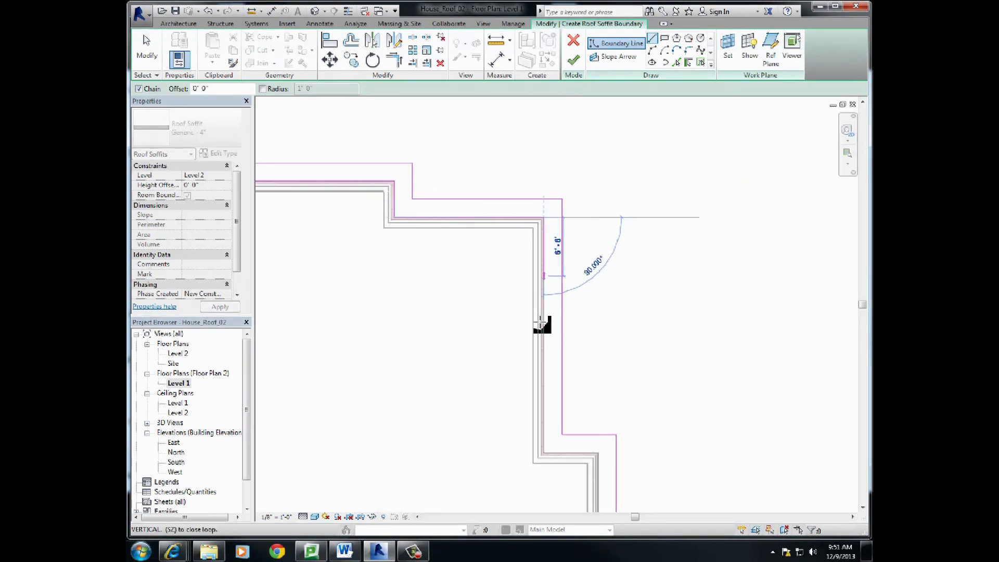
left_click(545, 454)
left_click(598, 453)
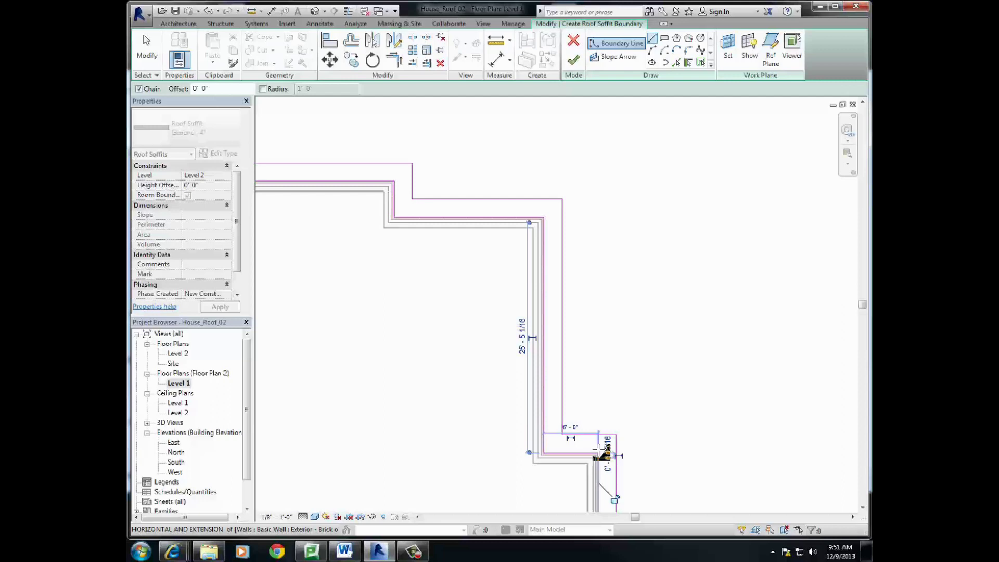
- Trace the bottom, recess and door-wall corners, close the loop, and finish the soffit
middle_click_drag(575, 393, 644, 134)
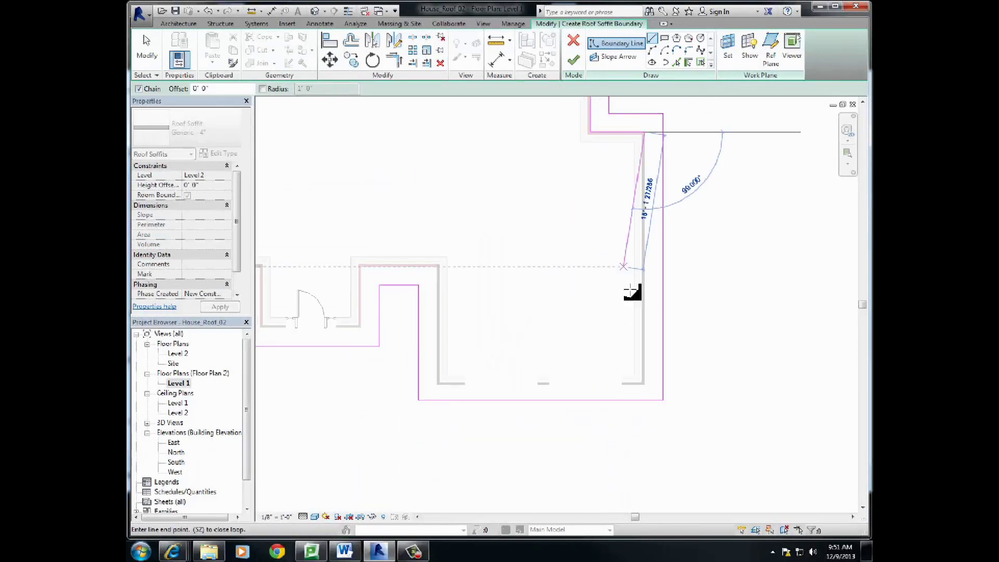
left_click(644, 384)
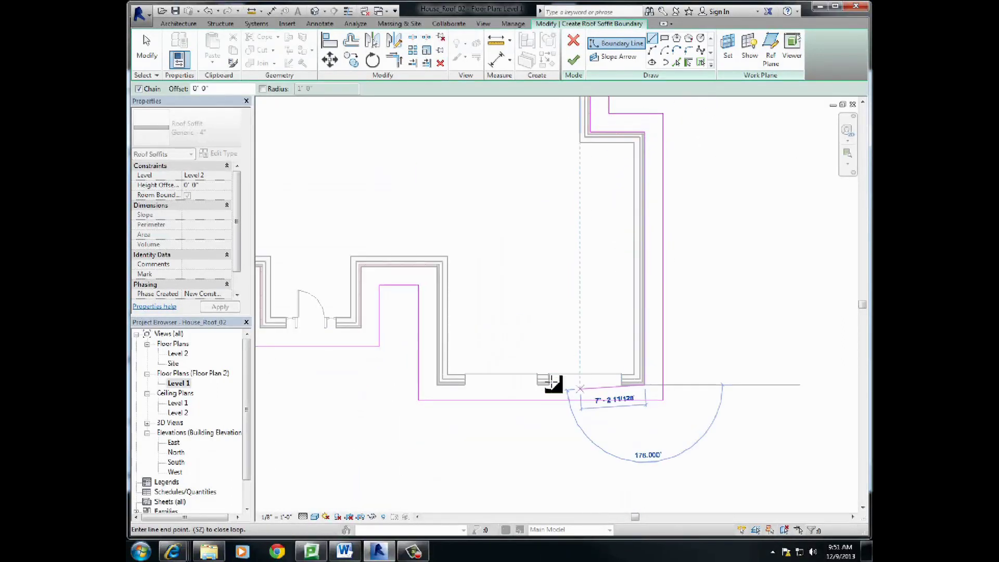
left_click(438, 385)
left_click(439, 266)
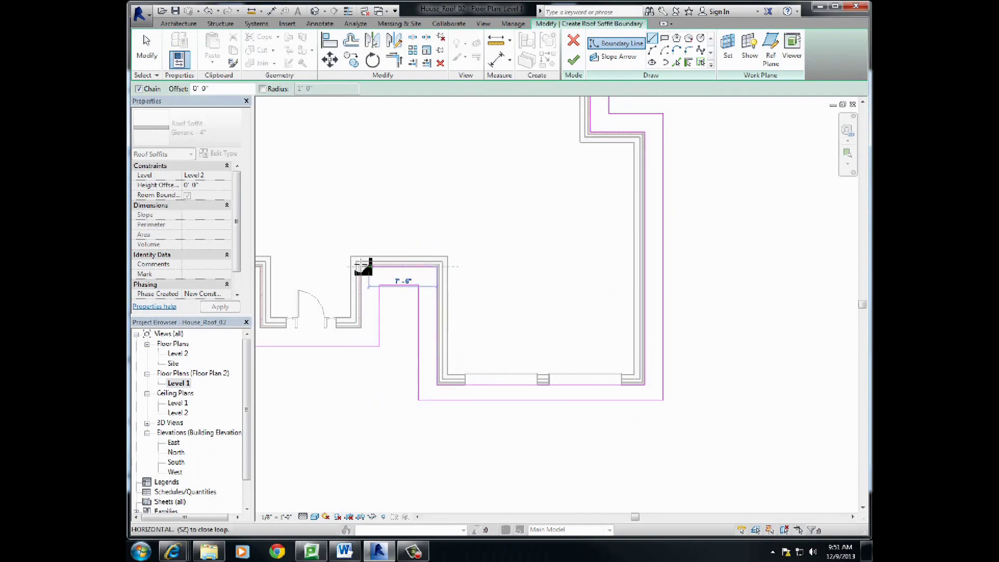
left_click(360, 267)
left_click(360, 328)
scroll(275, 318, "down", 2)
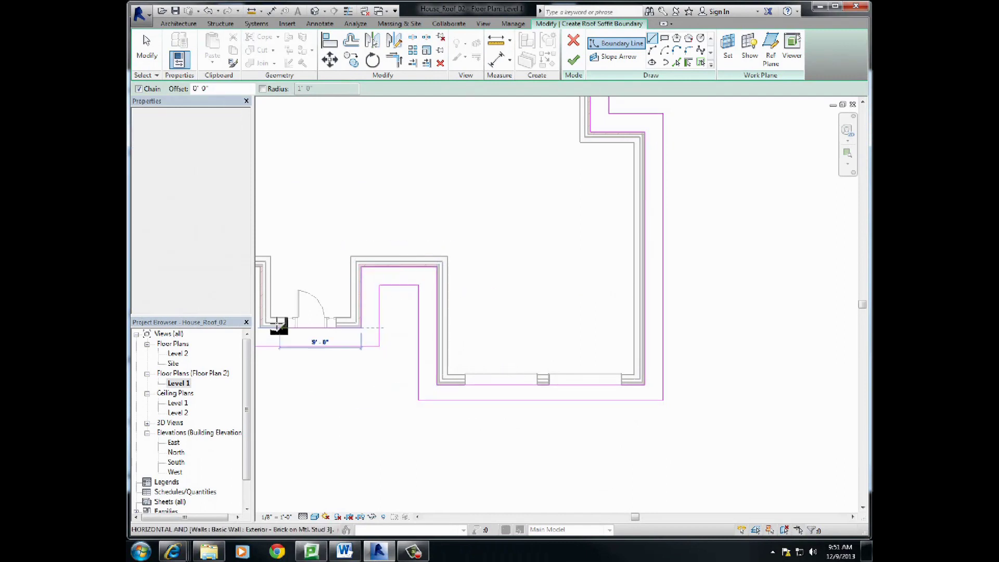
scroll(439, 317, "up", 3)
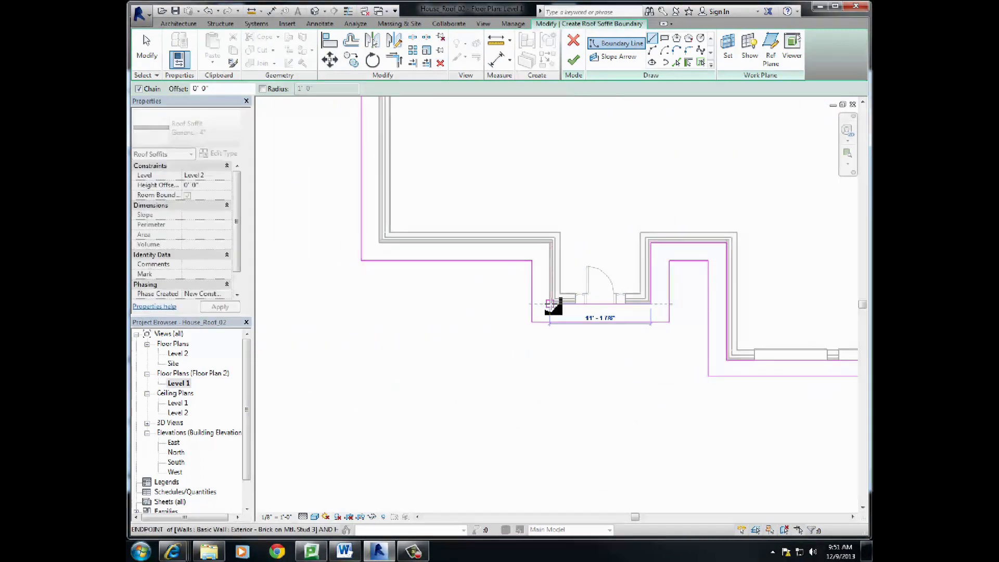
left_click(549, 304)
left_click(551, 260)
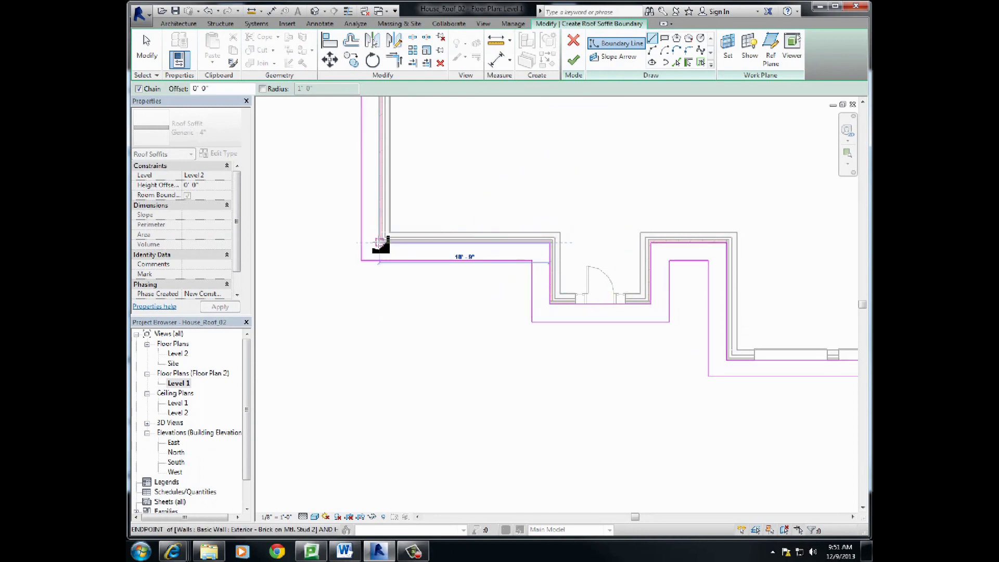
left_click(382, 245)
middle_click_drag(392, 178, 392, 482)
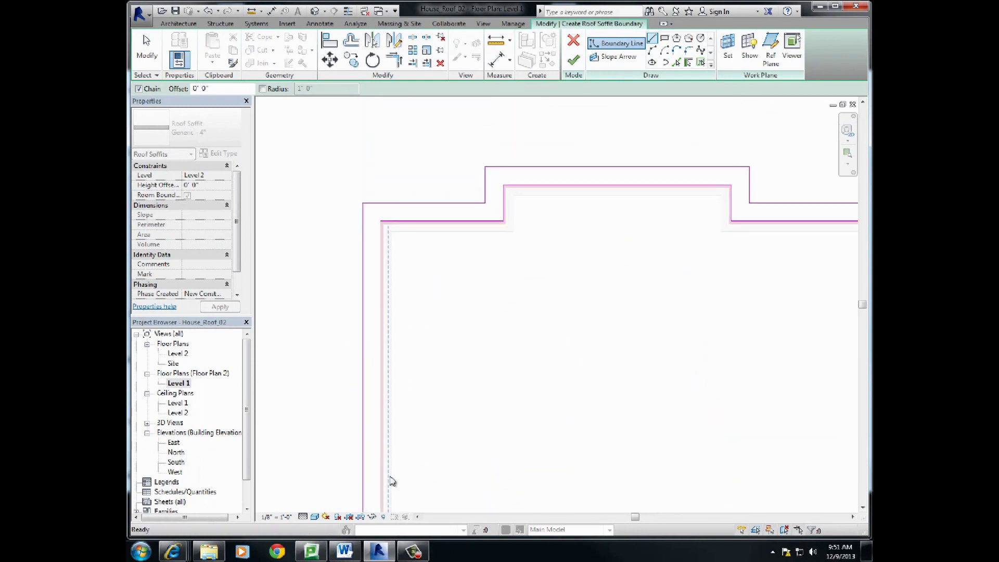
left_click(382, 224)
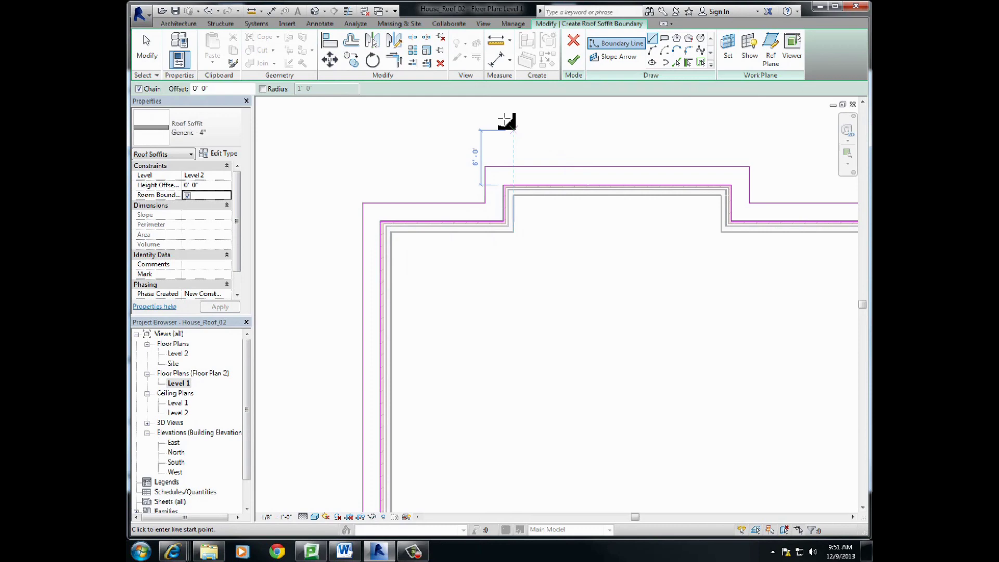
left_click(573, 60)
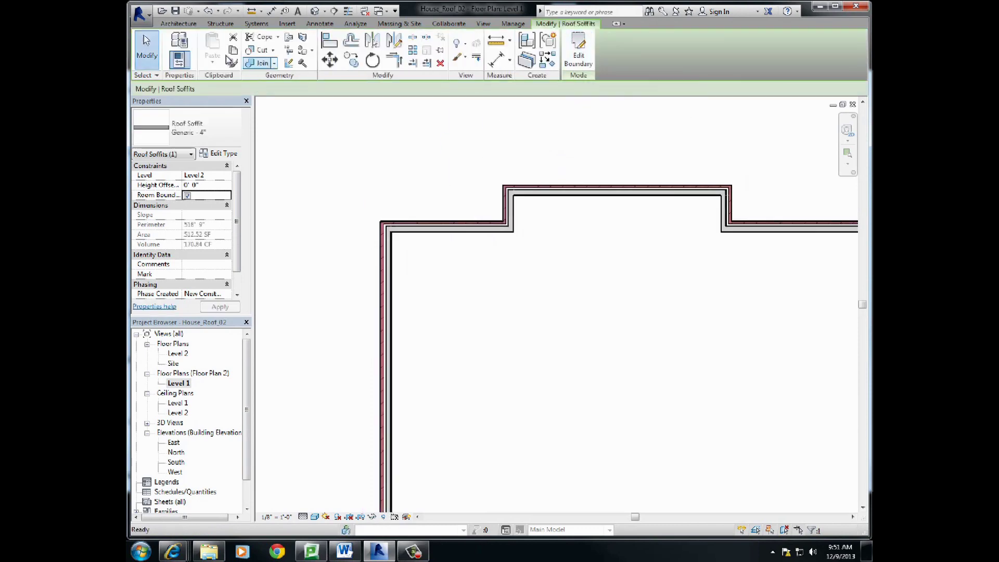
- In the default 3D view, orbit around the house, select the soffit and check its Generic - 4" type properties
left_click(313, 10)
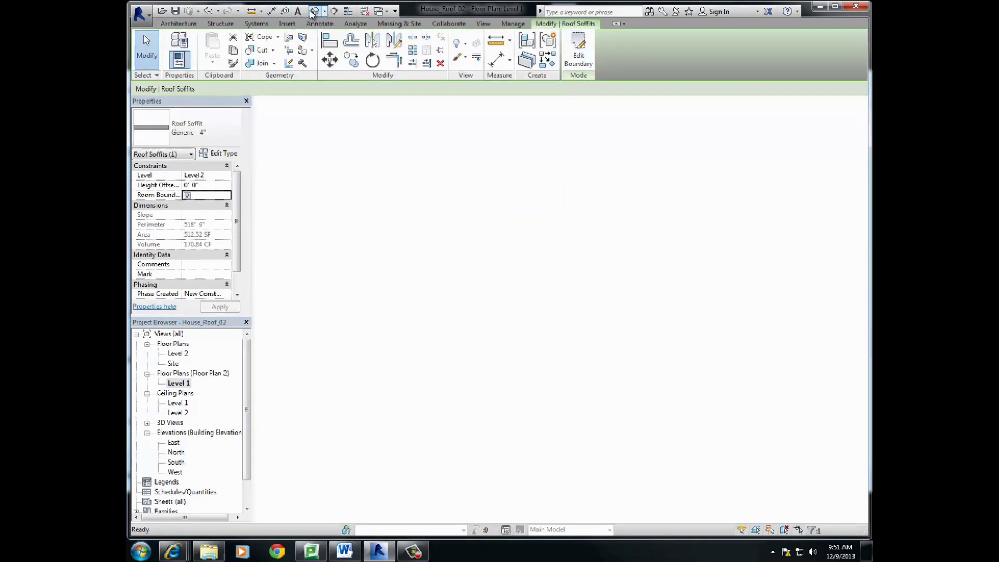
middle_click_drag(469, 364, 435, 297, "shift")
left_click(492, 212)
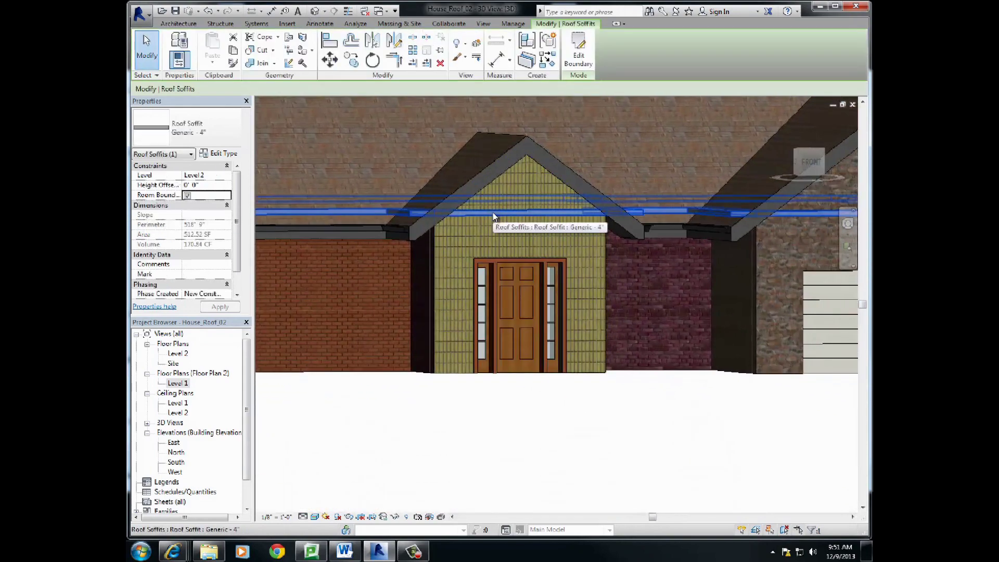
scroll(388, 205, "up", 4)
scroll(375, 209, "down", 3)
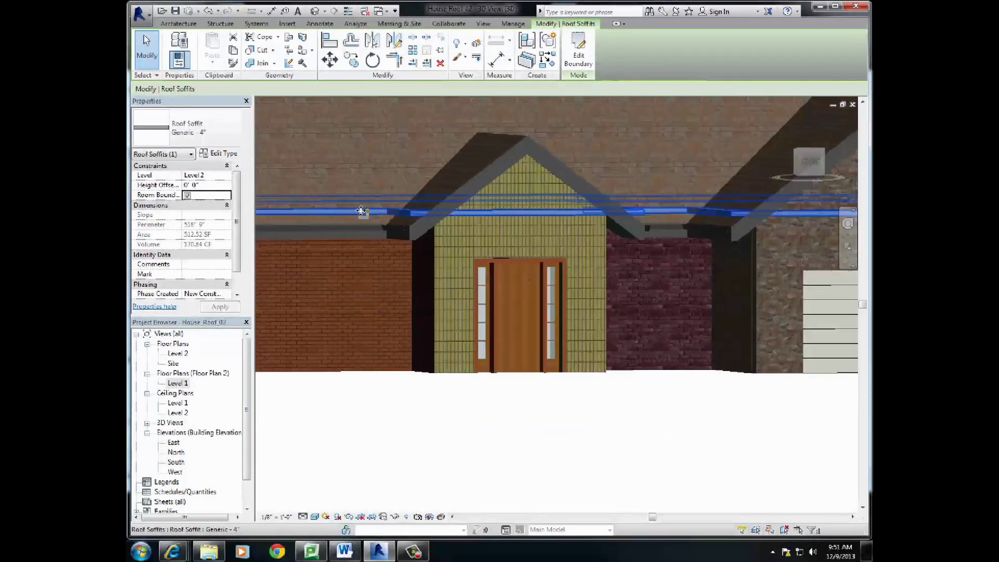
middle_click_drag(361, 211, 569, 201, "shift")
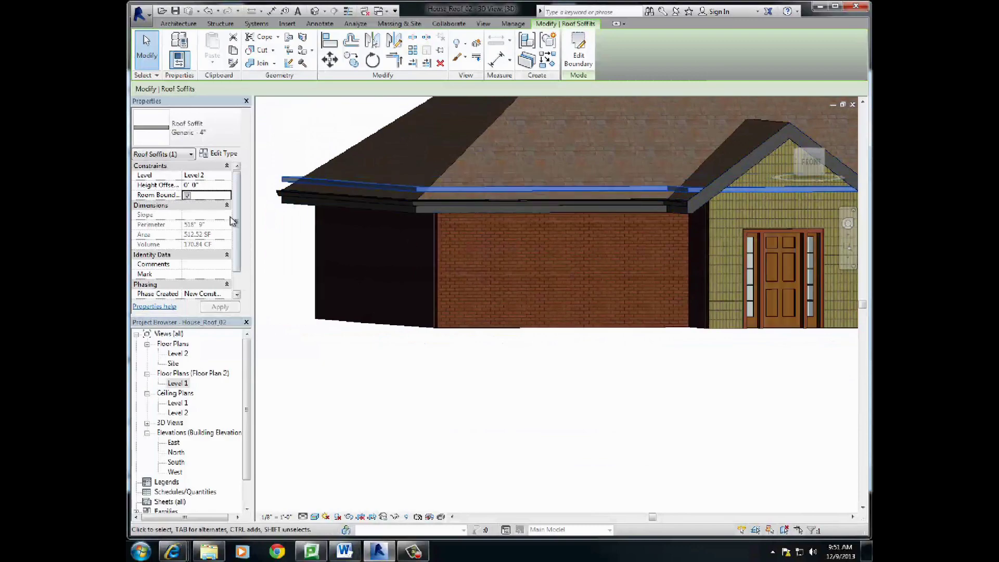
left_click(224, 154)
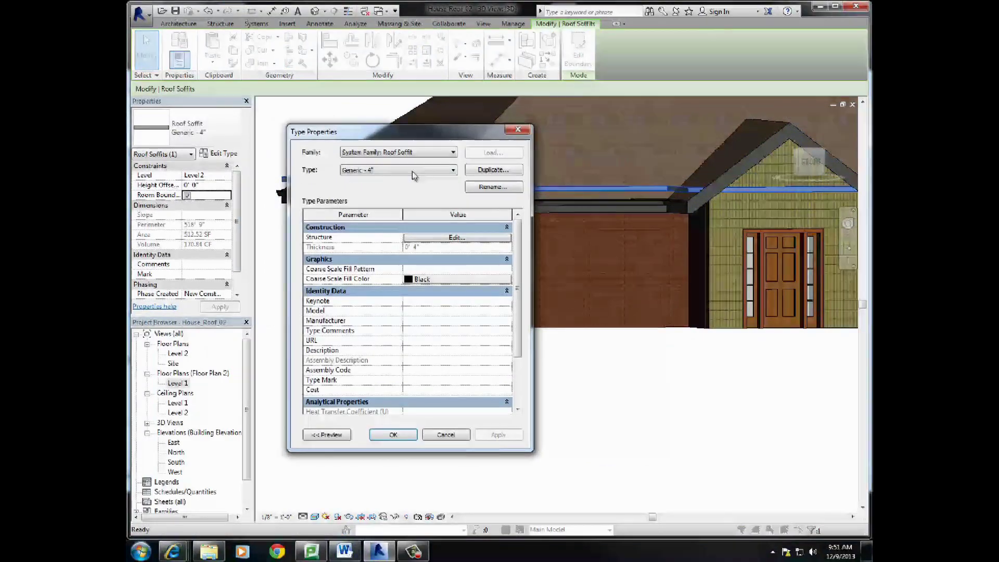
left_click(518, 130)
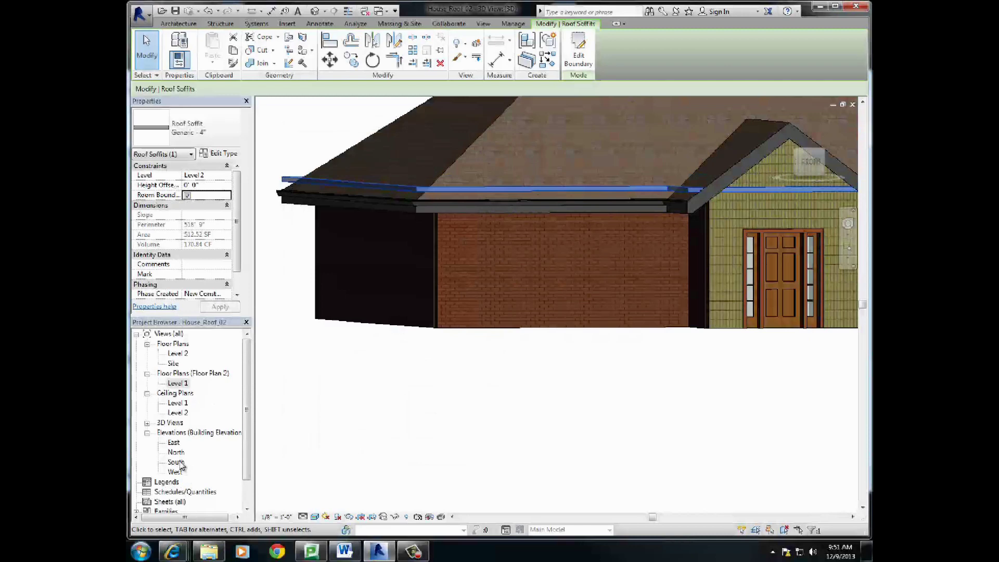
- In the East elevation, set the soffit's height dimension to 9'-0"
double_click(174, 443)
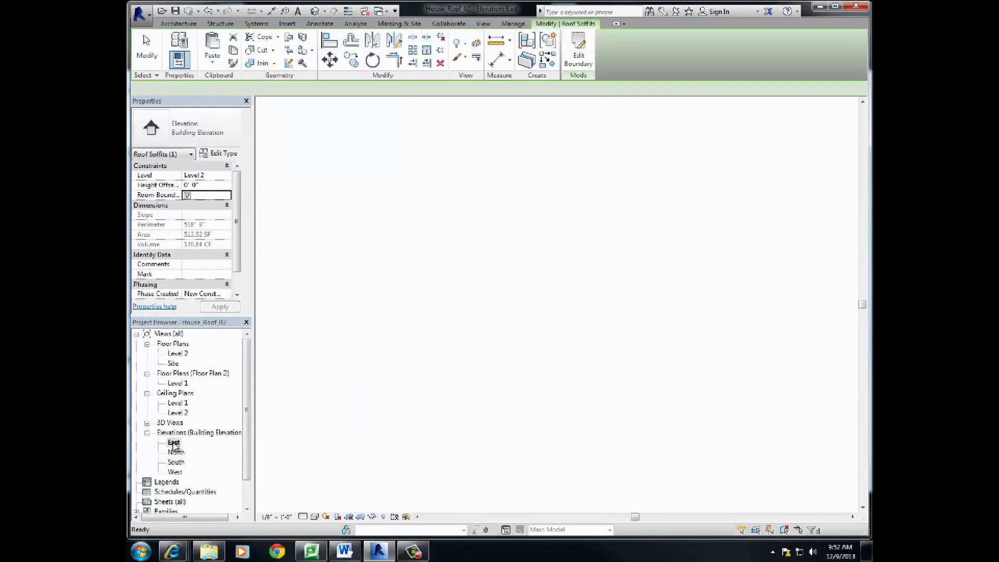
scroll(555, 297, "up", 3)
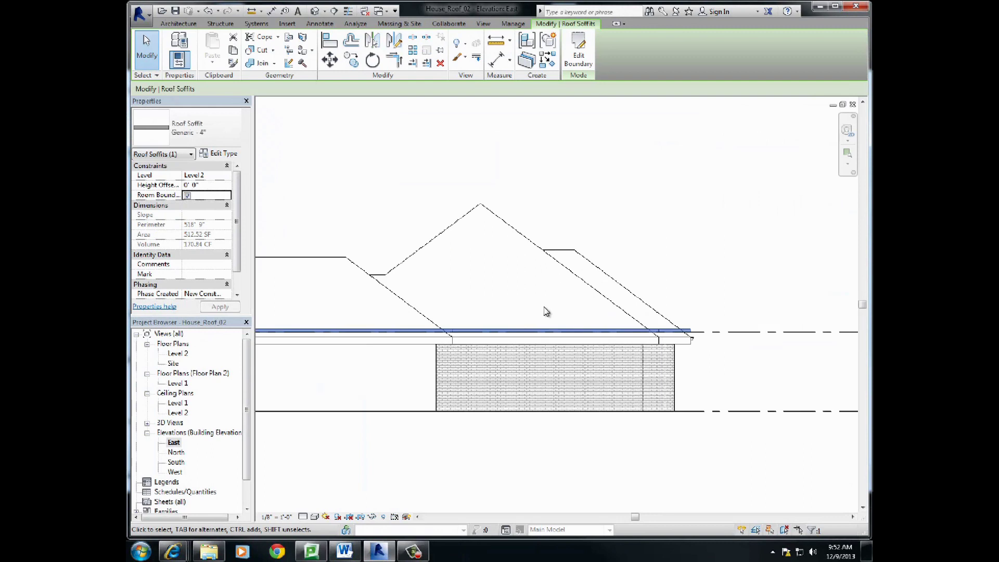
scroll(547, 310, "down", 1)
middle_click_drag(546, 310, 384, 224)
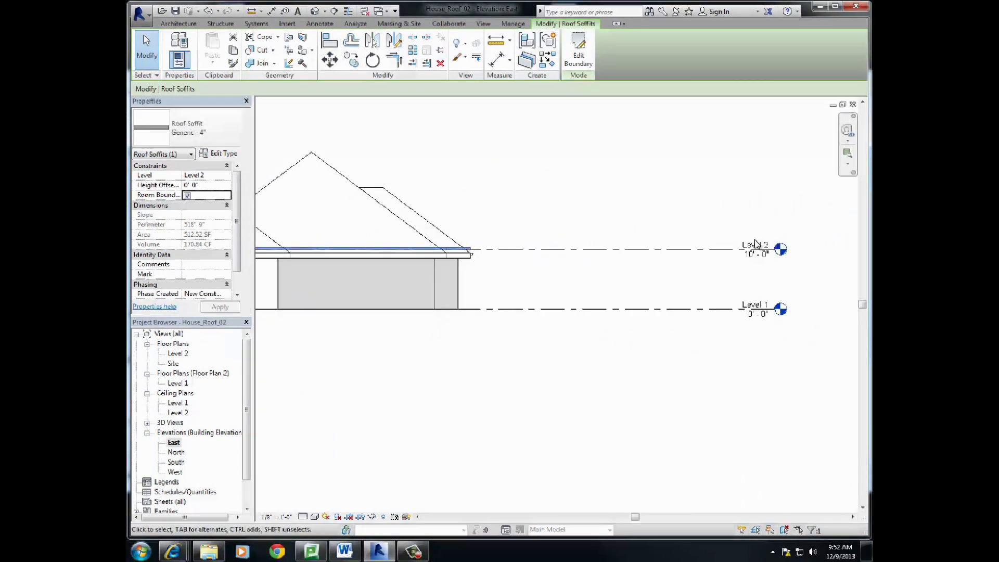
middle_click_drag(457, 248, 738, 214)
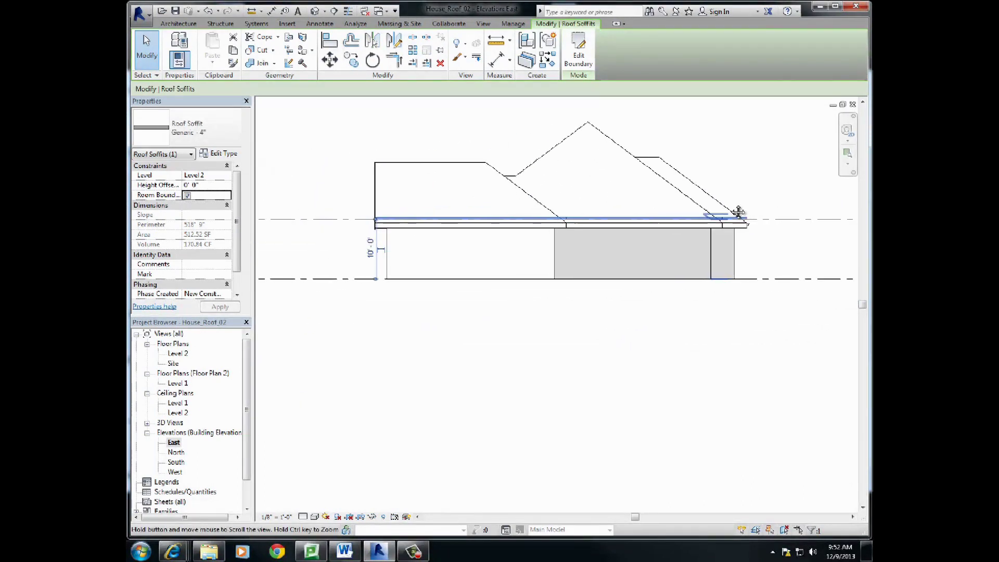
scroll(635, 216, "up", 3)
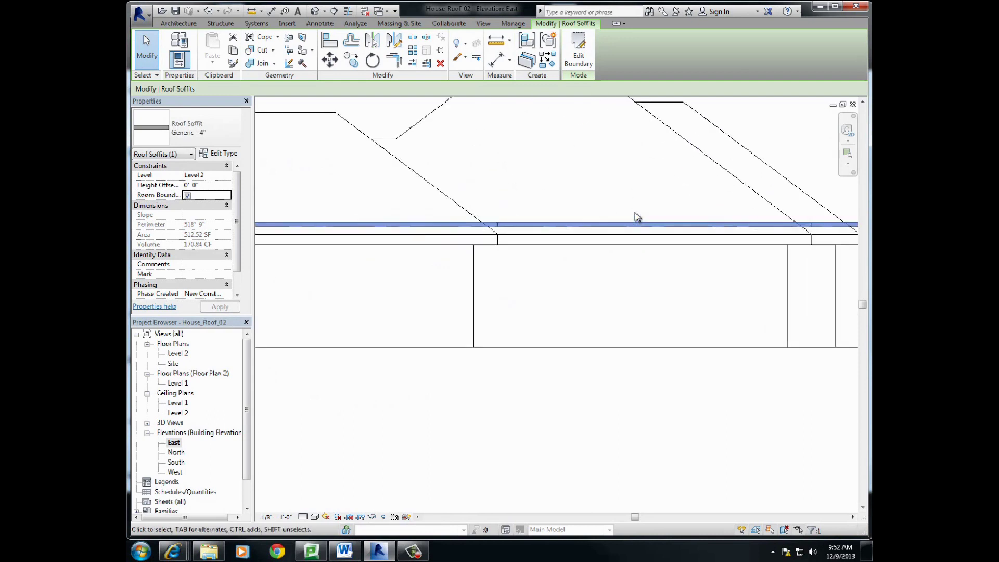
middle_click_drag(272, 279, 584, 261)
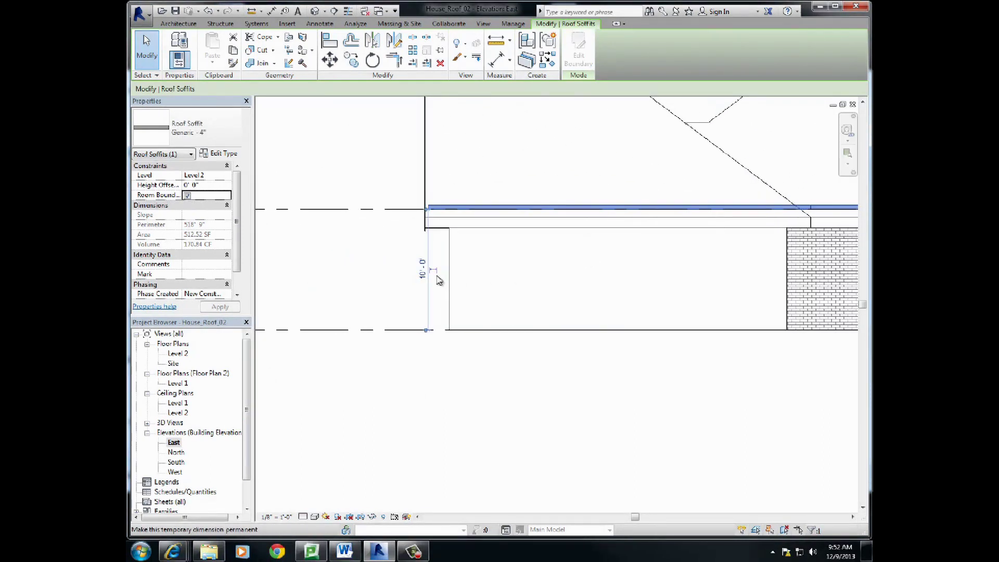
left_click(422, 277)
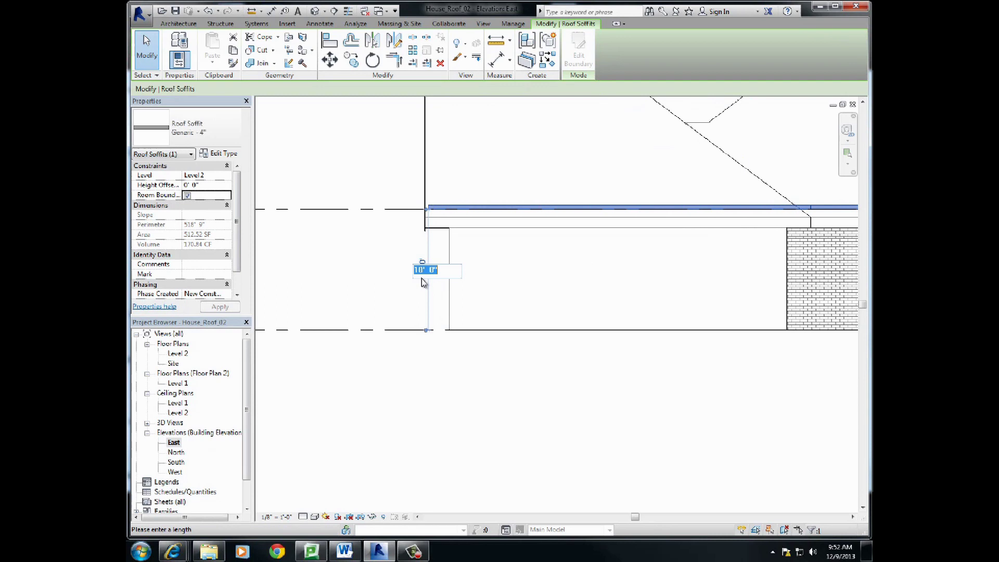
key("Return")
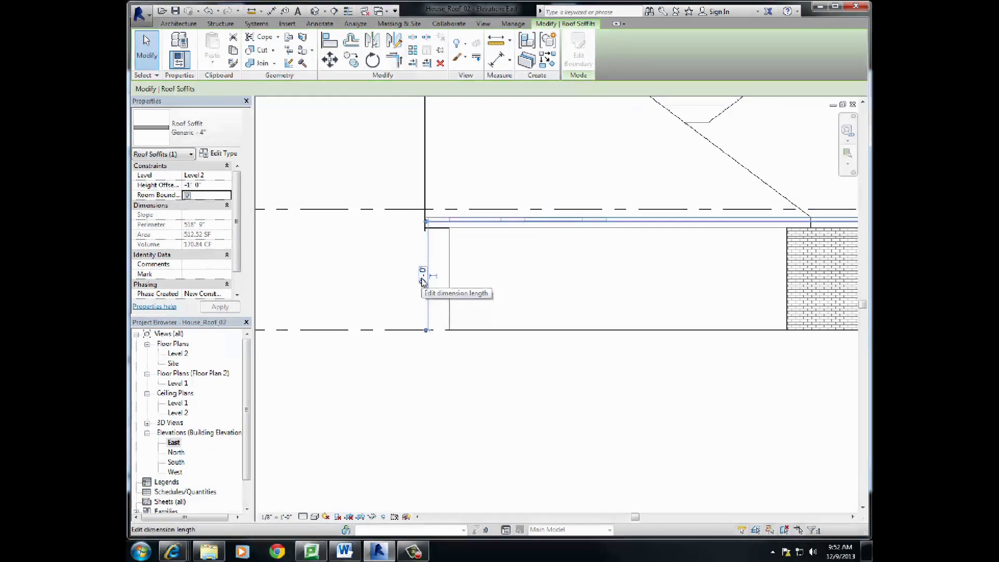
- Lower the soffit further to 8'-6", a -1' 6" height offset, and deselect it
middle_click_drag(740, 150, 138, 214)
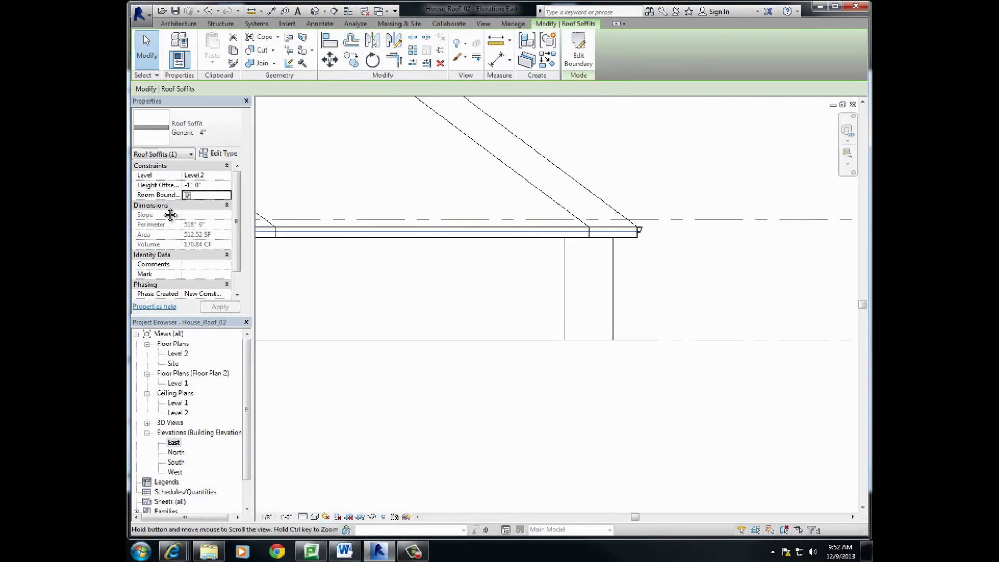
middle_click_drag(300, 215, 503, 202)
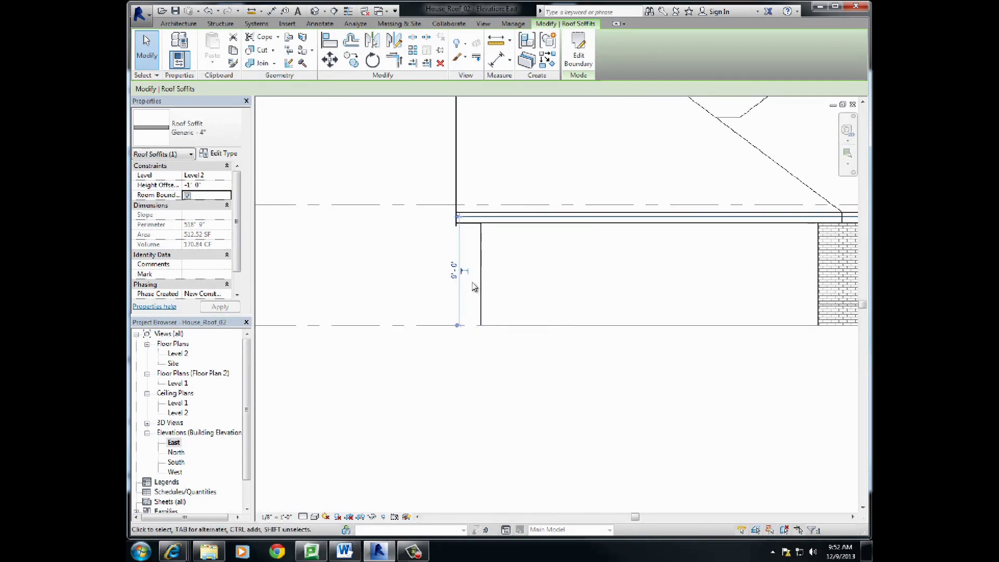
left_click(454, 271)
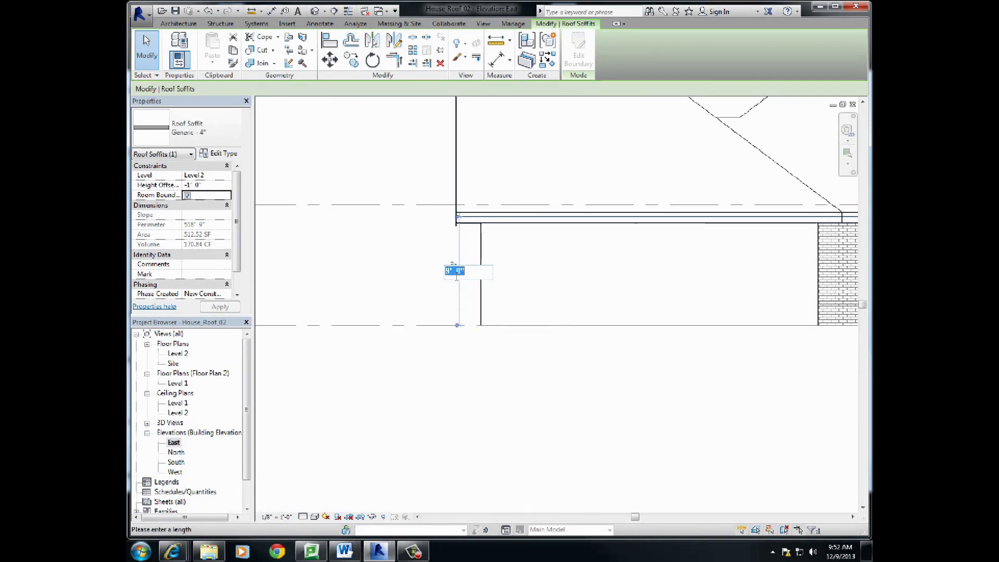
type("8 6")
key("Return")
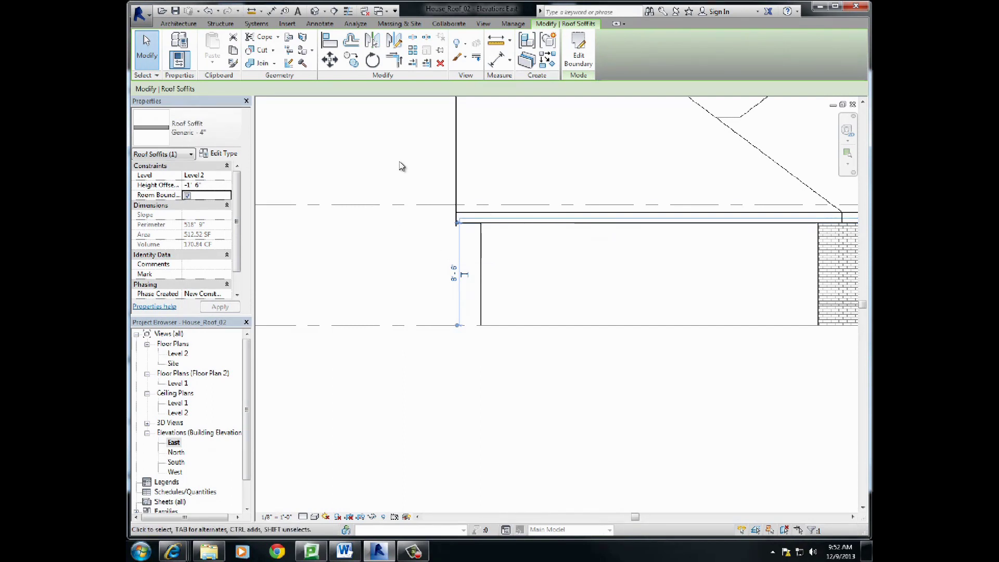
key("Escape")
- Switch to the default 3D view, orbit down to the eaves, and select the lowered soffit
left_click(314, 11)
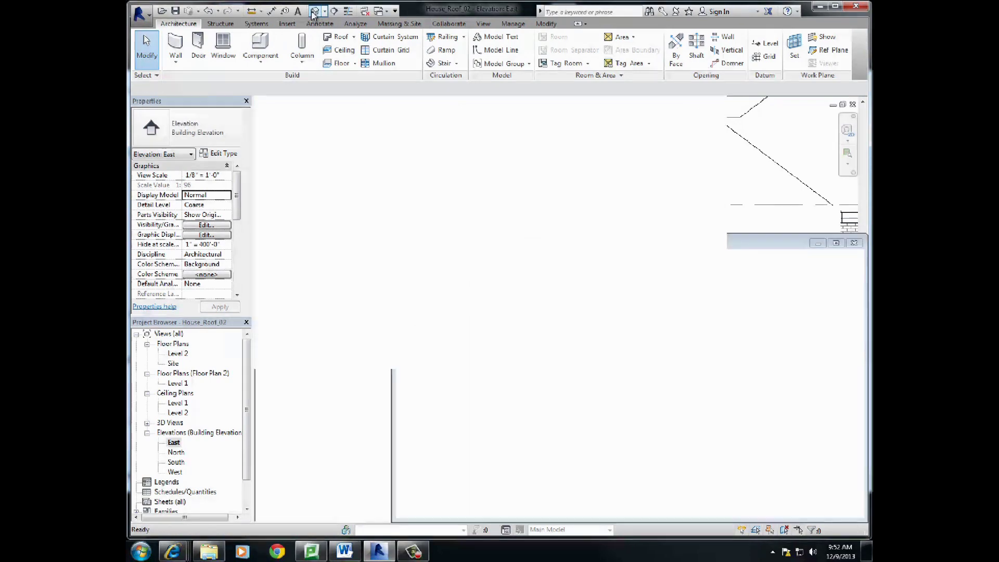
middle_click_drag(561, 281, 476, 263, "shift")
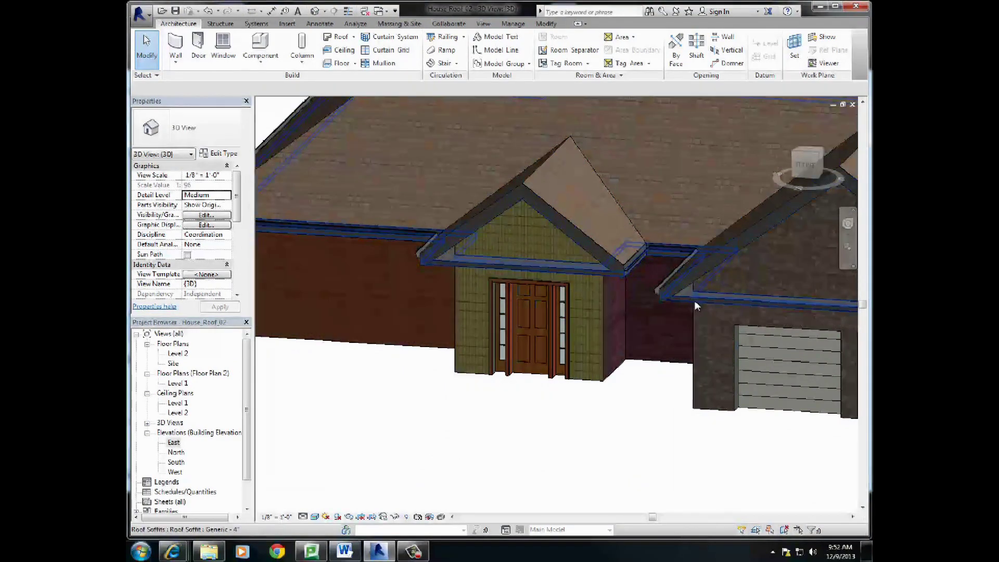
left_click(581, 271)
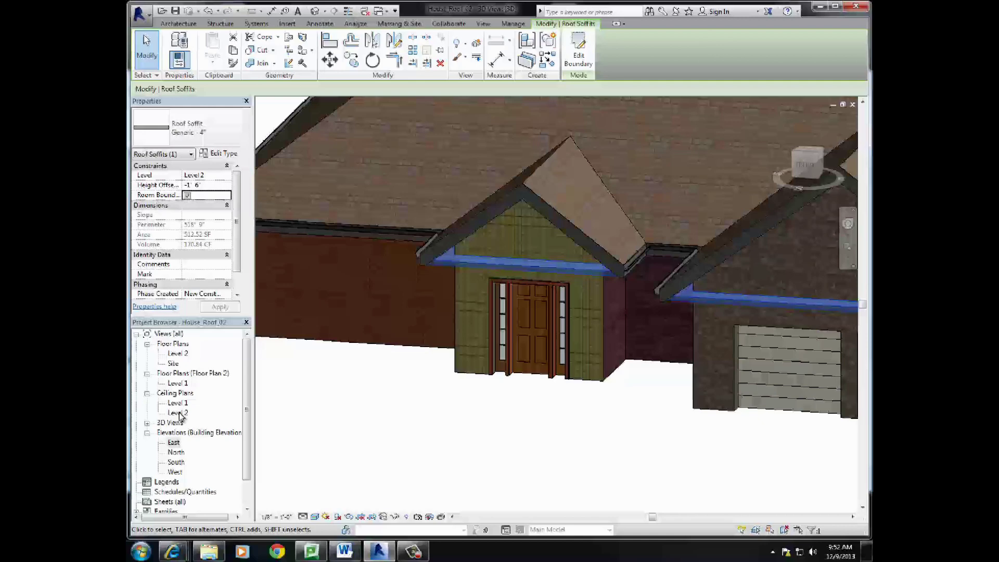
- In the Level 2 plan, edit the soffit boundary and delete the two horizontal segments at the entry notch
double_click(176, 356)
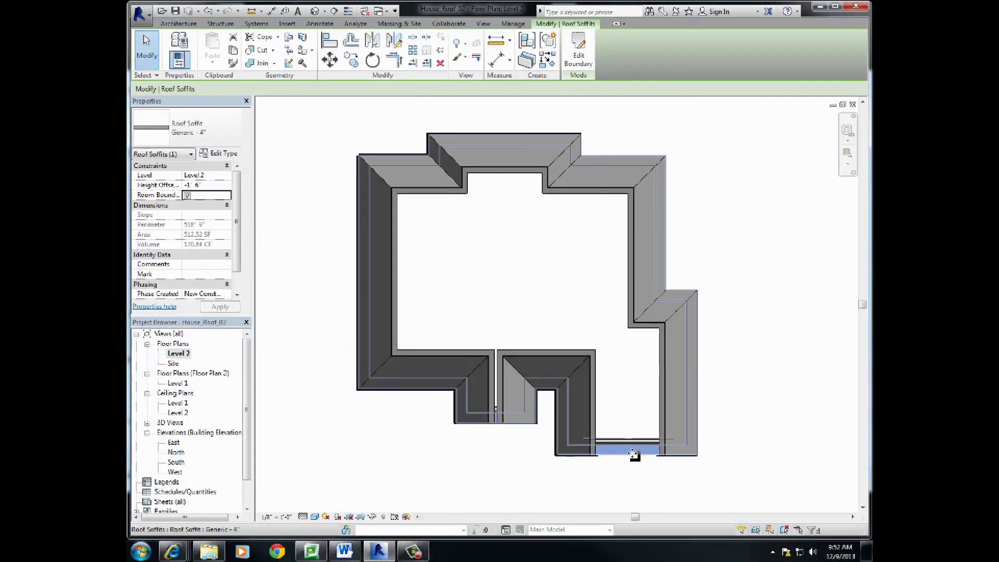
left_click(577, 54)
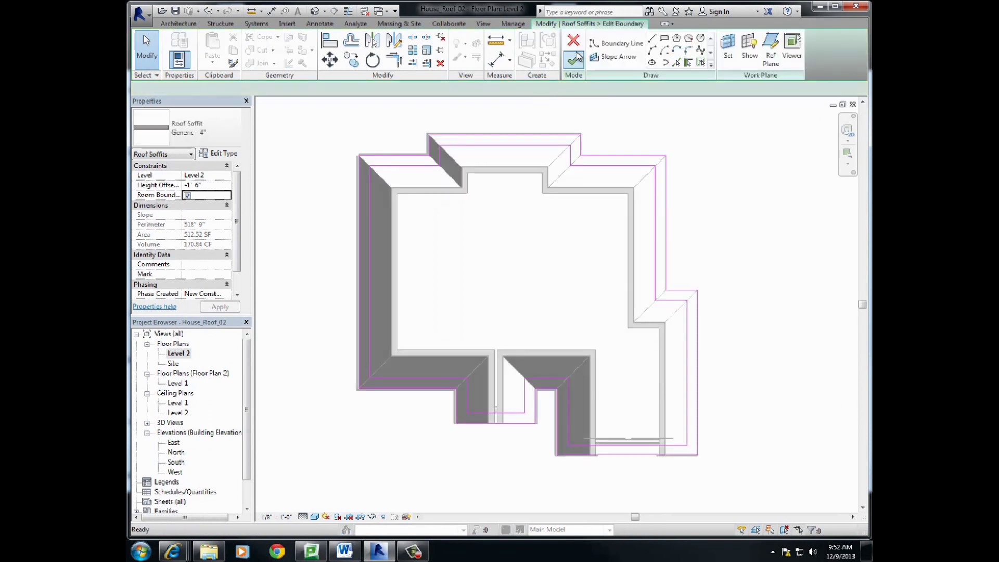
scroll(640, 404, "up", 3)
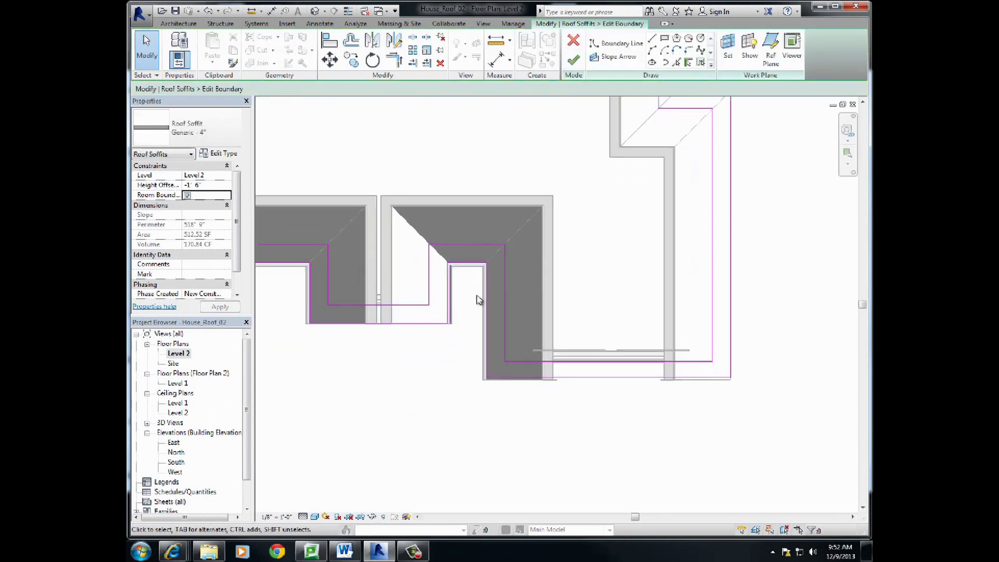
middle_click_drag(479, 299, 495, 267)
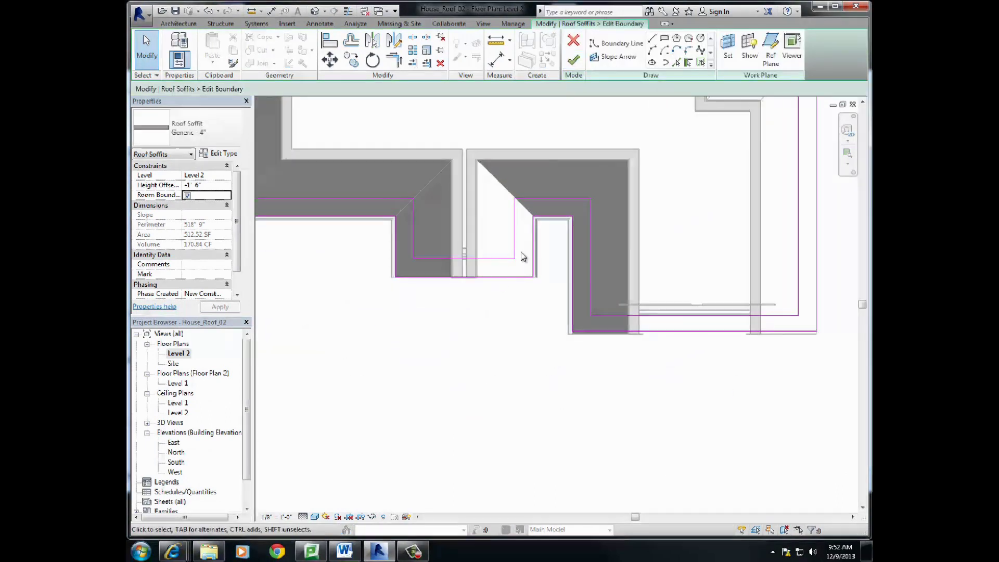
left_click(515, 250)
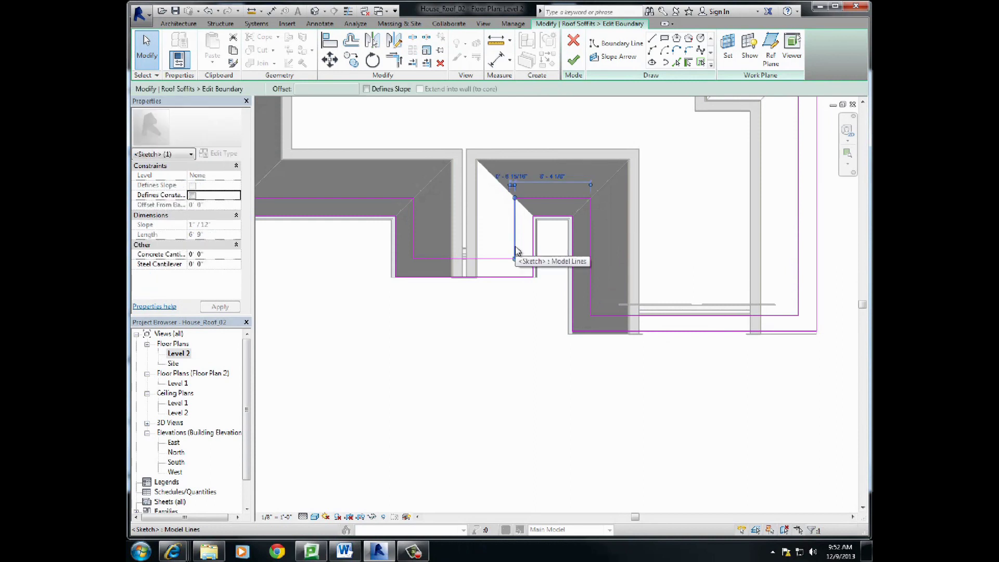
left_click(478, 259)
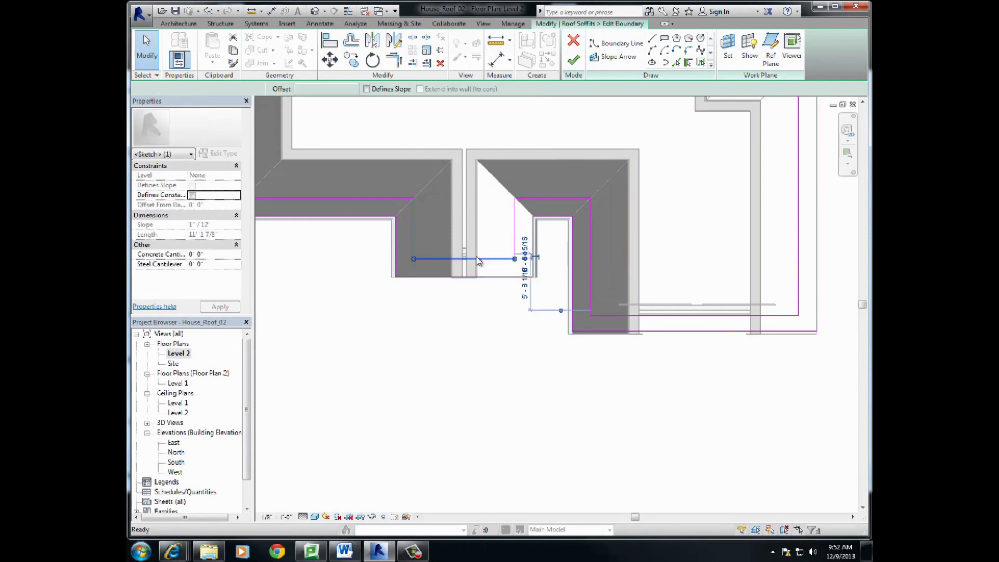
key("Delete")
left_click(466, 278)
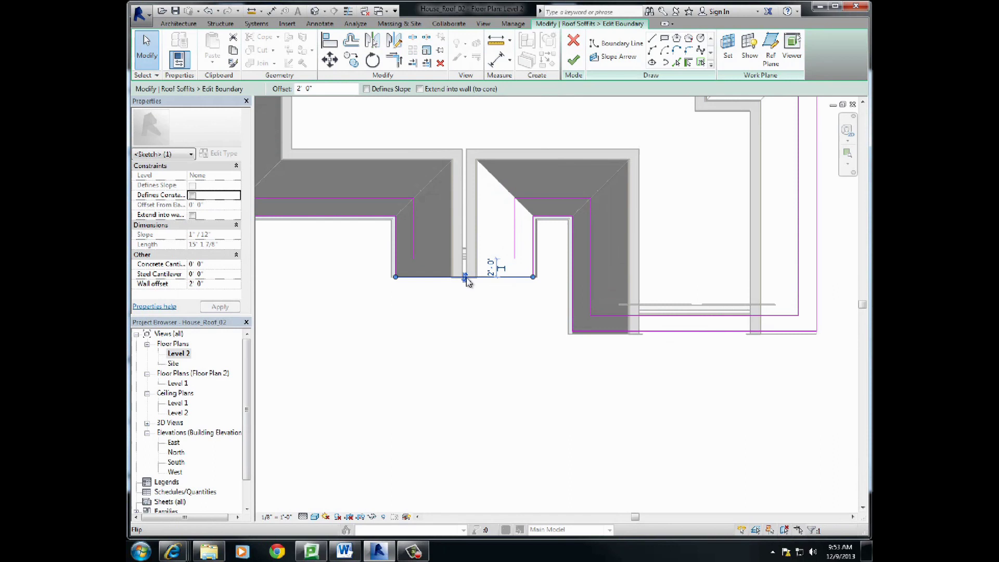
key("Delete")
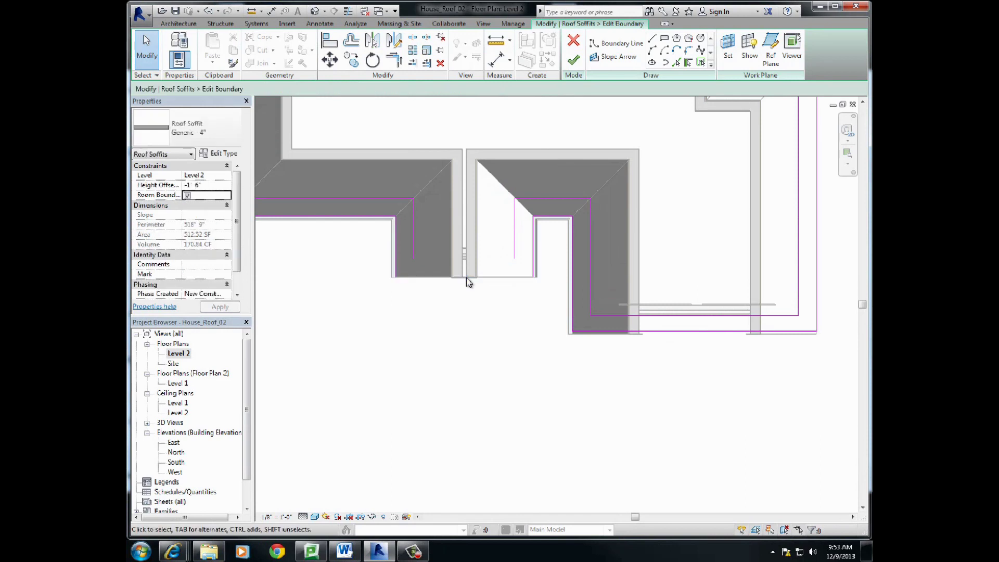
- Extend both vertical boundary lines at the notch down to the wall edge
left_click(414, 258)
left_click_drag(414, 261, 414, 278)
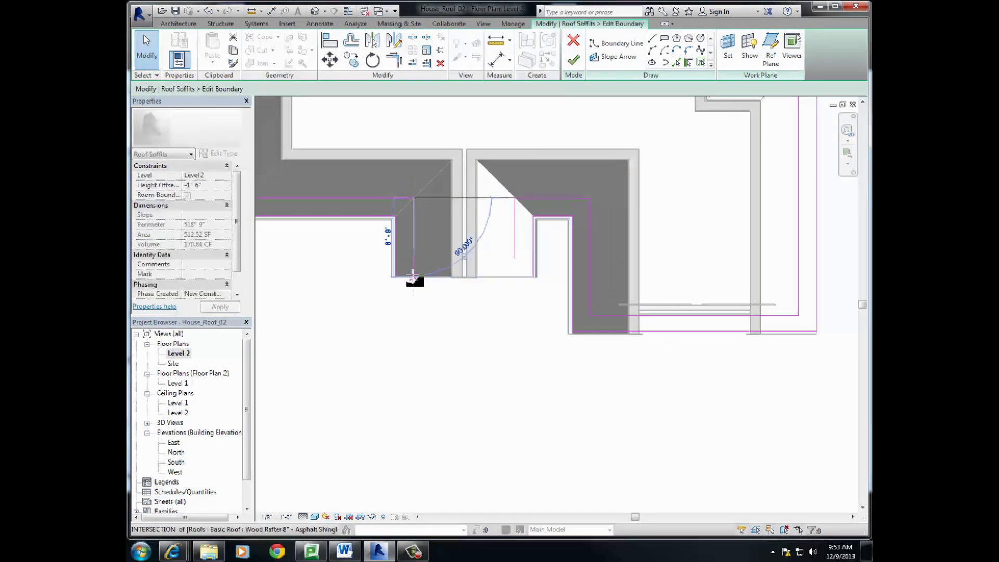
left_click(516, 257)
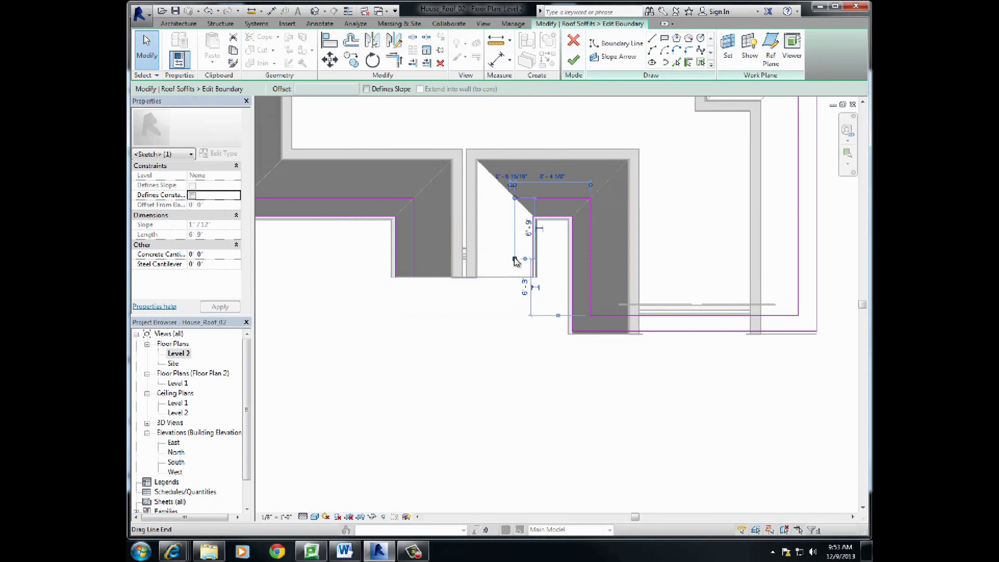
left_click_drag(516, 261, 515, 277)
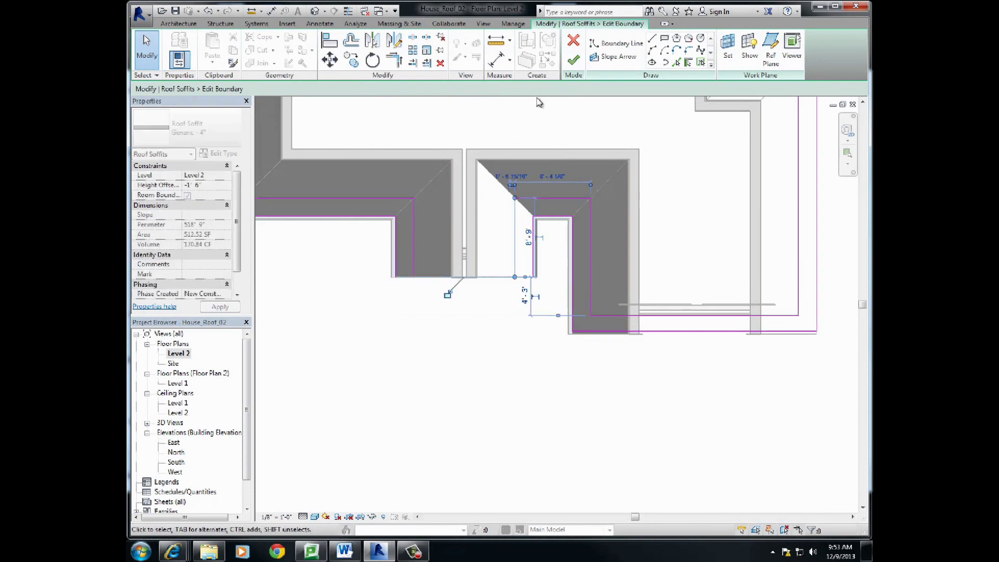
- Draw a boundary line across the notch bottom to close the sketch loop
left_click(651, 40)
left_click(514, 277)
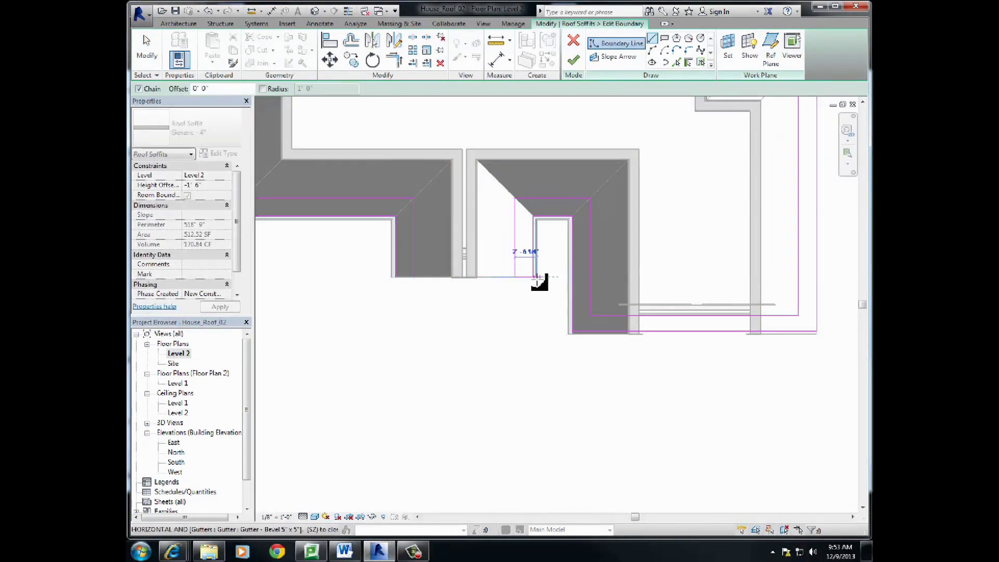
key("Escape")
scroll(437, 284, "up", 4)
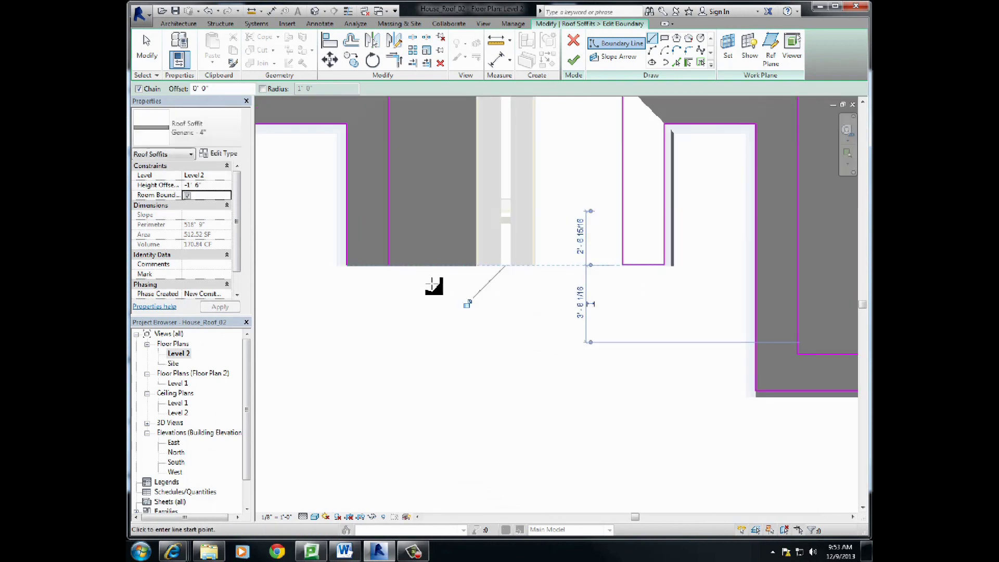
scroll(433, 284, "up", 3)
middle_click_drag(368, 254, 544, 292)
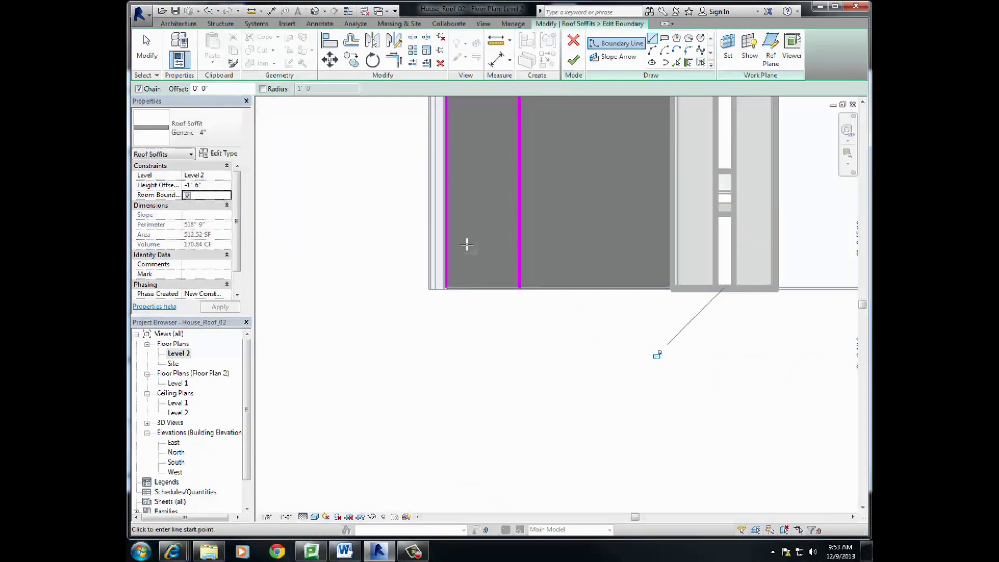
left_click(519, 287)
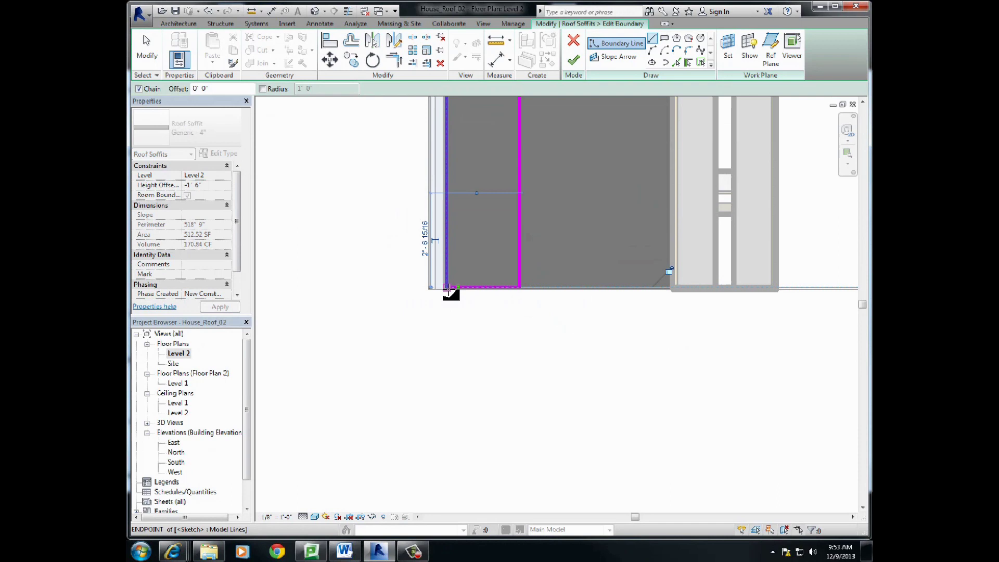
left_click(447, 288)
mouse_move(584, 339)
middle_mouse_down()
mouse_move(397, 293)
mouse_move(449, 311)
mouse_move(452, 335)
middle_mouse_up()
scroll(453, 334, "down", 2)
middle_click_drag(747, 408, 639, 394)
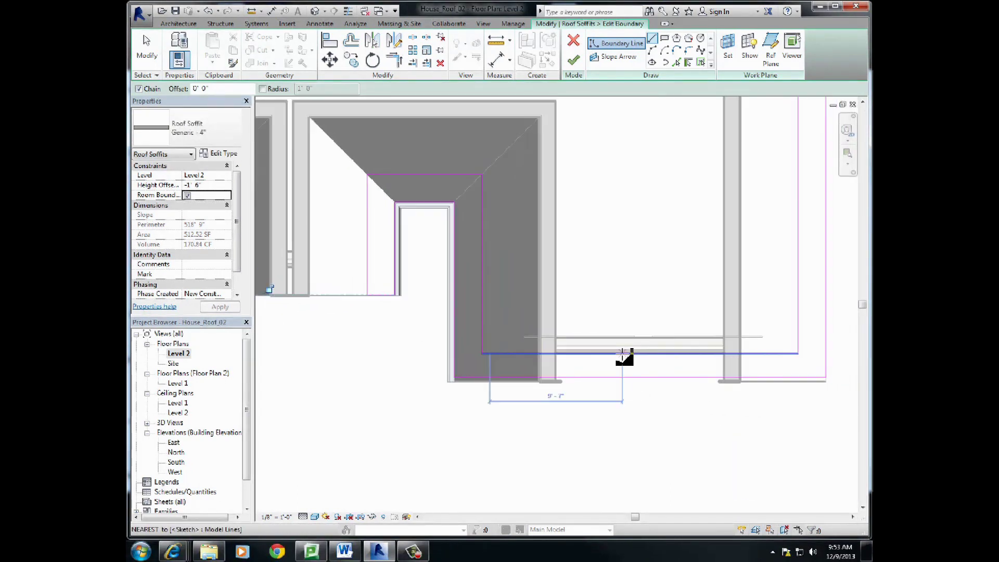
- Delete the stray horizontal sketch line and the lower boundary line near the garage side
key("Escape")
key("Escape")
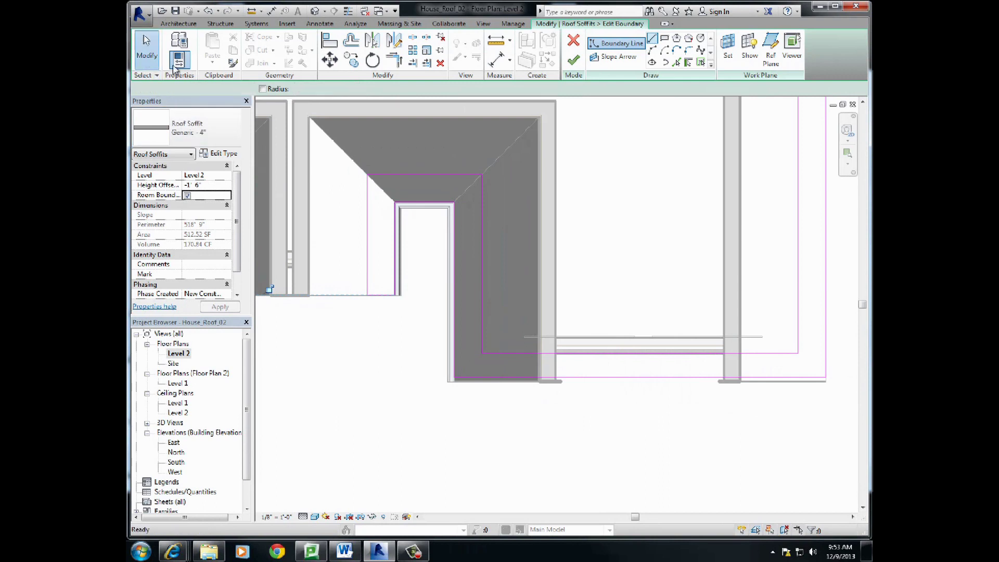
left_click(517, 353)
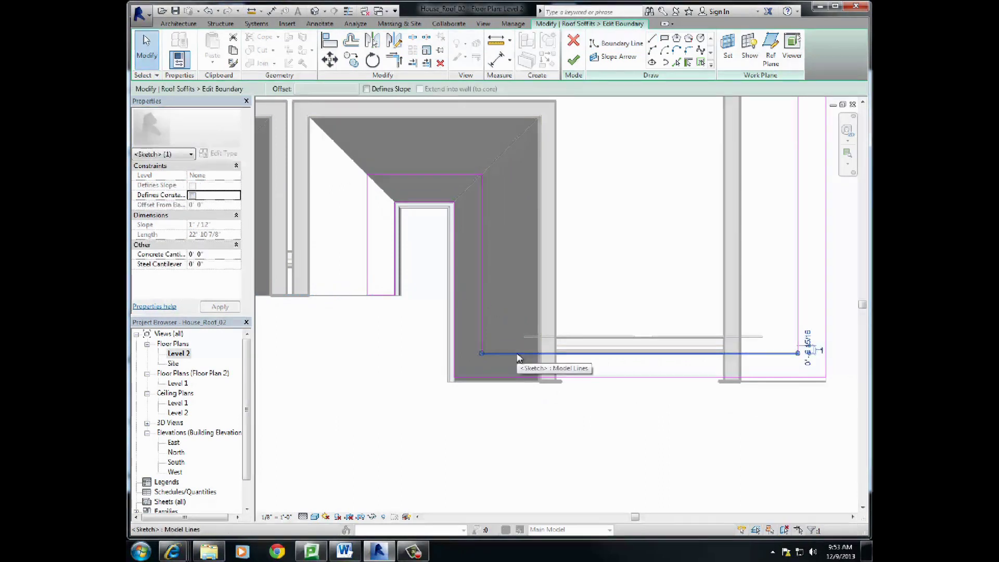
key("Delete")
left_click(580, 384)
key("Delete")
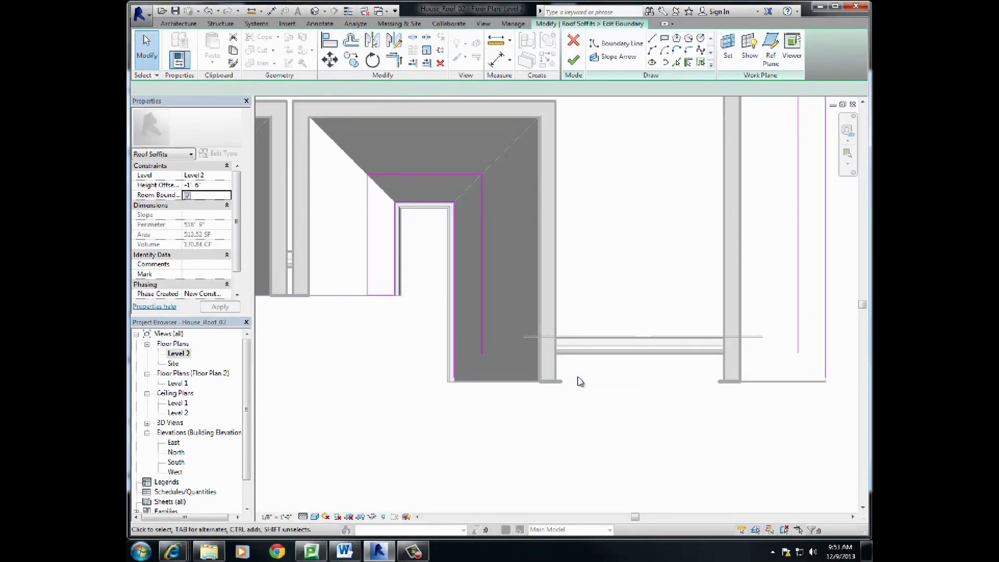
- Stretch the notch's vertical line and the soffit's right boundary line down to the wall
left_click(482, 353)
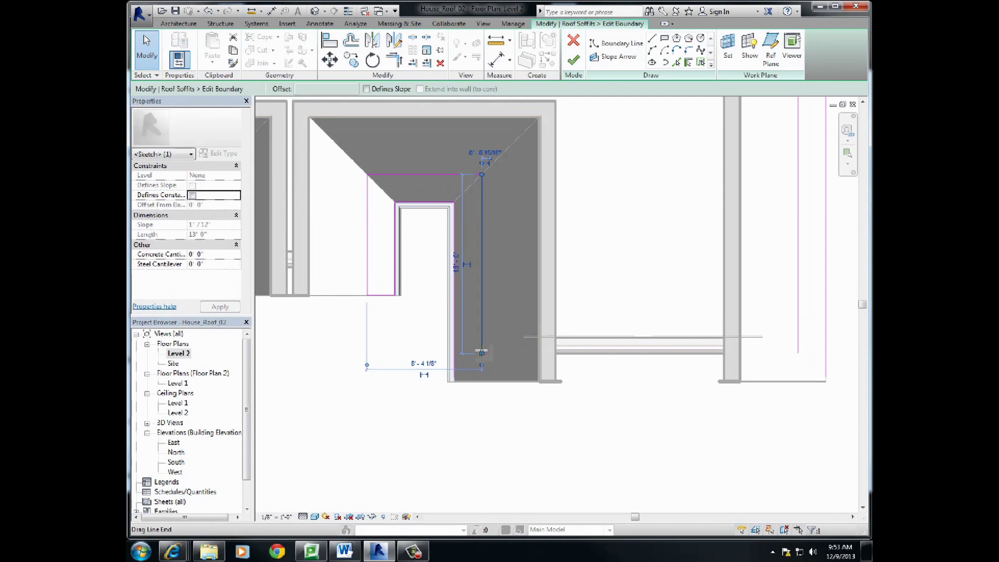
left_click_drag(481, 353, 481, 382)
left_click(798, 338)
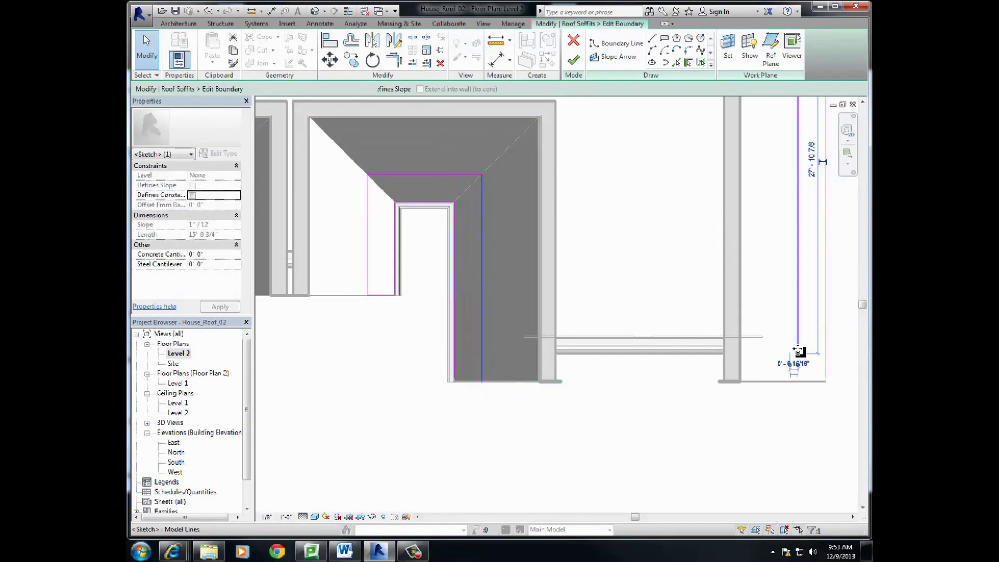
left_click_drag(798, 354, 798, 381)
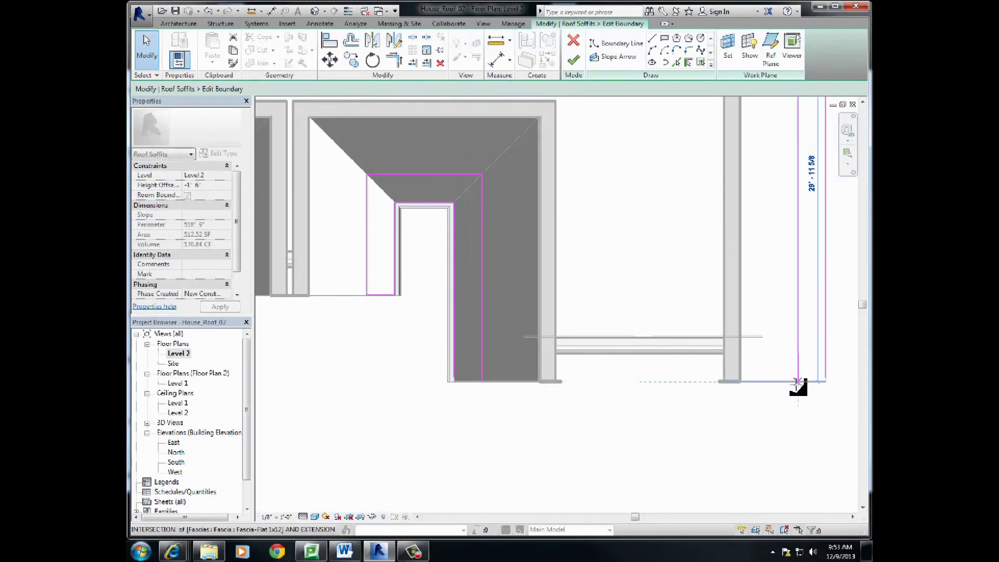
left_click(624, 150)
- Draw a boundary line from the vertical line's lower end to the wall corner
left_click(616, 43)
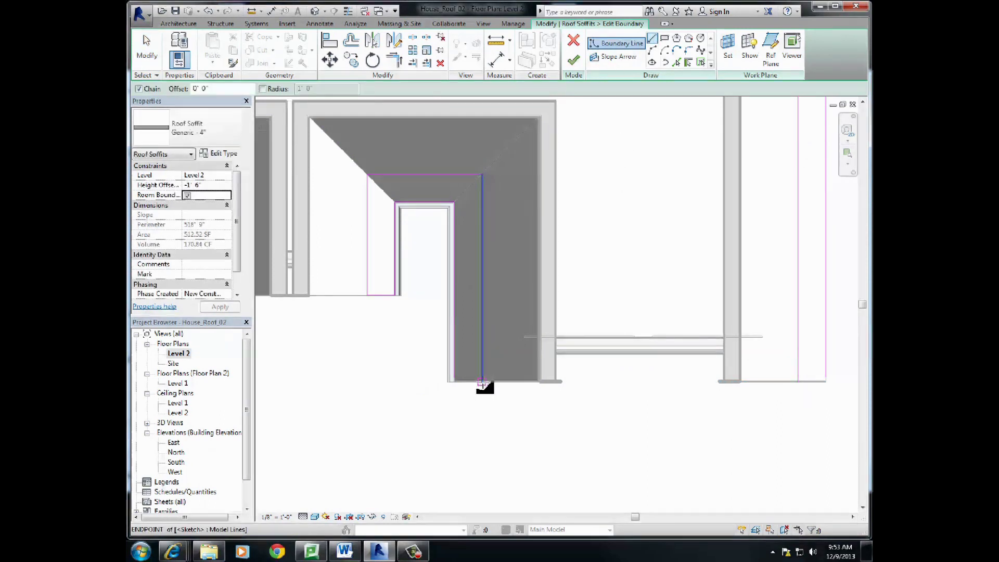
left_click(482, 382)
left_click(454, 383)
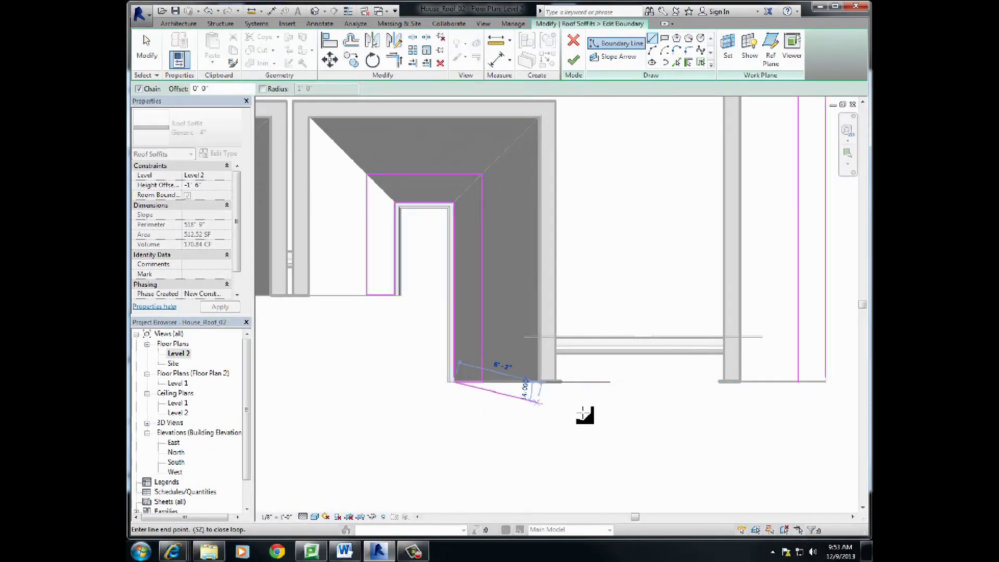
key("Escape")
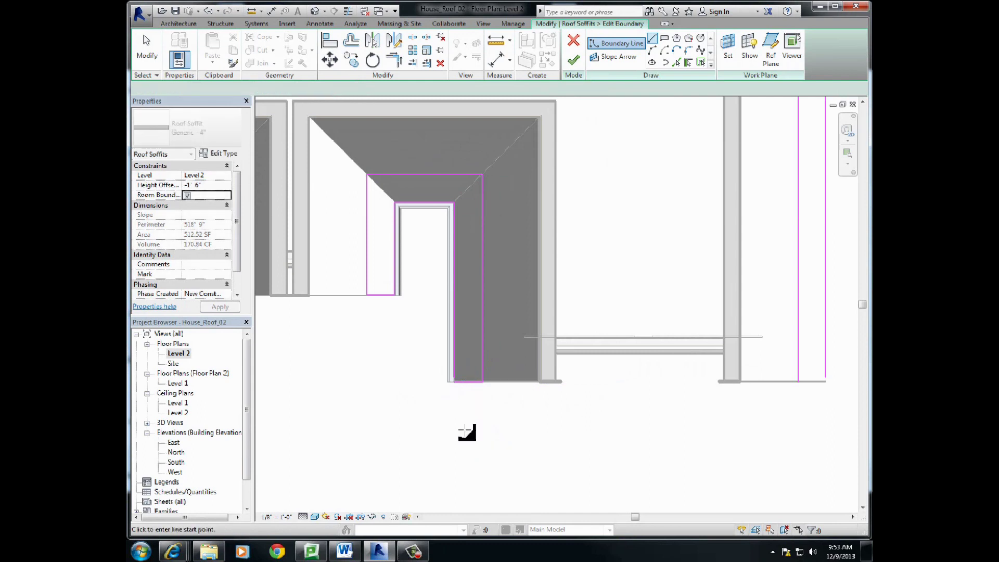
- Stretch the left boundary line down to the bottom line's endpoint at the column
scroll(452, 375, "up", 5)
middle_click_drag(524, 430, 501, 290)
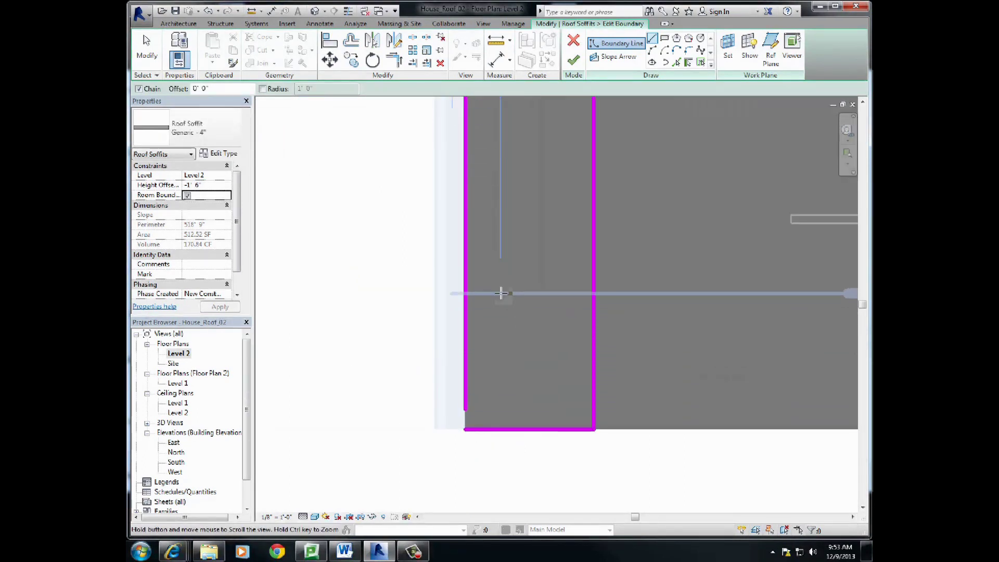
scroll(494, 292, "up", 1)
left_click(441, 277)
key("Escape")
key("Escape")
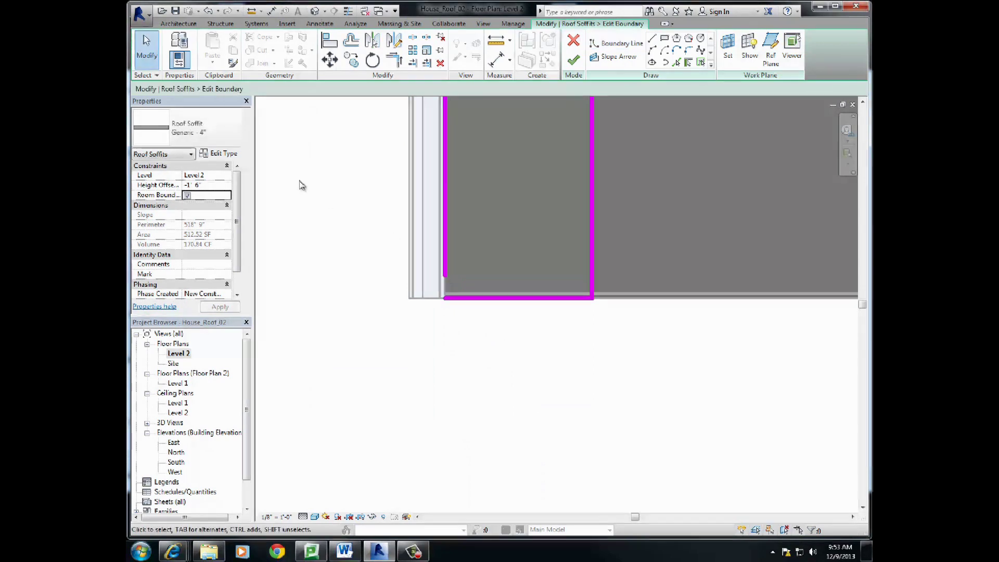
left_click(444, 279)
left_click_drag(444, 283, 445, 298)
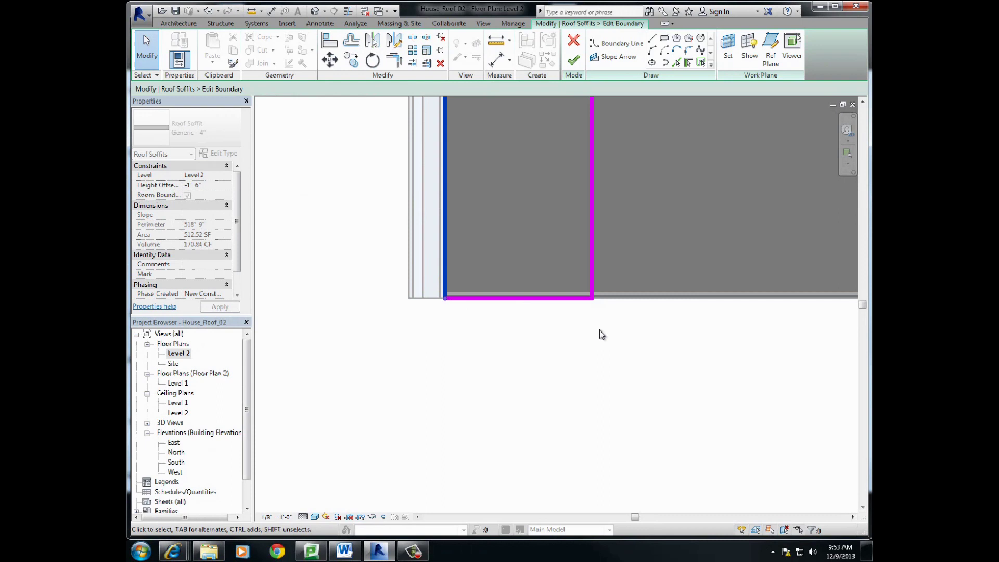
scroll(489, 325, "up", 5)
scroll(499, 321, "down", 5)
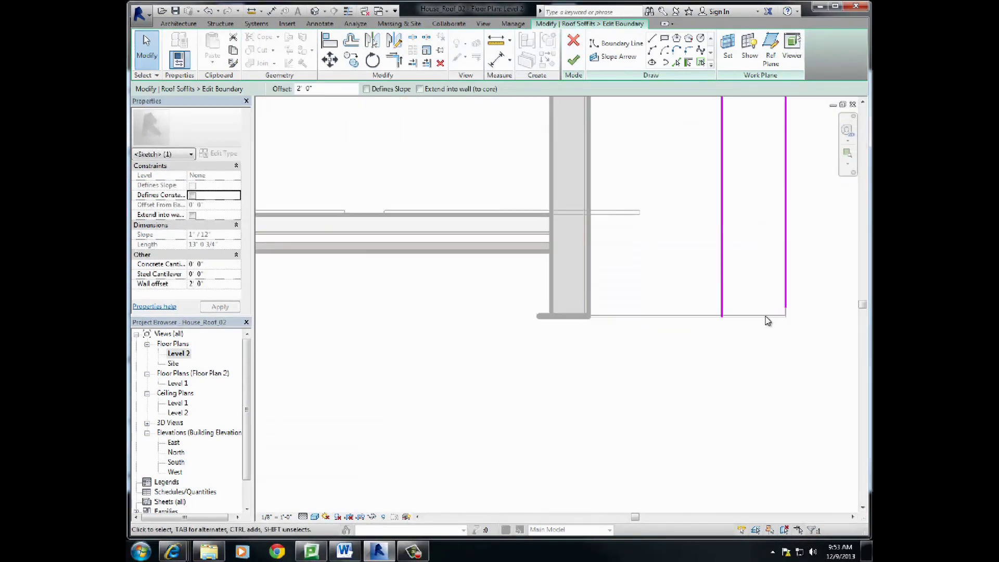
- Extend the right line, close the loop with a 2'-0" boundary line, and finish the 451.25 SF soffit
left_click(786, 310)
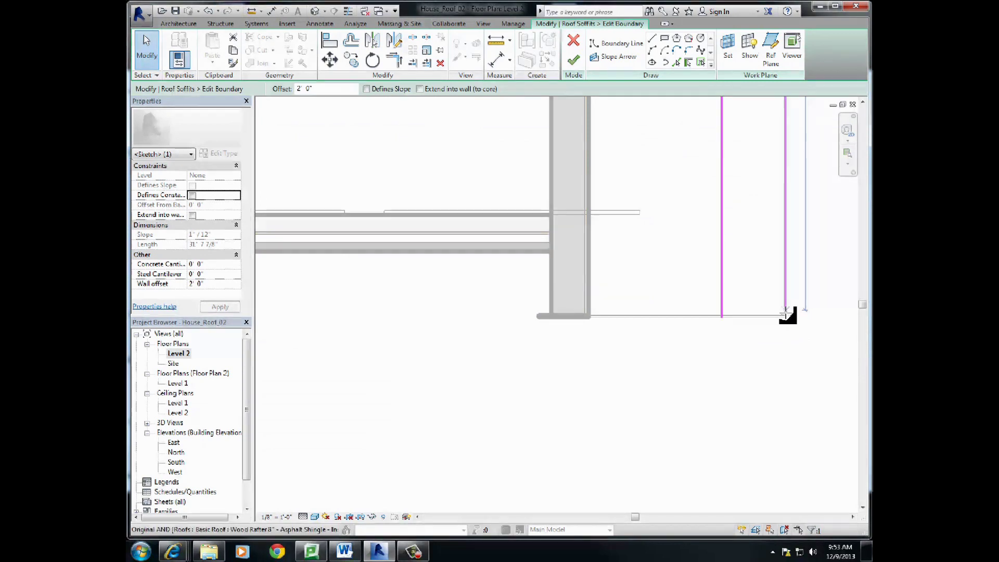
left_click_drag(786, 315, 786, 315)
left_click(651, 40)
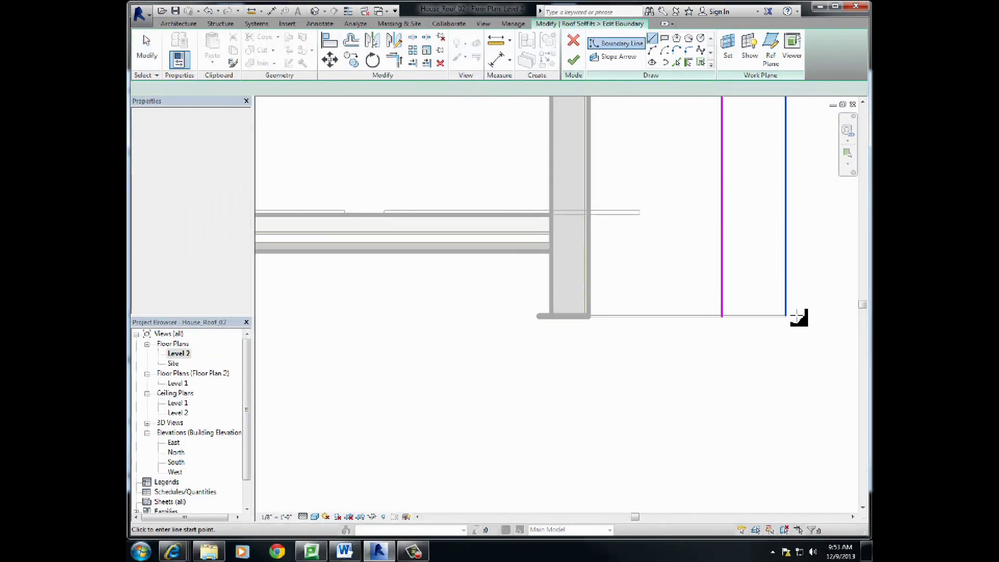
left_click(786, 315)
left_click(721, 315)
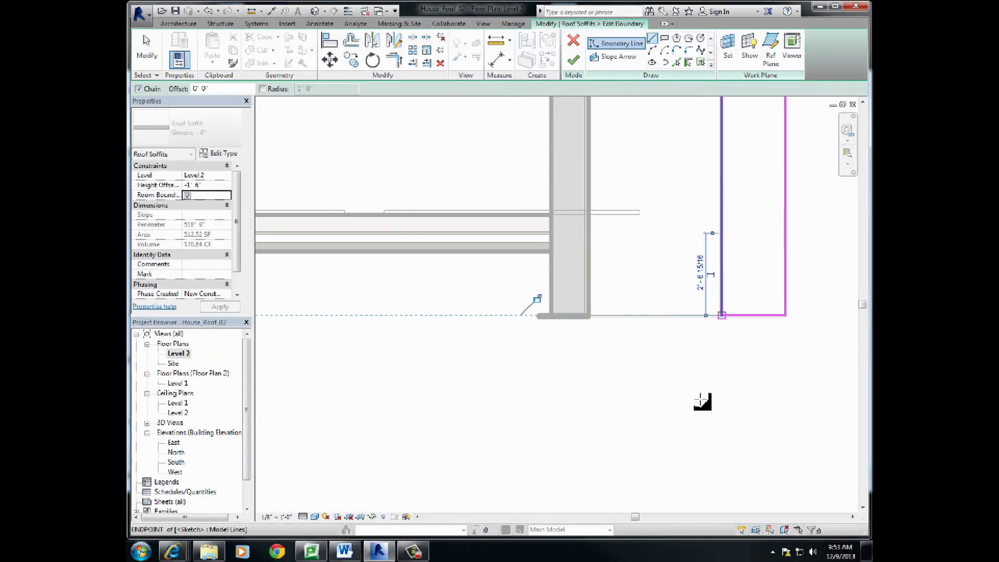
left_click(573, 62)
scroll(473, 251, "up", 2)
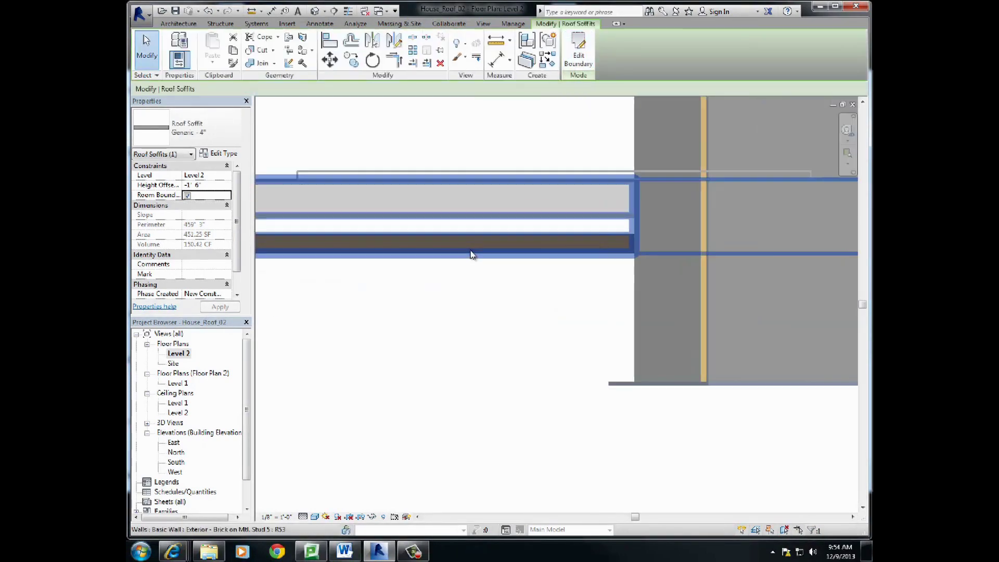
scroll(461, 260, "down", 1)
scroll(461, 261, "down", 3)
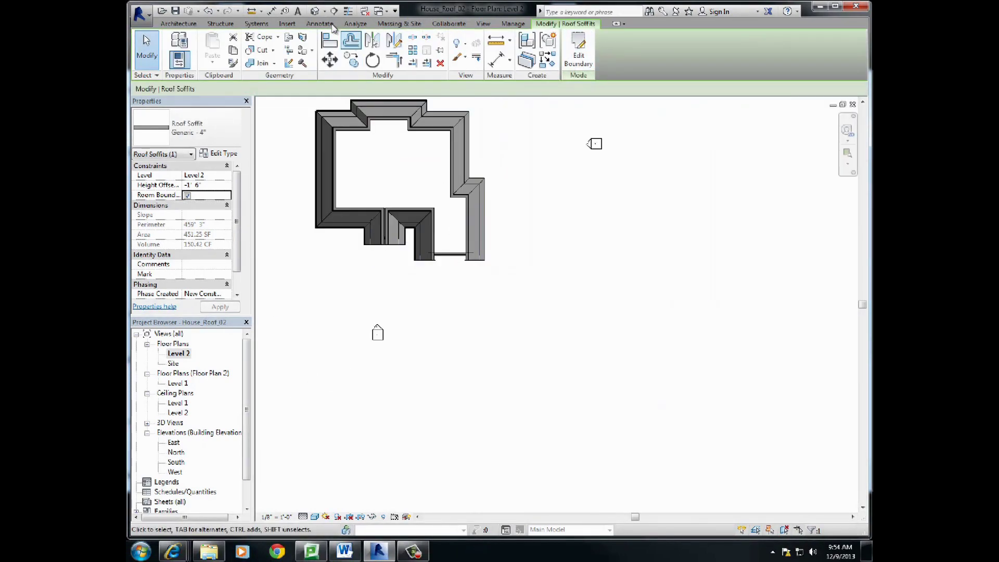
- In the default 3D view, select the soffit and open its Generic - 4" type properties
left_click(315, 11)
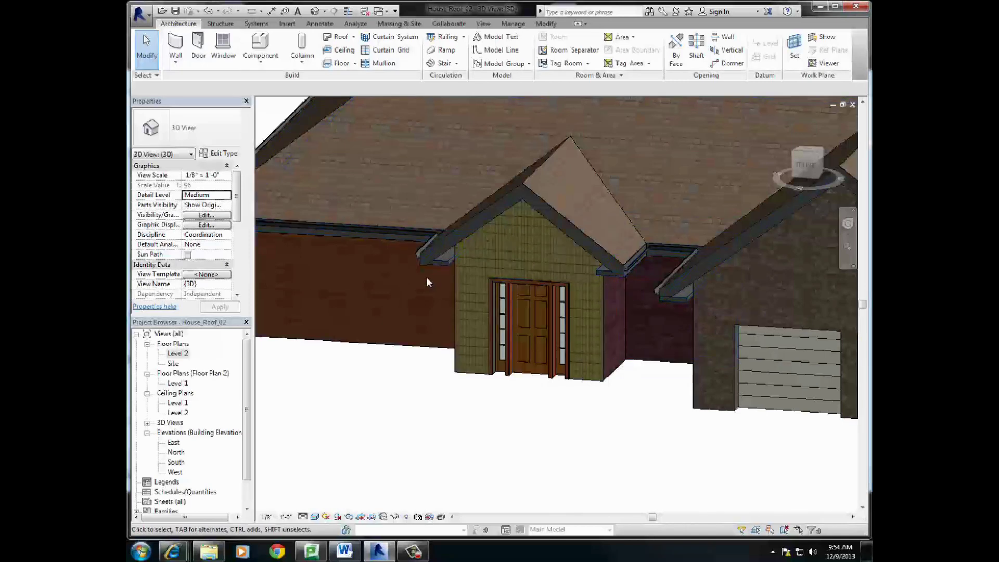
left_click(446, 266)
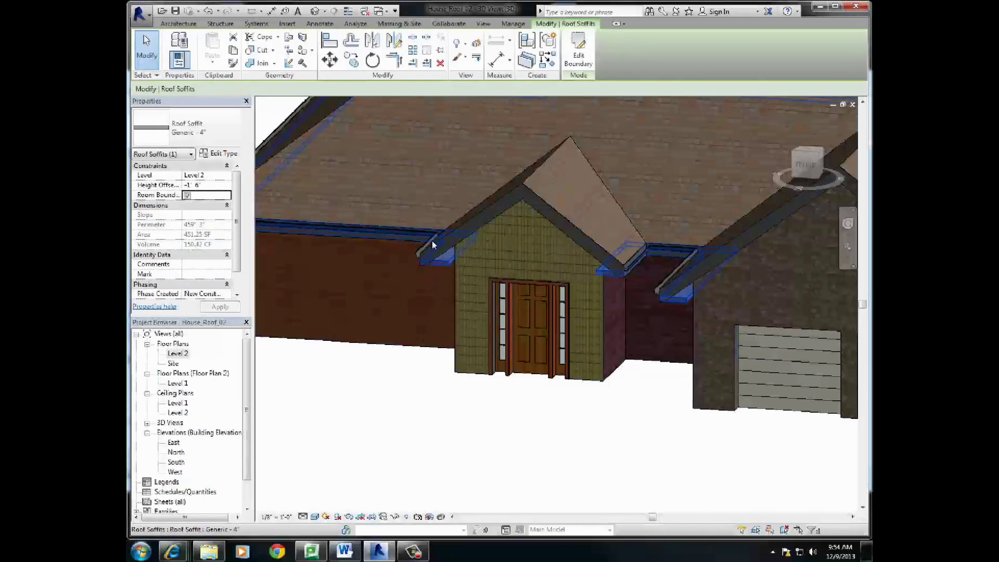
left_click(219, 153)
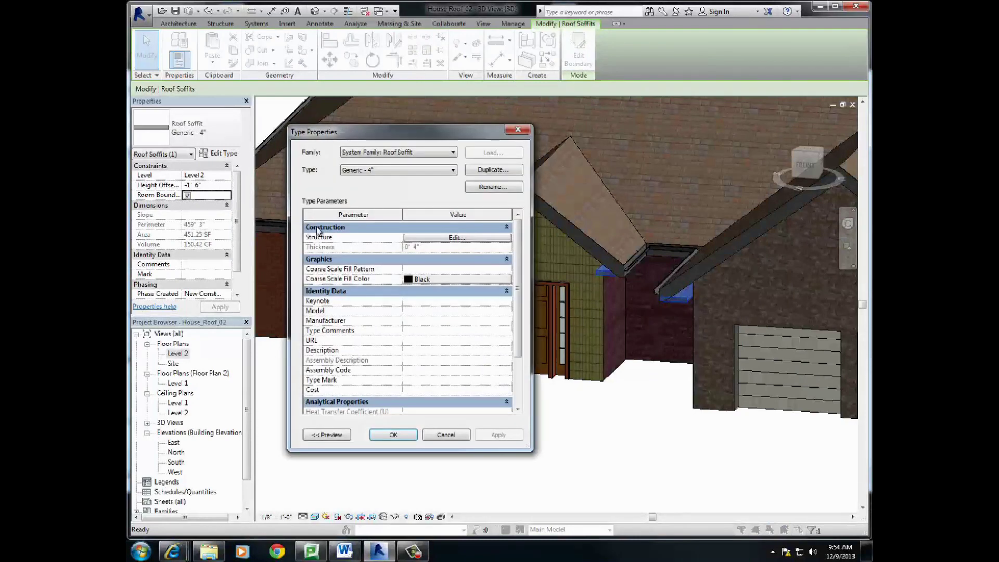
- Set the Generic - 4" soffit's structure layer thickness to 0' 1" and apply the change
left_click(456, 237)
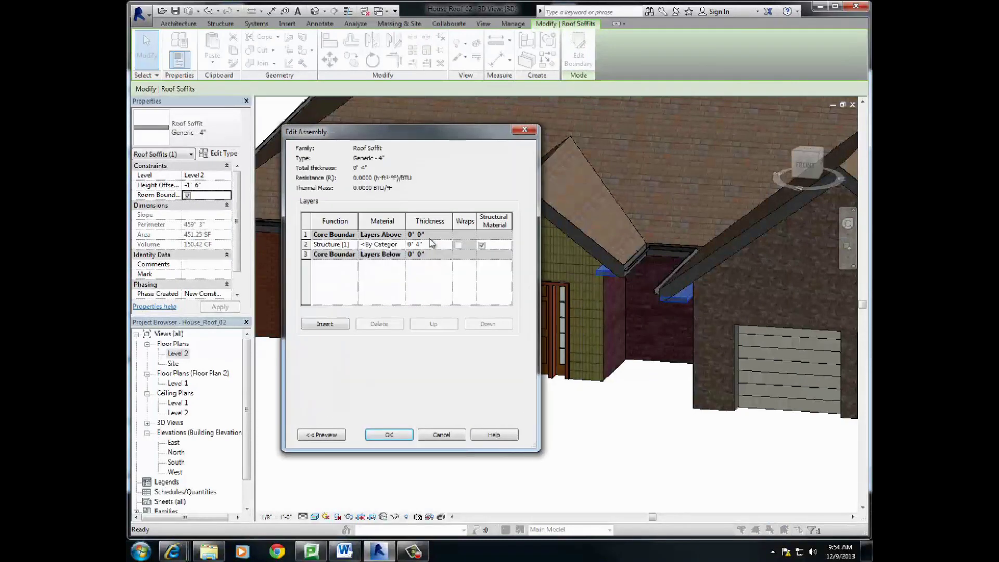
left_click(418, 244)
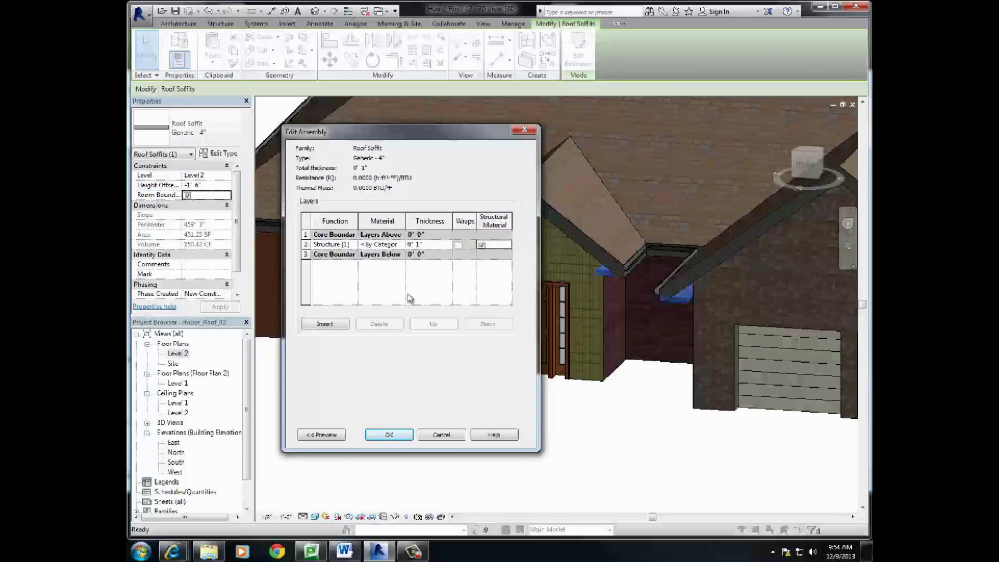
left_click(390, 435)
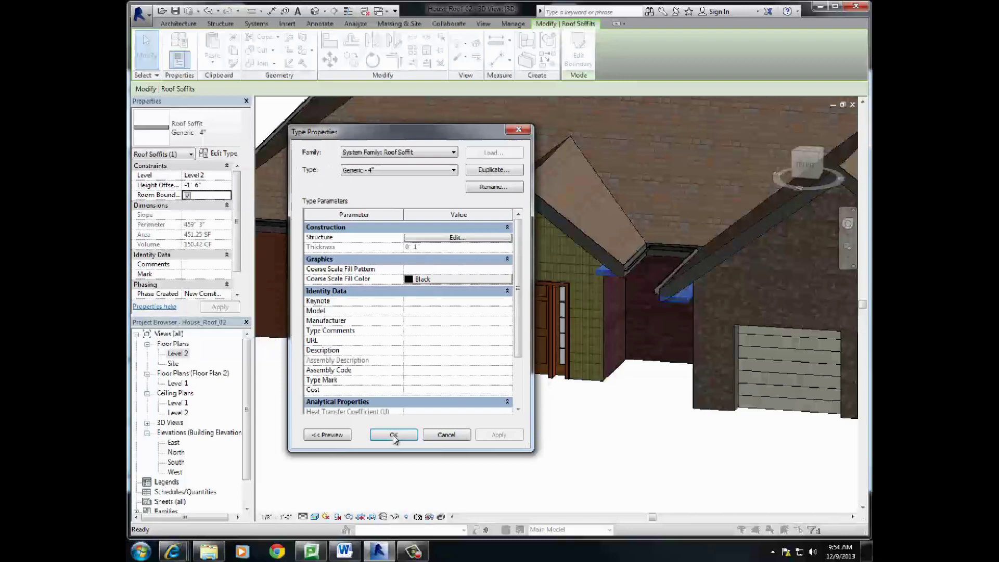
left_click(392, 437)
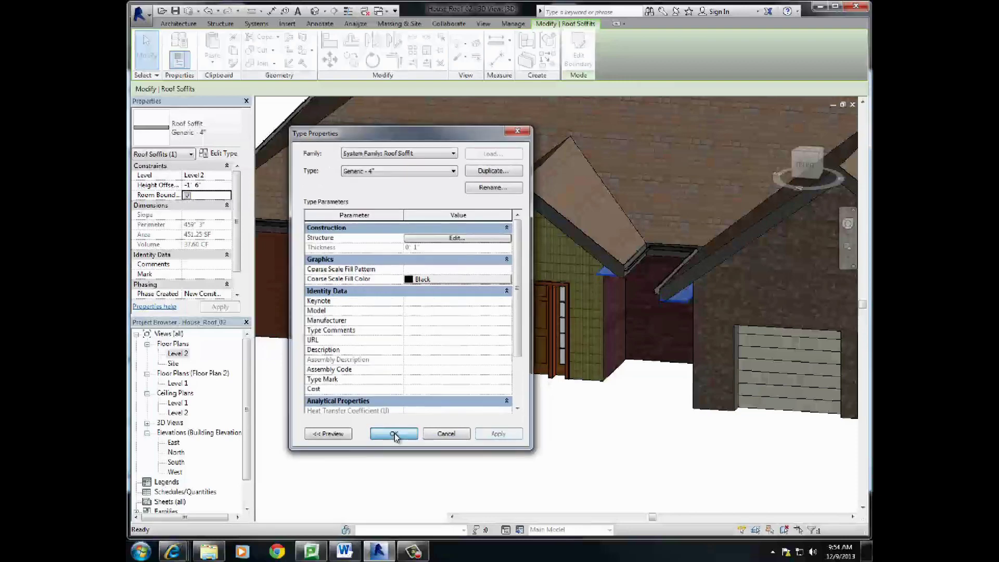
left_click(513, 440)
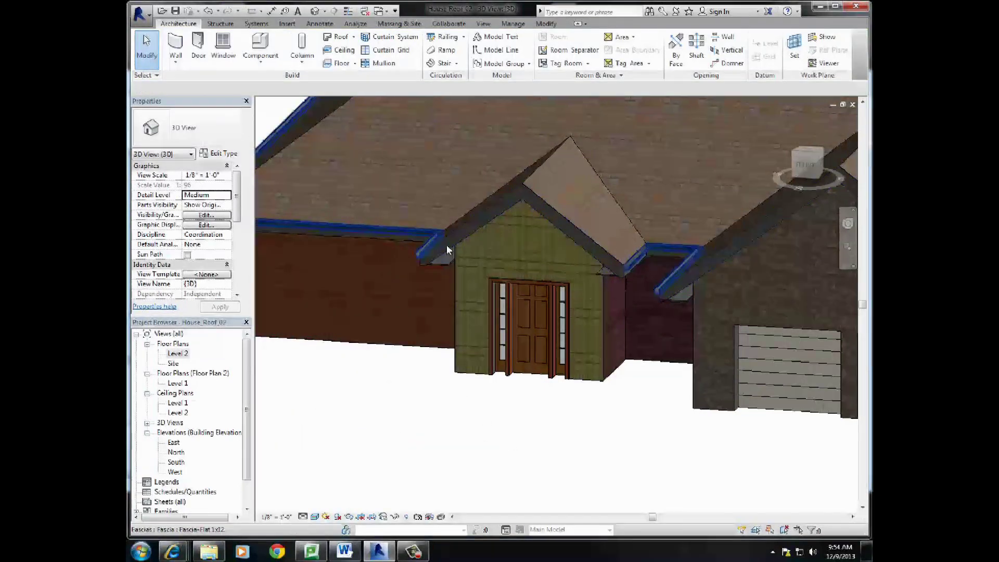
middle_click_drag(386, 353, 526, 390, "shift")
scroll(540, 380, "up", 4)
scroll(647, 383, "down", 4)
middle_click_drag(647, 383, 480, 258, "shift")
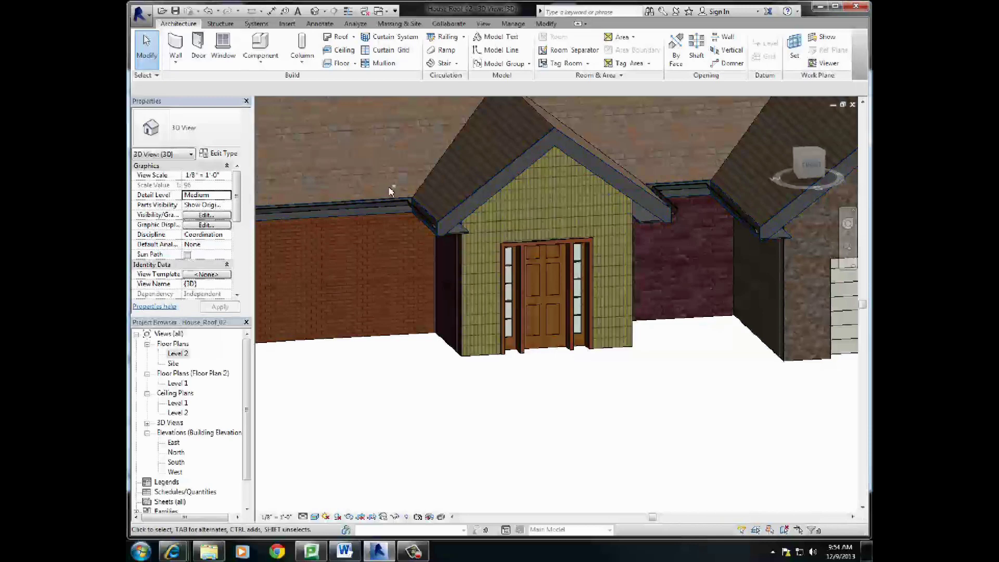
mouse_move(416, 255)
middle_mouse_down("shift")
mouse_move(472, 259)
mouse_move(470, 268)
middle_mouse_up("shift")
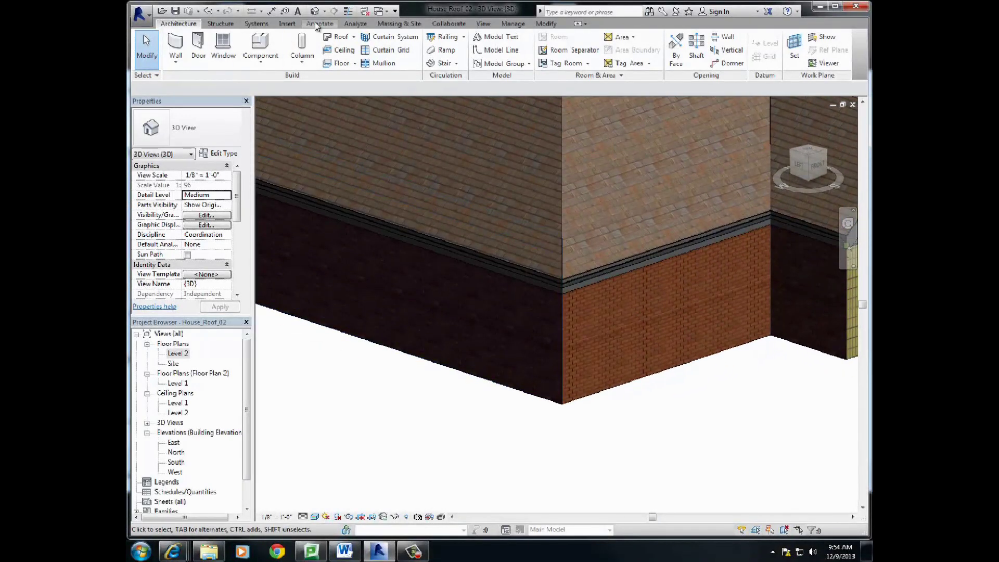
left_click(354, 37)
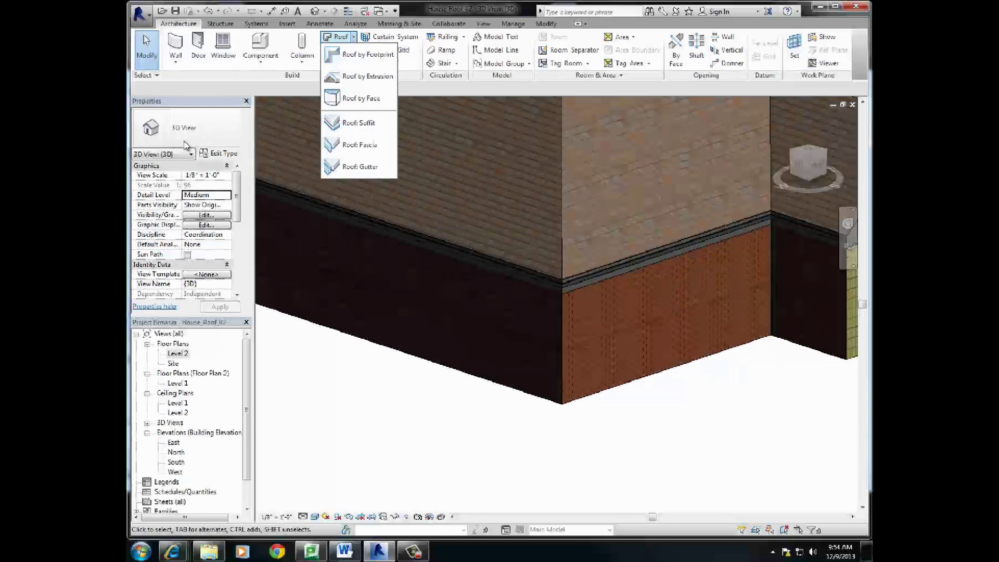
left_click(149, 58)
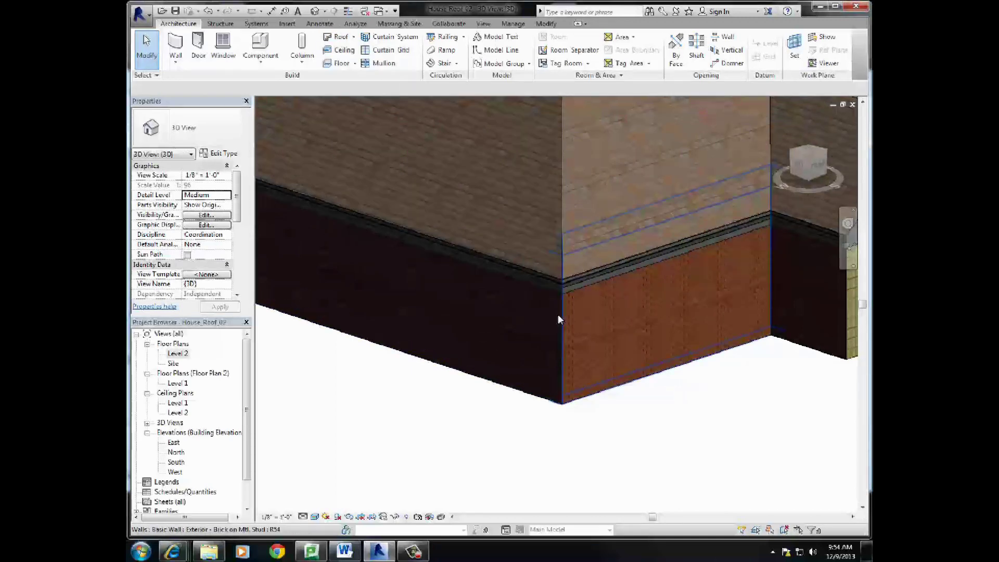